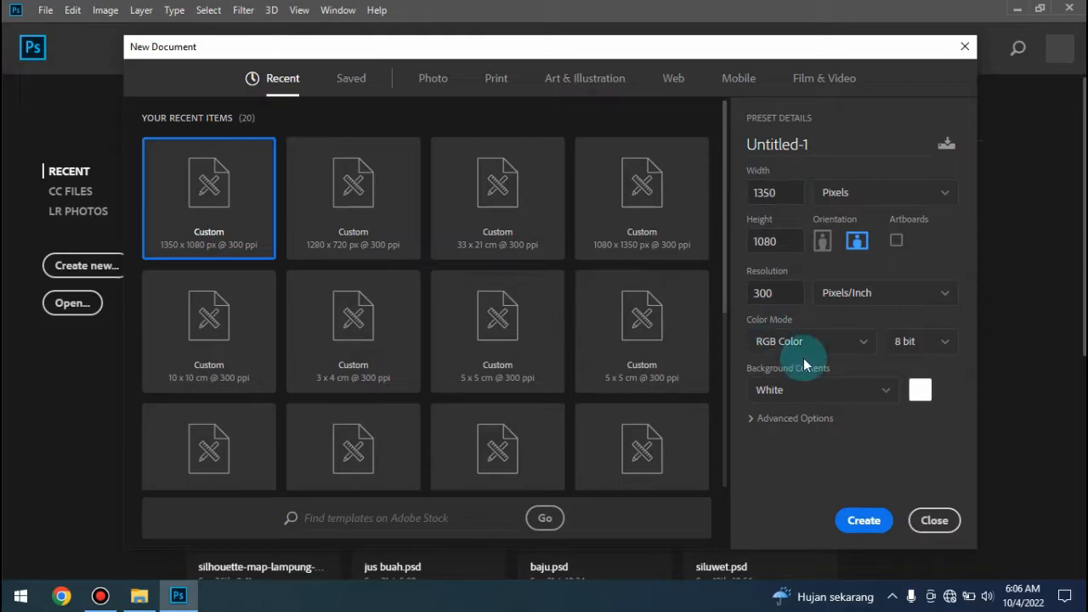
- Create a blank white 1080 x 1350 px portrait RGB document at 300 ppi, and close the extra 1350 x 1080 px landscape one
{"action": "left_click", "coordinate": [863, 522]}
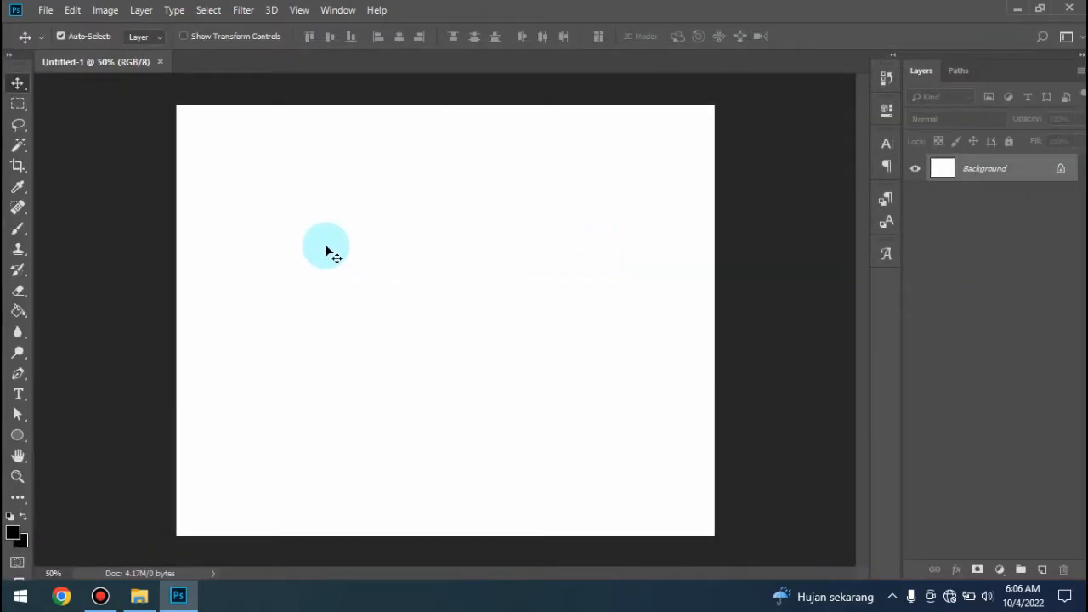
{"action": "left_click", "coordinate": [45, 11]}
{"action": "left_click", "coordinate": [56, 31]}
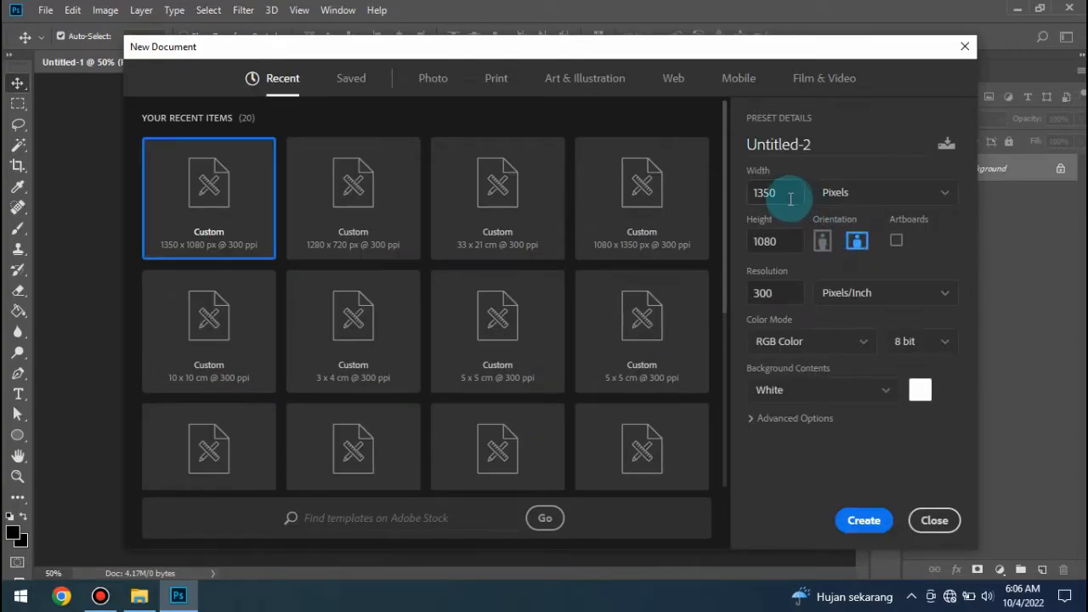
{"action": "left_click_drag", "start_coordinate": [786, 195], "coordinate": [769, 193]}
{"action": "left_click", "coordinate": [822, 241]}
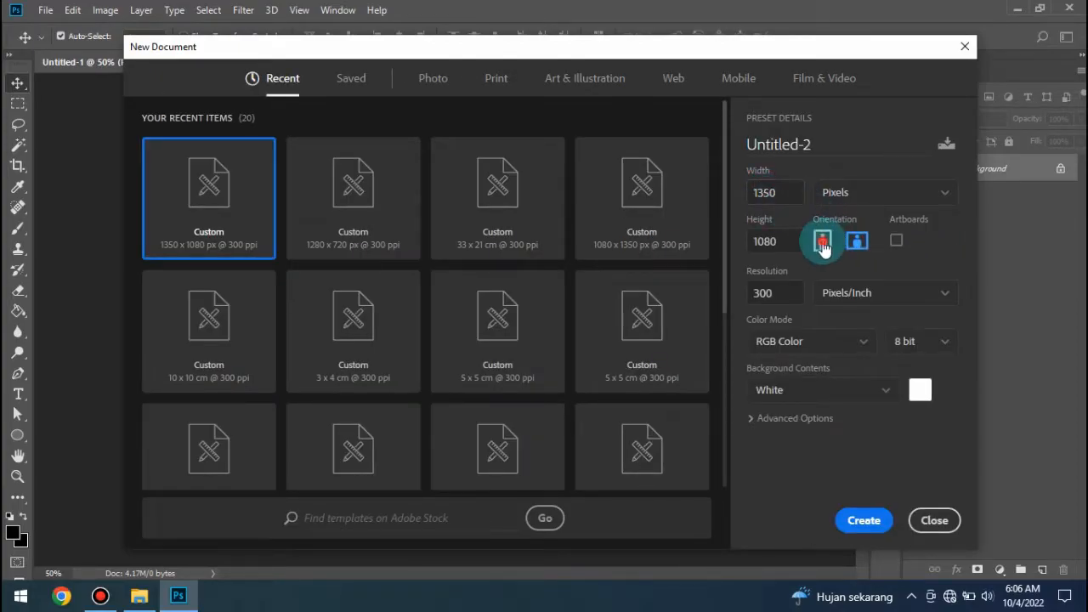
{"action": "left_click", "coordinate": [775, 192]}
{"action": "left_click", "coordinate": [769, 247]}
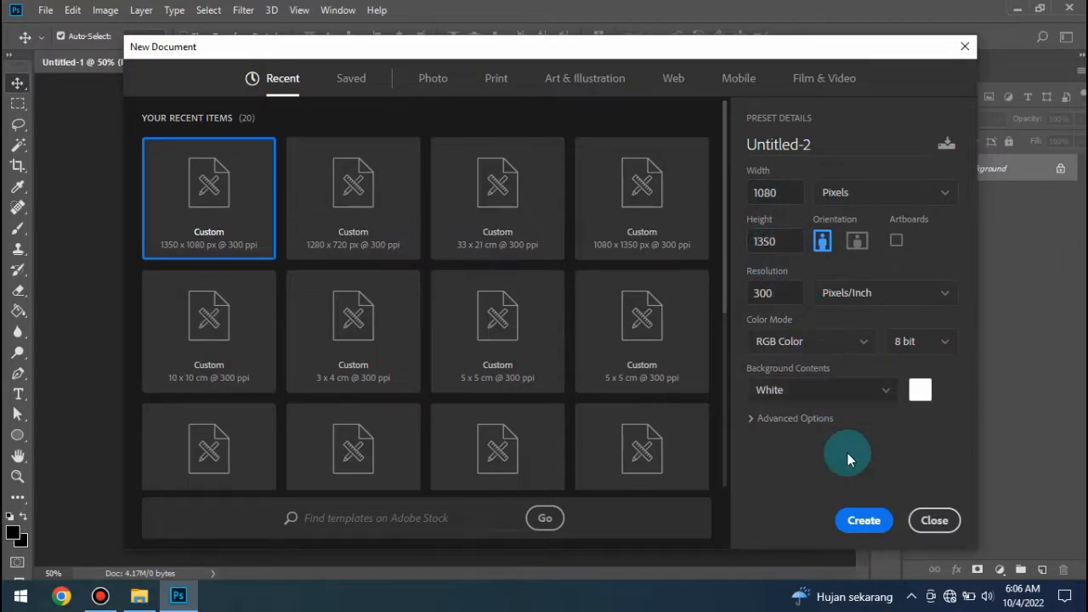
{"action": "left_click", "coordinate": [863, 520]}
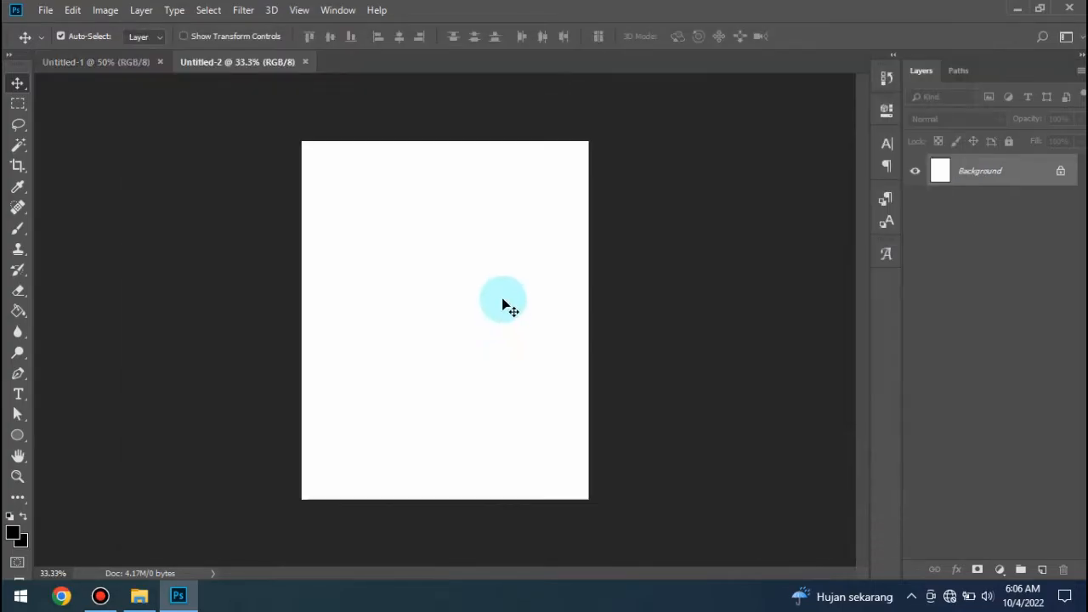
{"action": "left_click", "coordinate": [162, 62]}
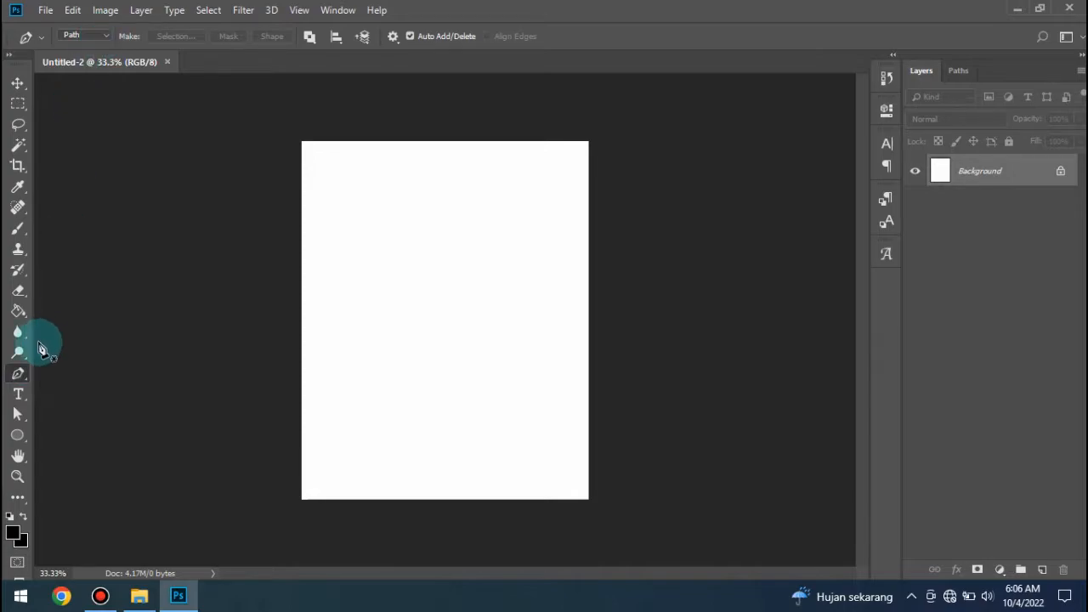
- Draw a black wavy-edged shape about 711 x 687 px over the canvas's upper-left corner with the Pen tool in Shape mode
{"action": "left_click", "coordinate": [107, 37]}
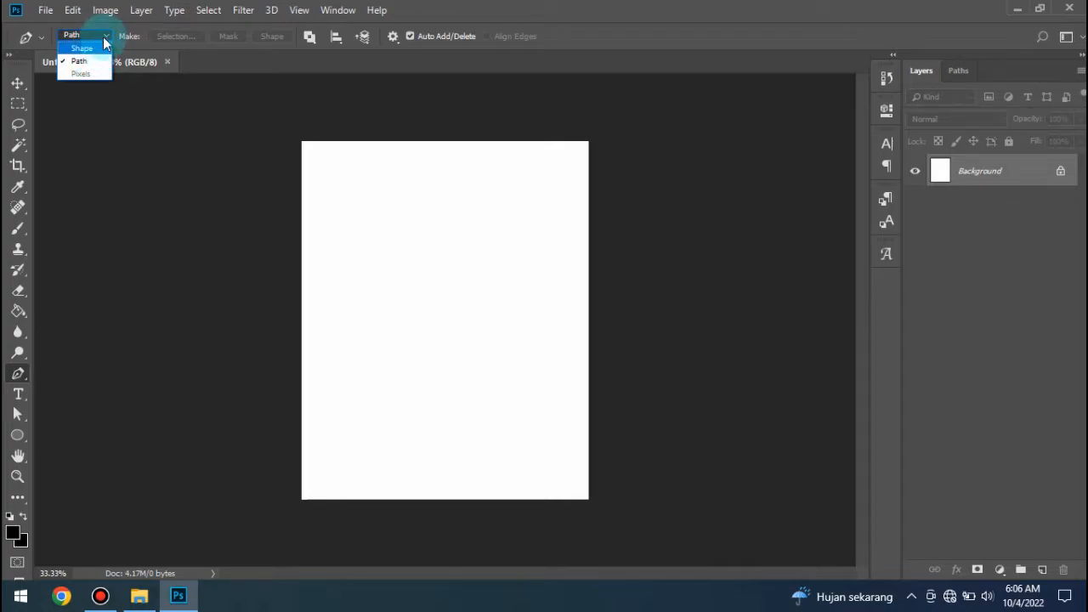
{"action": "left_click", "coordinate": [103, 37]}
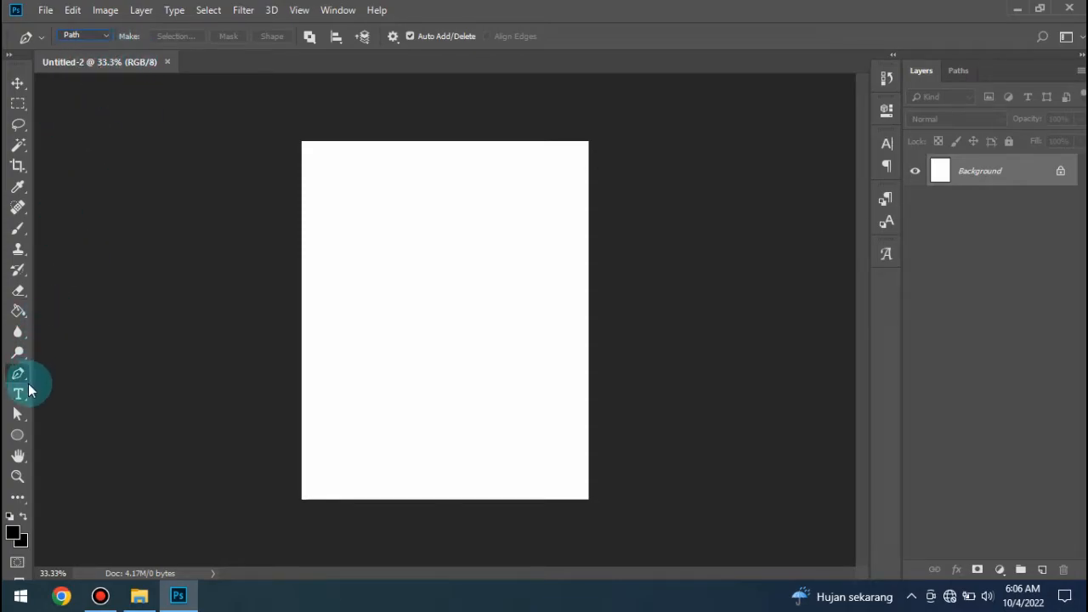
{"action": "left_click", "coordinate": [101, 37]}
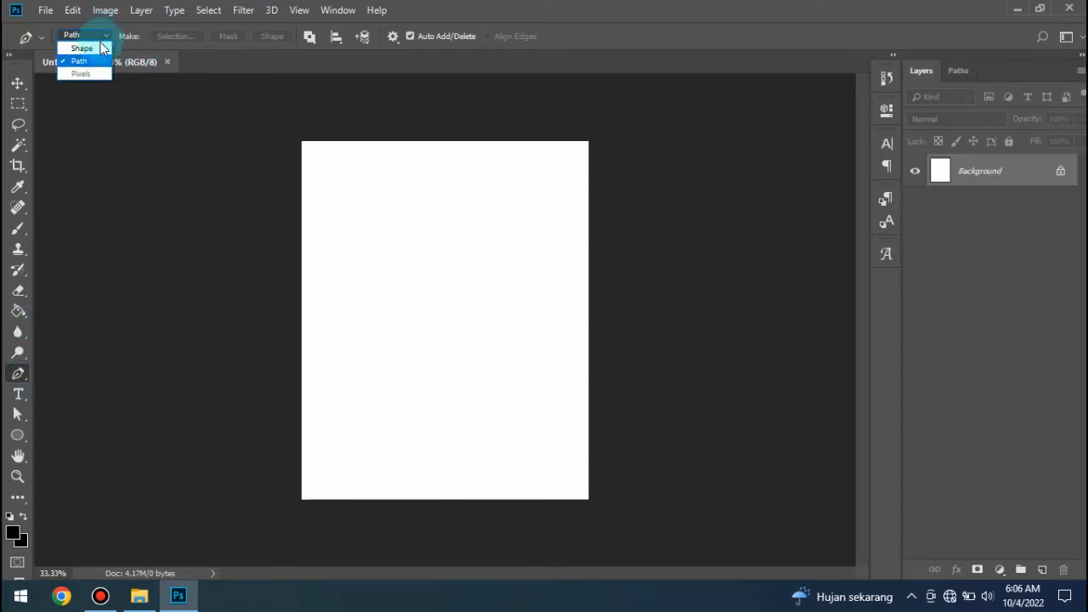
{"action": "left_click", "coordinate": [91, 48]}
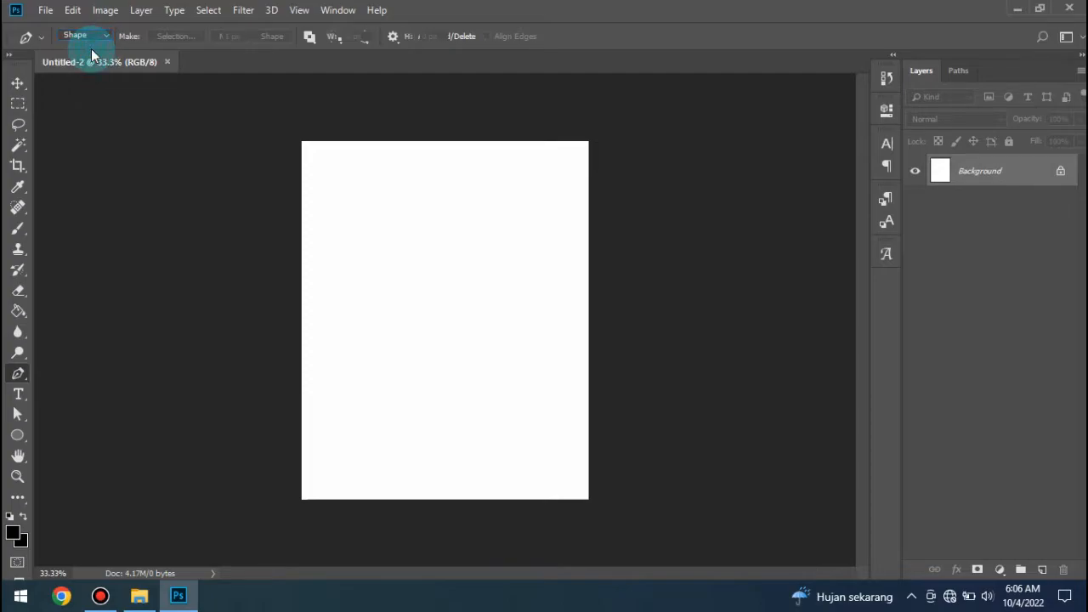
{"action": "left_click", "coordinate": [282, 295]}
{"action": "left_click_drag", "start_coordinate": [382, 205], "coordinate": [430, 221]}
{"action": "left_click_drag", "start_coordinate": [473, 122], "coordinate": [290, 111]}
{"action": "left_click", "coordinate": [280, 294]}
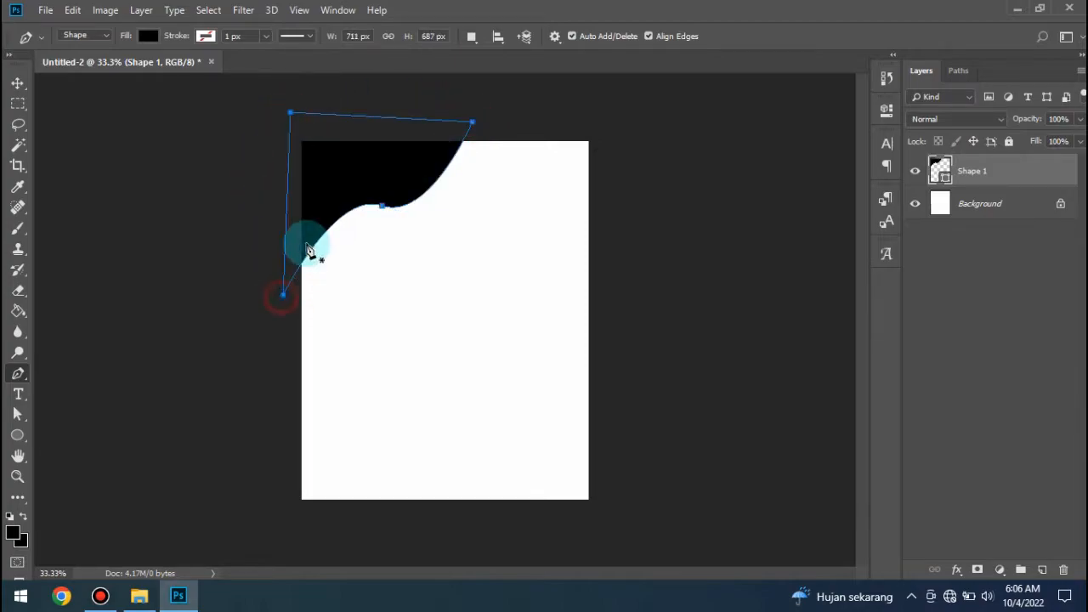
{"action": "left_click", "coordinate": [17, 83]}
{"action": "left_click", "coordinate": [502, 247]}
{"action": "left_click", "coordinate": [395, 183]}
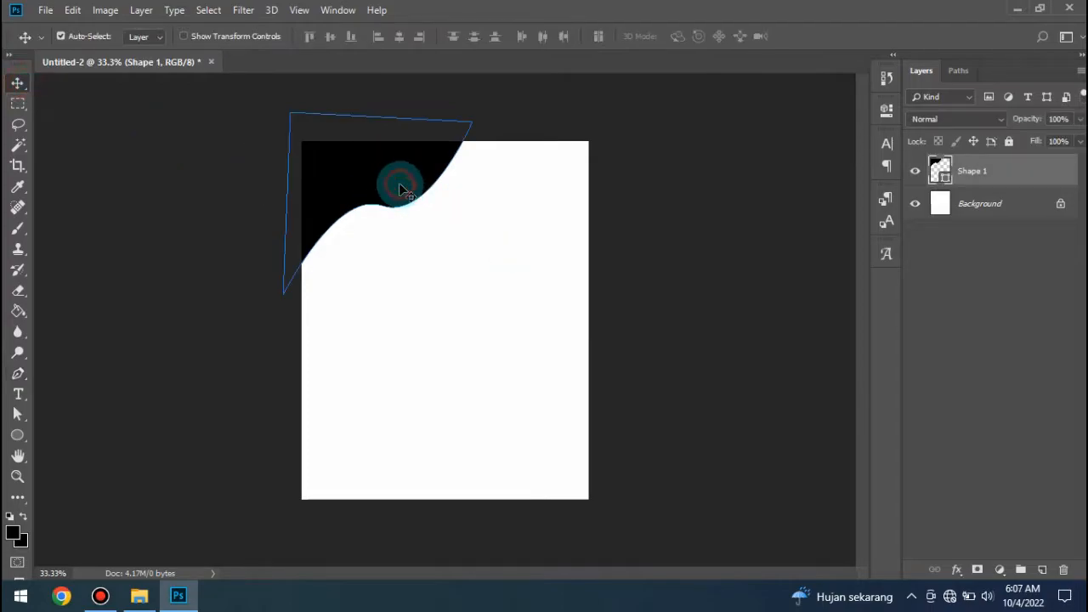
{"action": "left_click", "coordinate": [219, 298]}
{"action": "left_click", "coordinate": [396, 184]}
{"action": "left_click", "coordinate": [376, 308]}
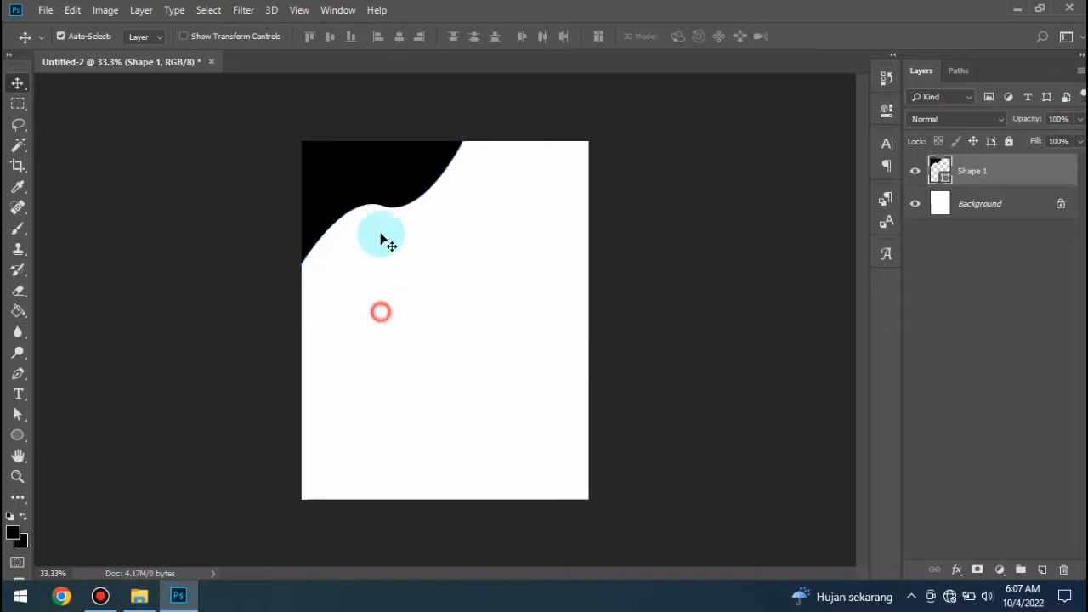
- Change the fill of the upper-left corner shape to orange
{"action": "left_click", "coordinate": [381, 192]}
{"action": "key", "text": "u"}
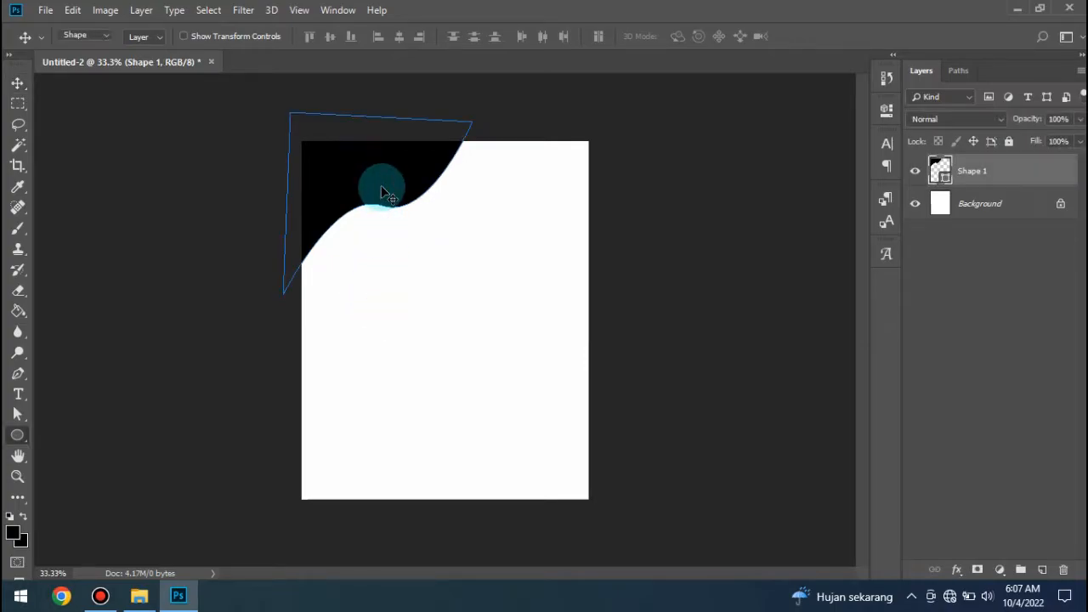
{"action": "left_click", "coordinate": [151, 36]}
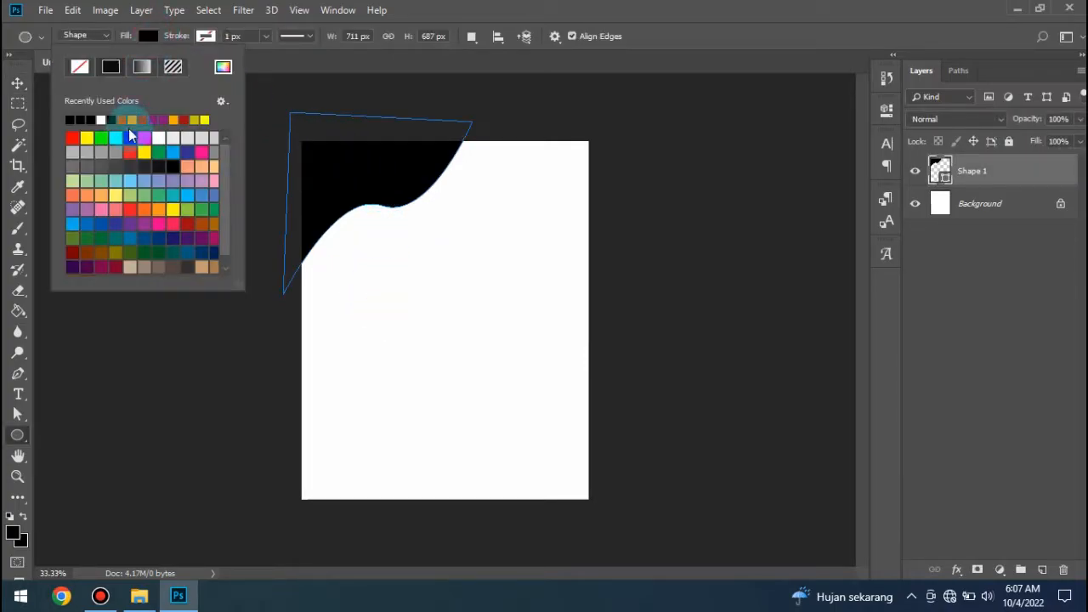
{"action": "left_click", "coordinate": [127, 119]}
{"action": "left_click", "coordinate": [18, 83]}
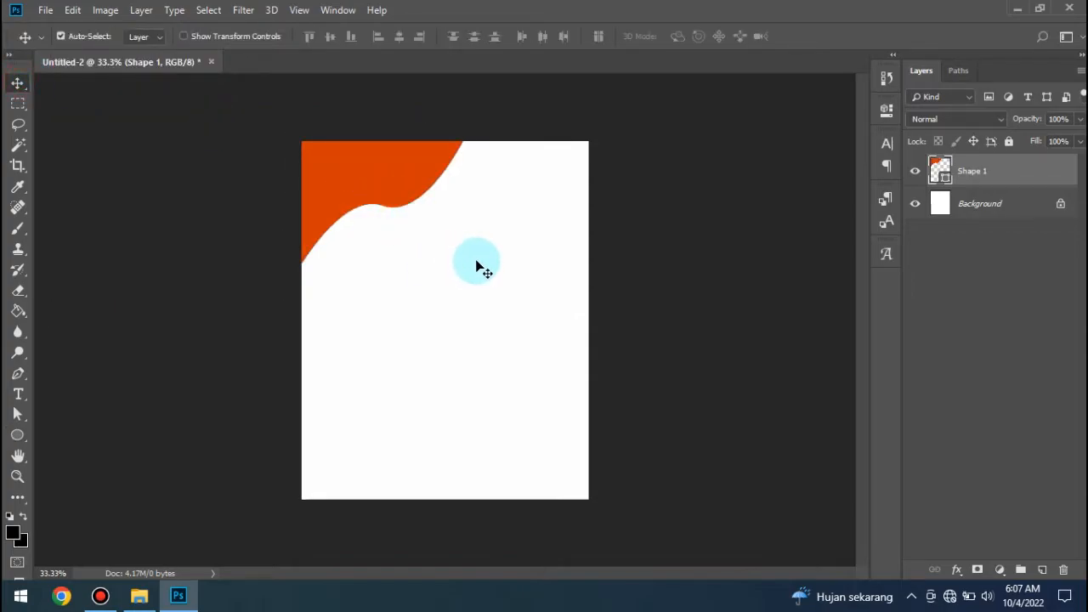
- Draw a second orange wavy shape about 975 x 564 px over the canvas's lower-right corner with the Pen tool
{"action": "left_click", "coordinate": [17, 374]}
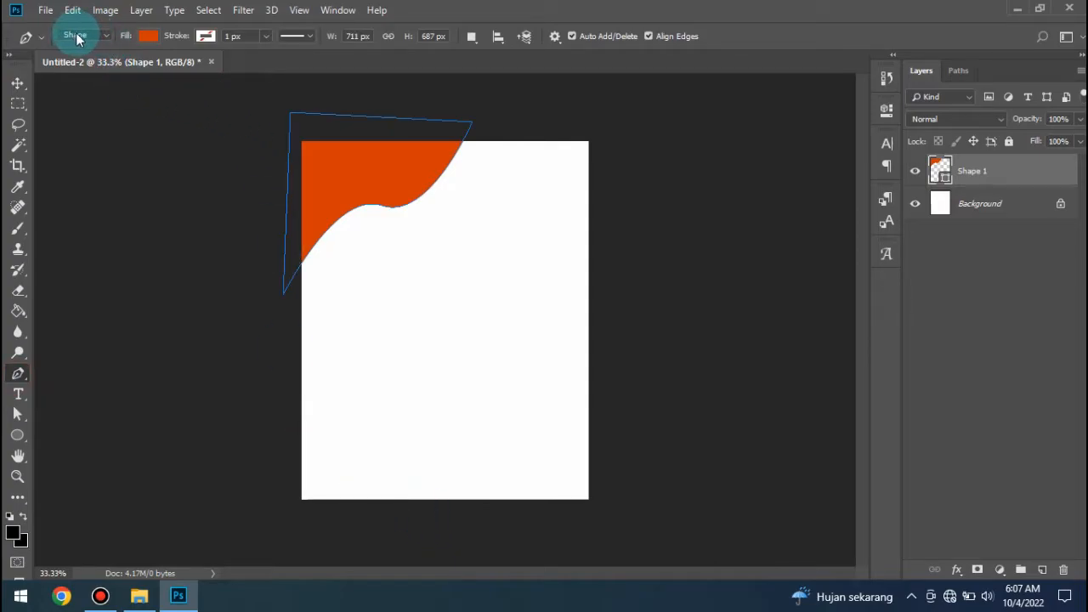
{"action": "left_click", "coordinate": [401, 517]}
{"action": "left_click_drag", "start_coordinate": [511, 449], "coordinate": [620, 458]}
{"action": "left_click", "coordinate": [636, 392]}
{"action": "left_click", "coordinate": [659, 501]}
{"action": "left_click", "coordinate": [556, 540]}
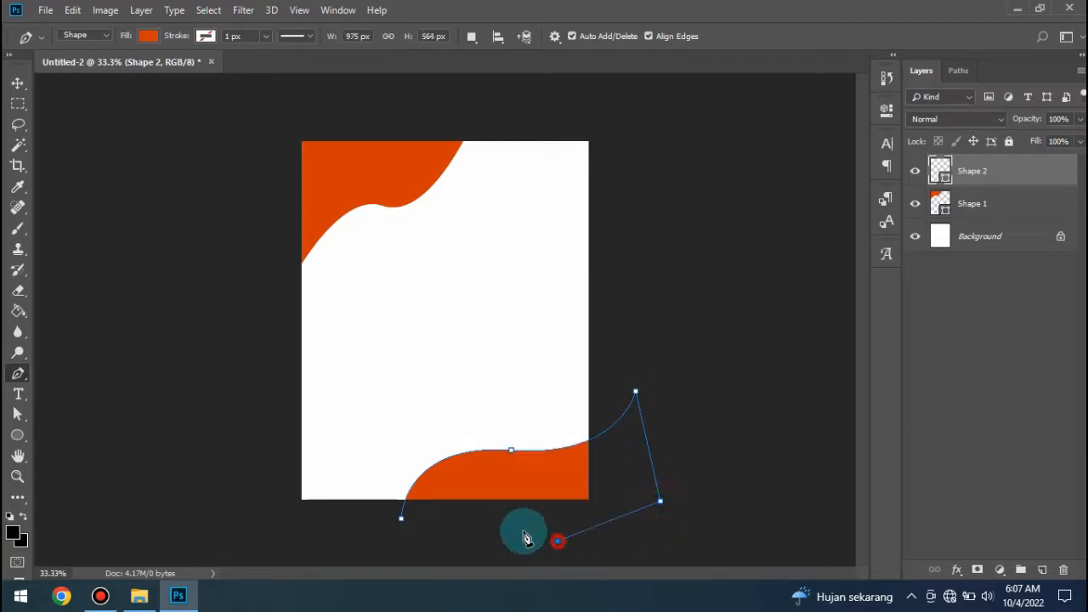
{"action": "left_click", "coordinate": [400, 517]}
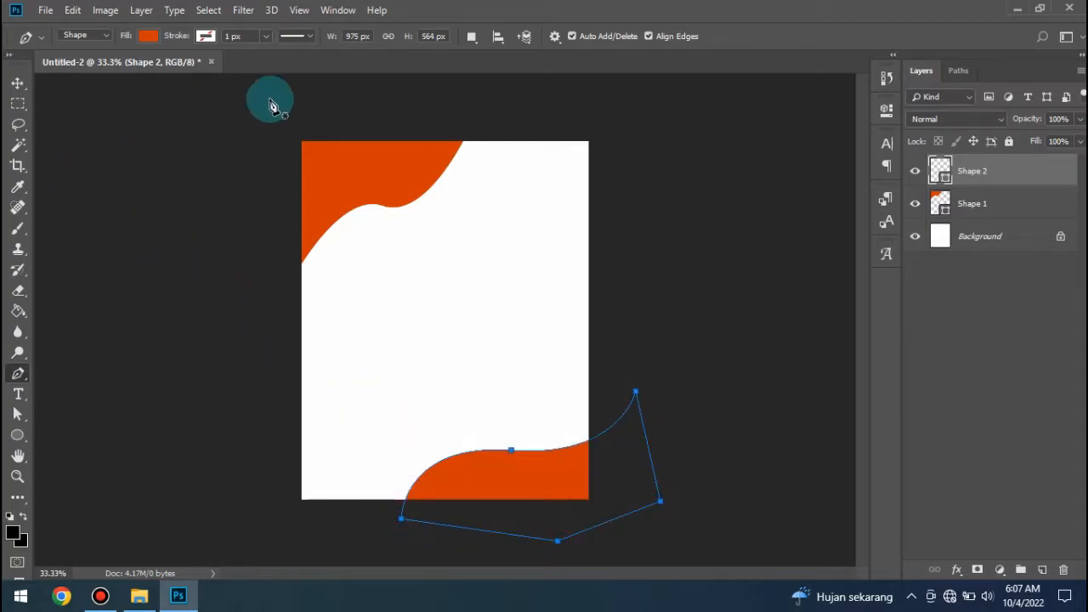
{"action": "left_click", "coordinate": [18, 84]}
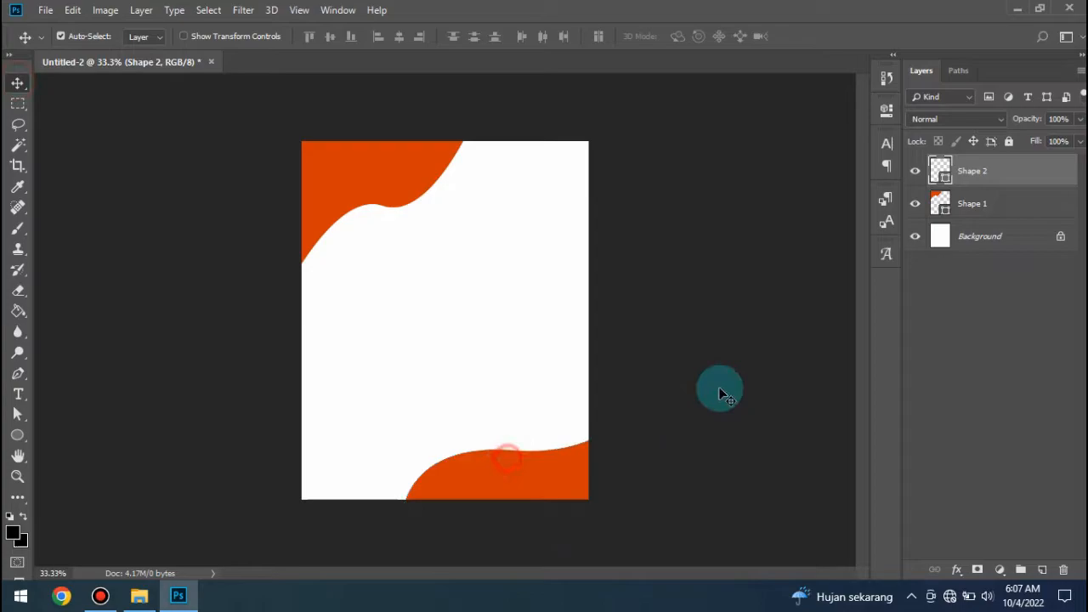
{"action": "left_click", "coordinate": [745, 343]}
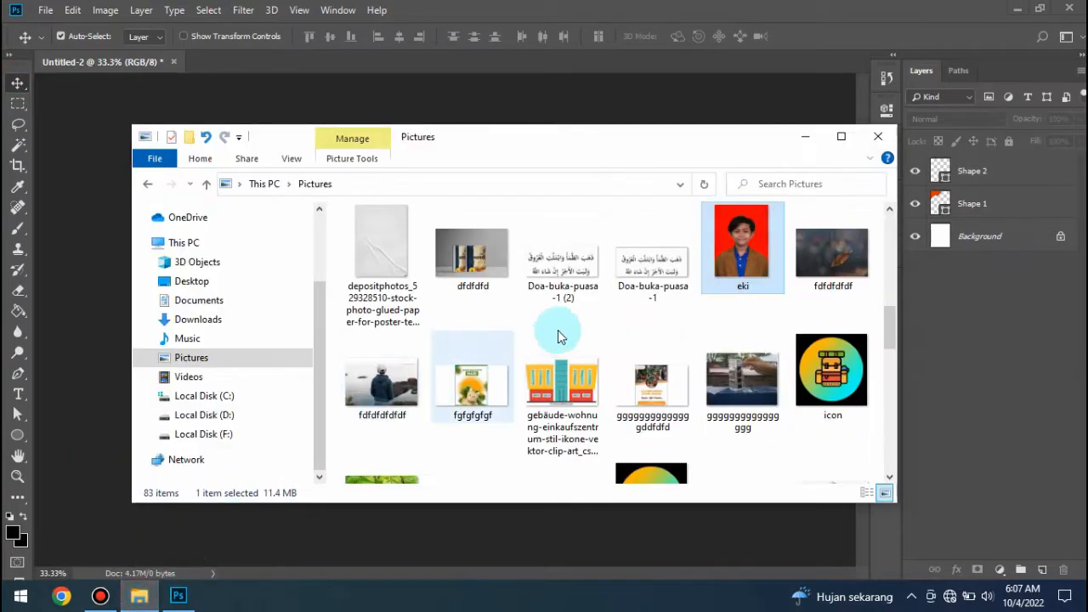
- Place the fish photo IMG-20211212-WA00151 from the Pictures folder into the middle of the document
{"action": "left_click", "coordinate": [139, 596]}
{"action": "scroll", "coordinate": [611, 402], "scroll_direction": "down", "scroll_amount": 1}
{"action": "left_click", "coordinate": [613, 411]}
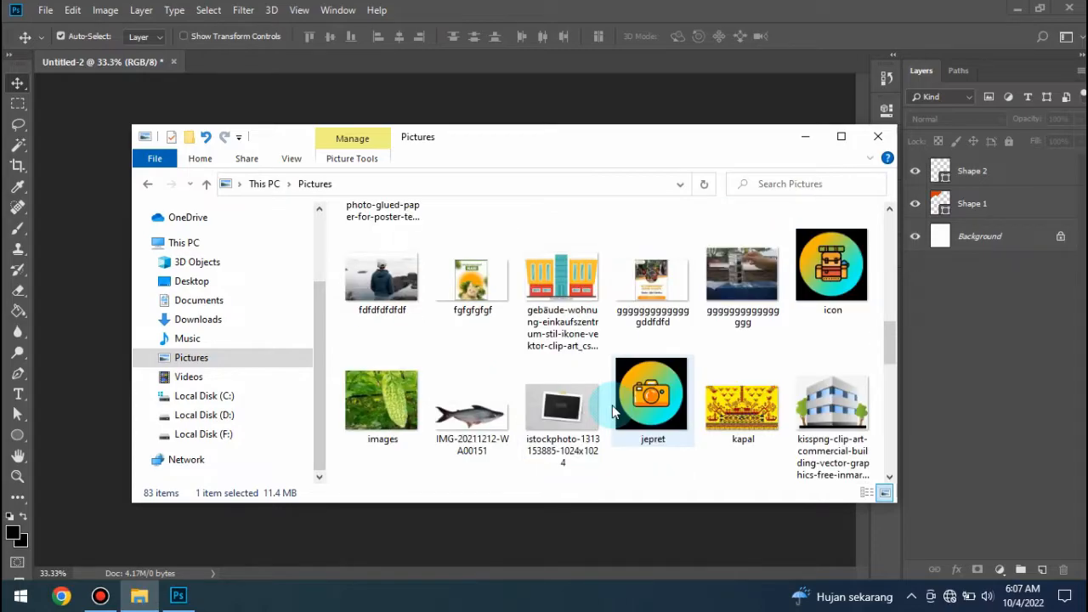
{"action": "left_click_drag", "start_coordinate": [480, 412], "coordinate": [437, 316]}
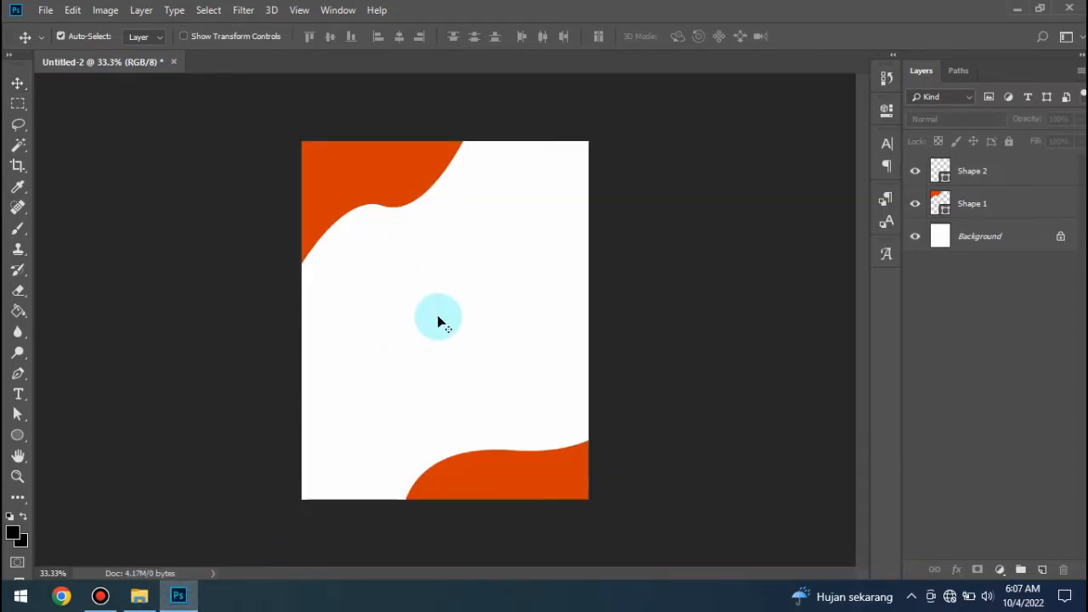
{"action": "left_click", "coordinate": [559, 38]}
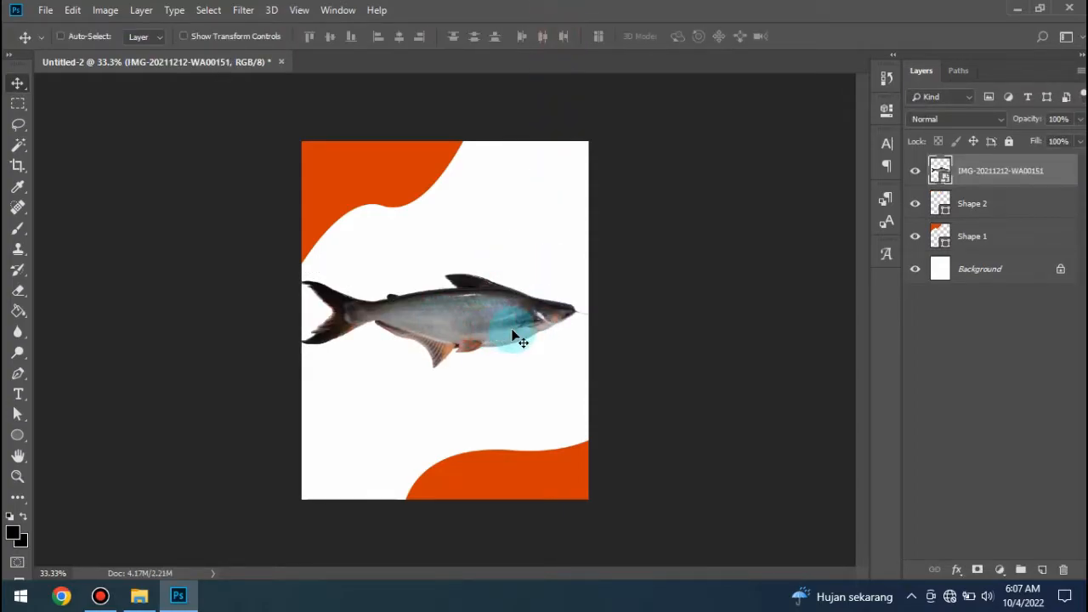
- Move the fish photo slightly upward on the canvas
{"action": "key", "text": "ctrl+plus"}
{"action": "key", "text": "ctrl+plus"}
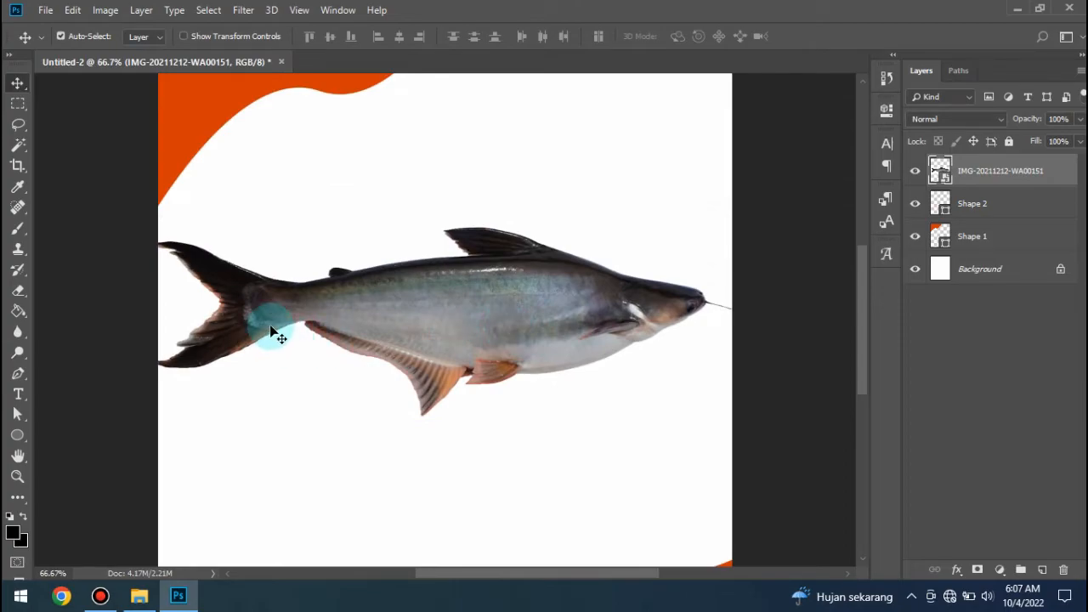
{"action": "left_click_drag", "start_coordinate": [361, 308], "coordinate": [357, 267]}
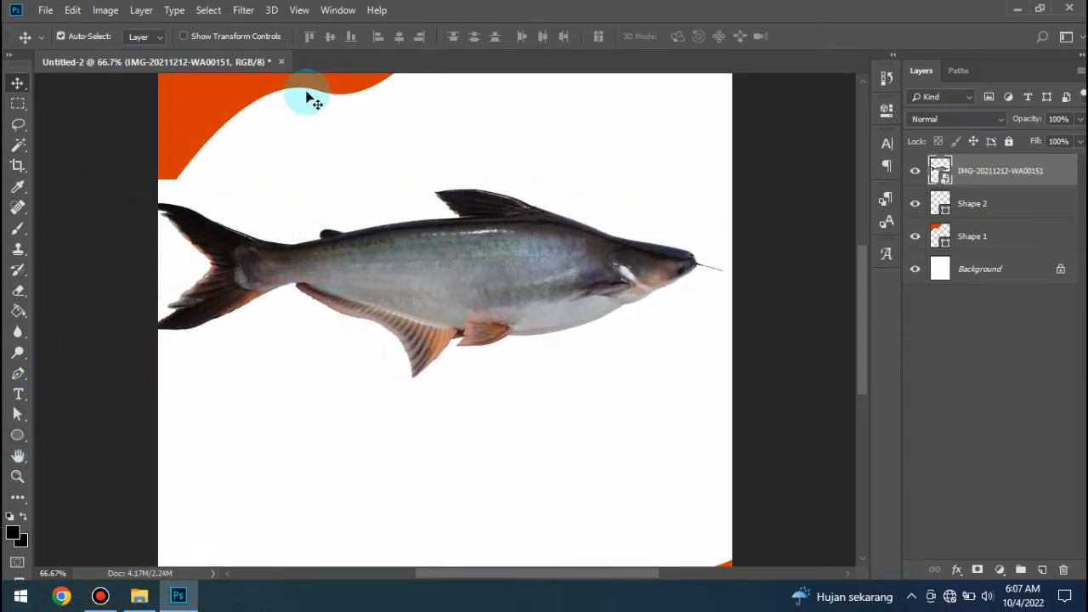
- Draw an orange rectangle about 1272 x 1506 px covering the whole canvas, directly above the Shape 1 layer and behind the fish photo
{"action": "left_click", "coordinate": [266, 88]}
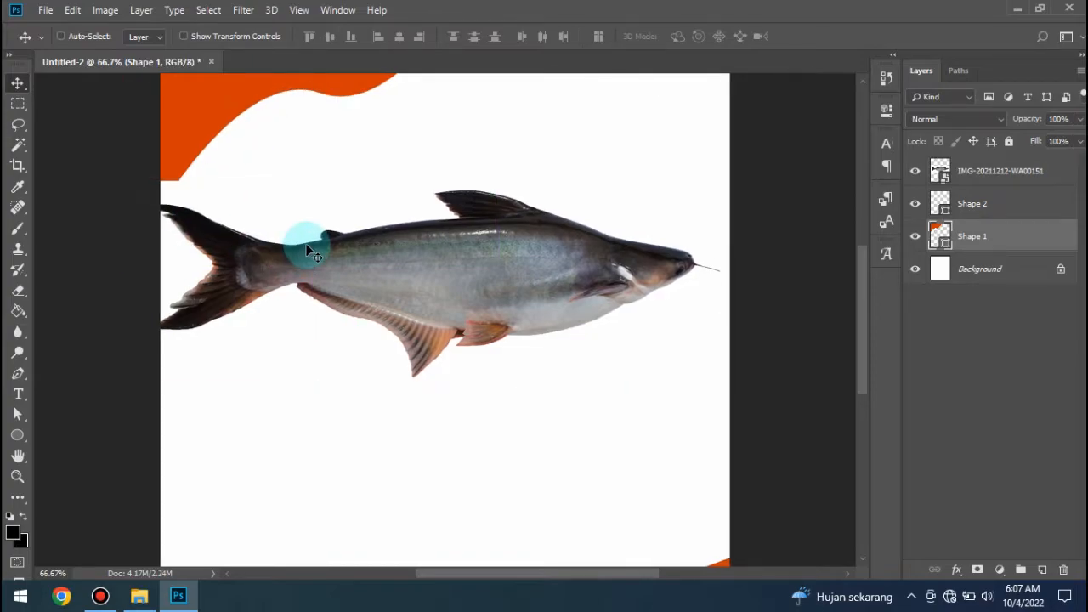
{"action": "key", "text": "ctrl+minus"}
{"action": "key", "text": "ctrl+minus"}
{"action": "left_click_drag", "start_coordinate": [26, 439], "coordinate": [73, 432]}
{"action": "left_click_drag", "start_coordinate": [271, 119], "coordinate": [609, 518]}
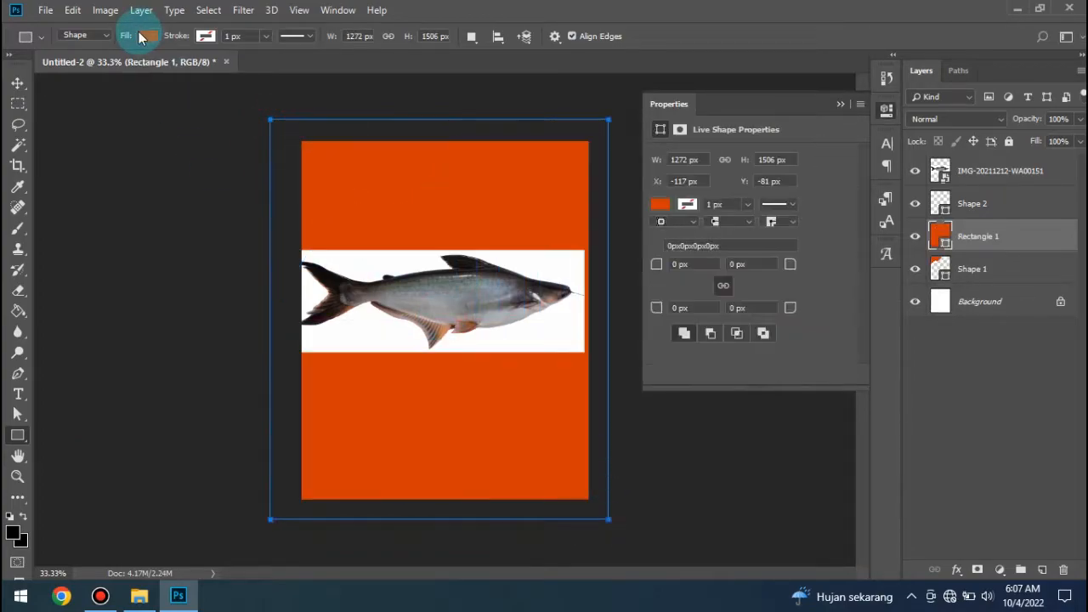
{"action": "left_click", "coordinate": [18, 83]}
{"action": "left_click", "coordinate": [839, 103]}
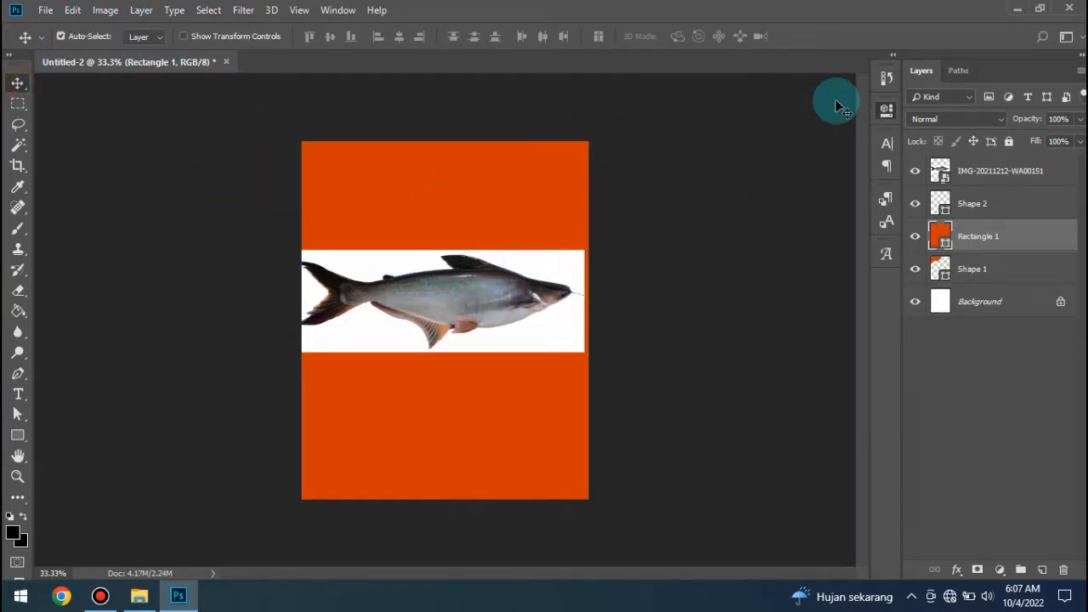
- Shift the fish photo slightly to the right so its tail end lies fully inside the canvas
{"action": "key", "text": "ctrl+plus"}
{"action": "key", "text": "ctrl+plus"}
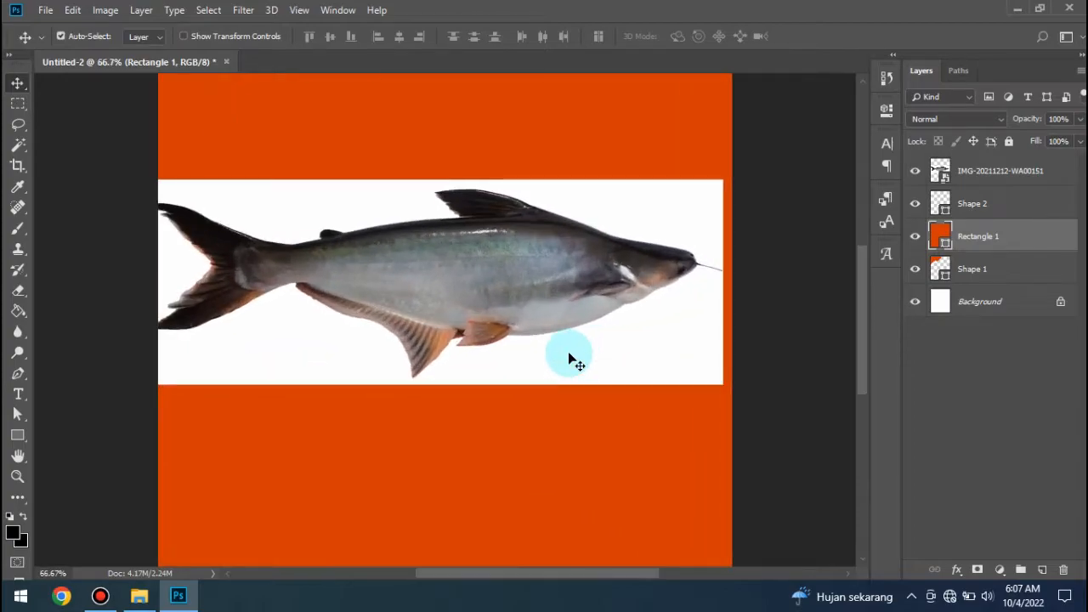
{"action": "left_click", "coordinate": [283, 266]}
{"action": "left_click_drag", "start_coordinate": [282, 262], "coordinate": [304, 266]}
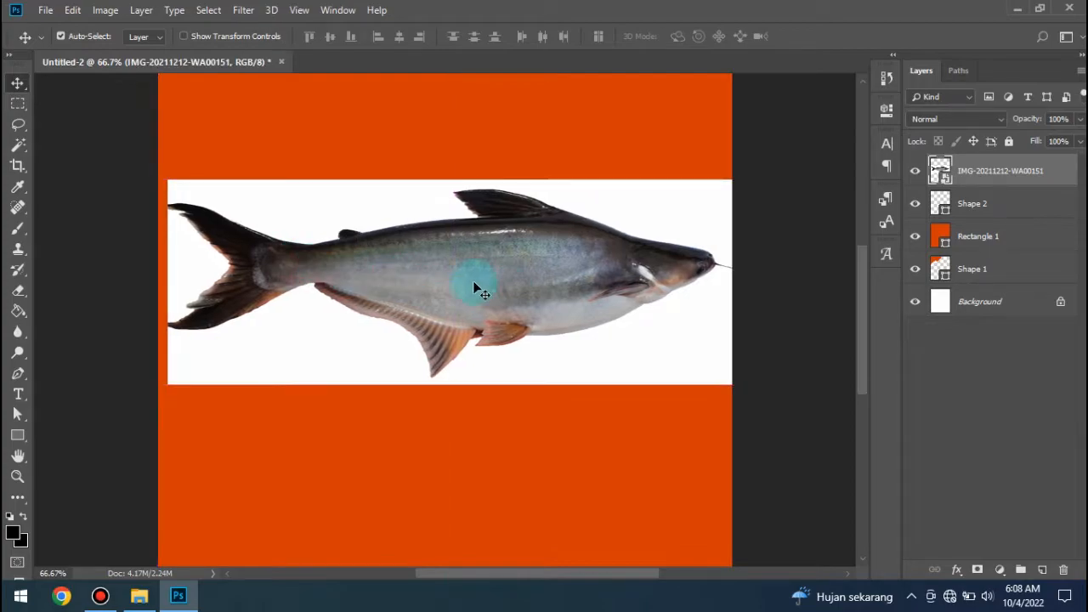
- With the Pen tool in Path mode, trace the upper tail lobe from the tail fork to the narrow base of the tail
{"action": "left_click", "coordinate": [19, 374]}
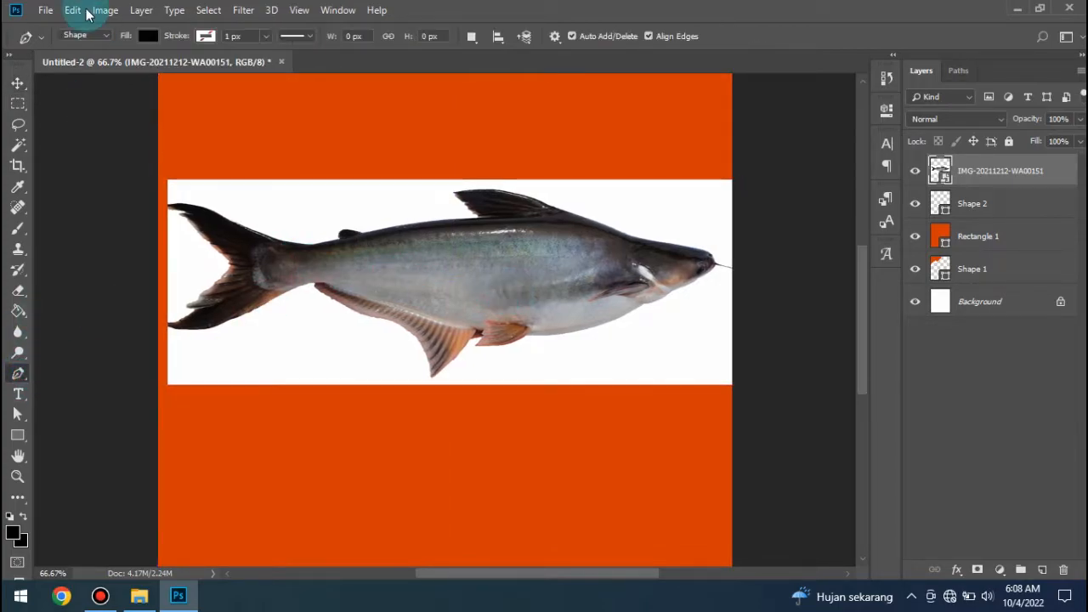
{"action": "left_click", "coordinate": [89, 39]}
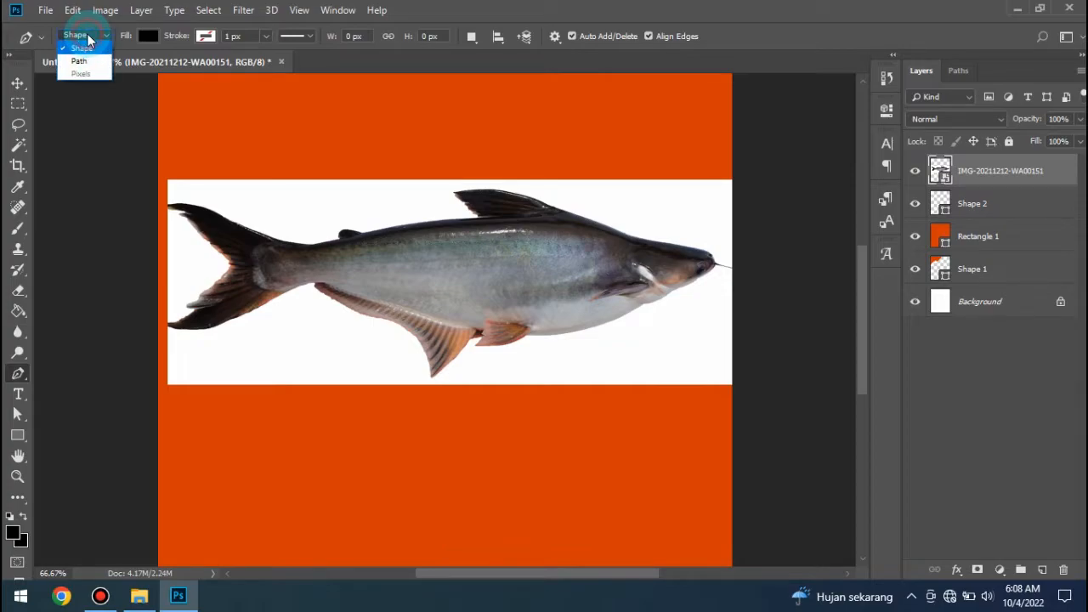
{"action": "left_click", "coordinate": [85, 61]}
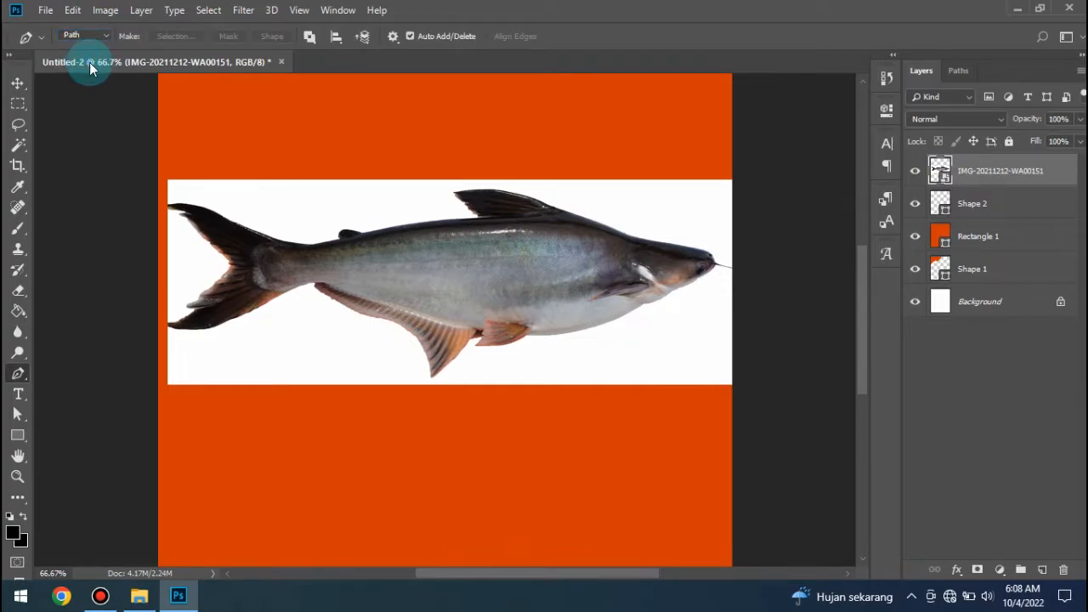
{"action": "left_click", "coordinate": [229, 264]}
{"action": "left_click", "coordinate": [176, 205]}
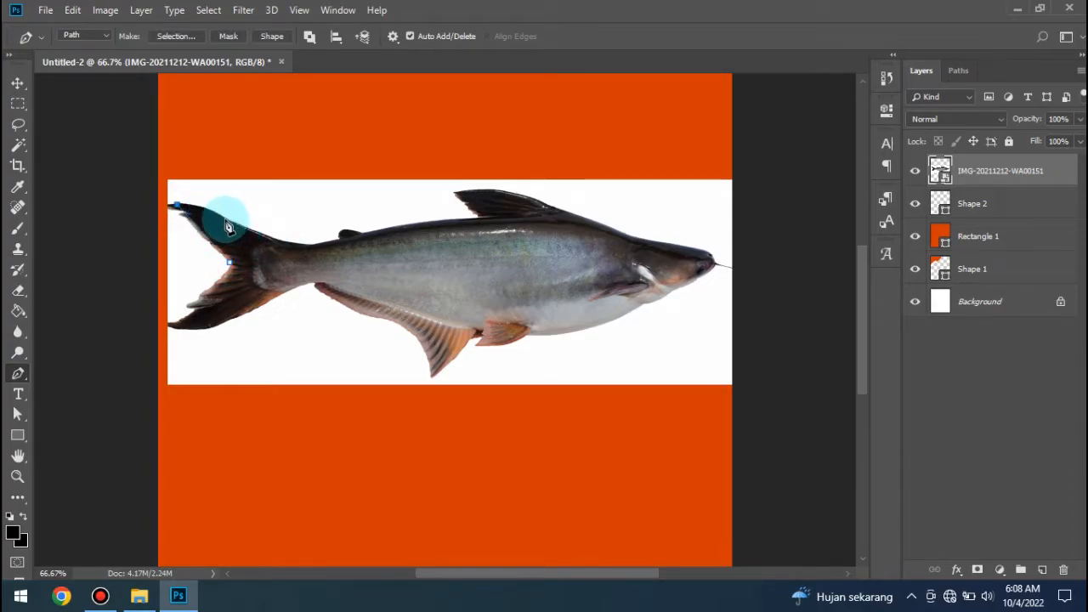
{"action": "left_click_drag", "start_coordinate": [225, 222], "coordinate": [249, 240]}
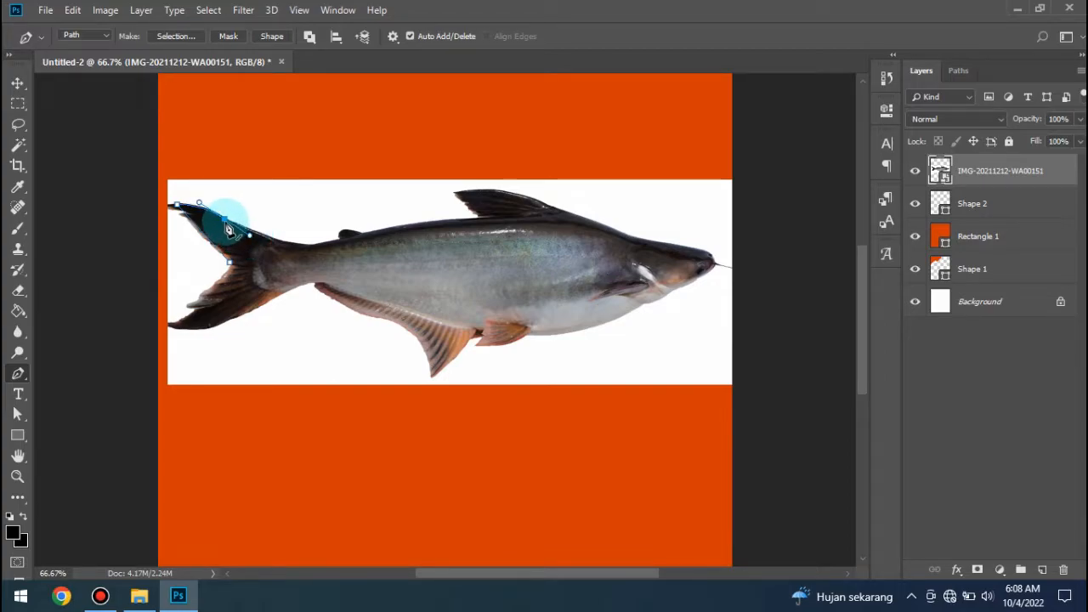
{"action": "left_click_drag", "start_coordinate": [291, 243], "coordinate": [322, 250]}
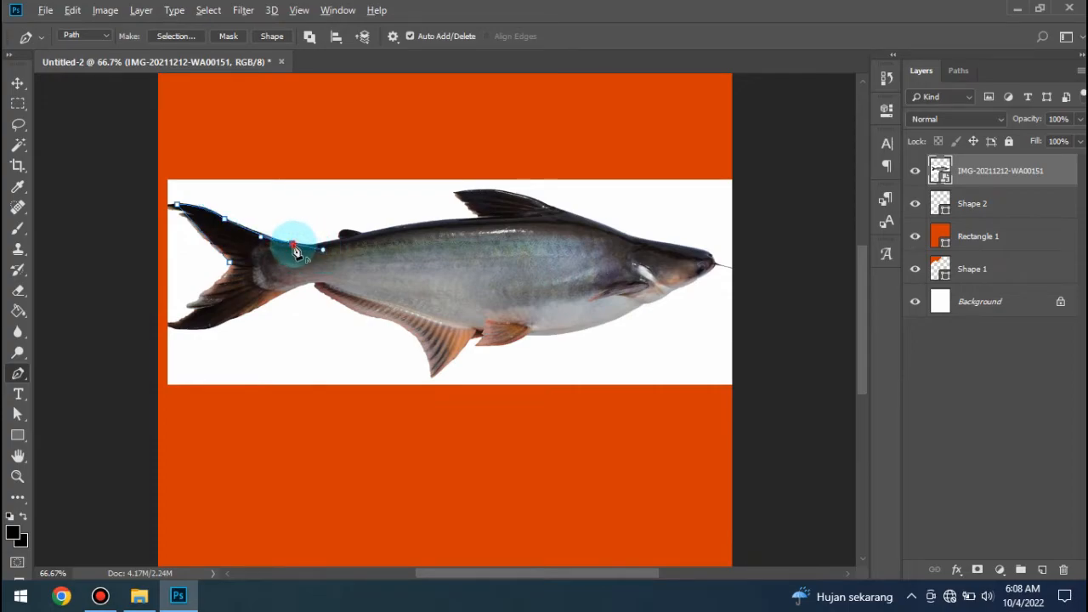
{"action": "left_click", "coordinate": [293, 244], "text": "alt"}
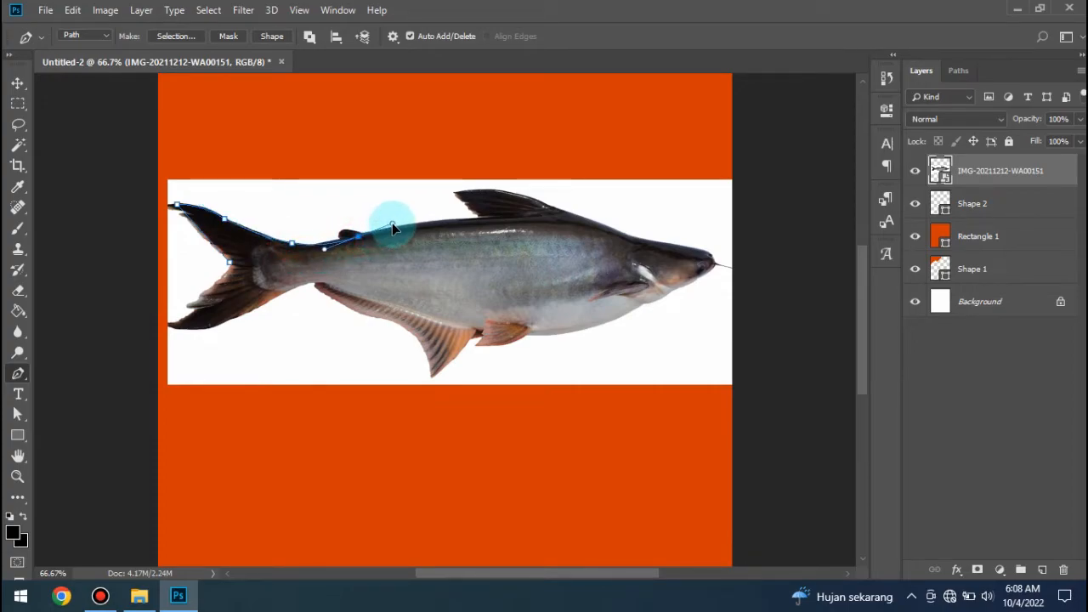
- Continue the path along the fish's back and around the dorsal fin toward the head
{"action": "left_click", "coordinate": [357, 236], "text": "alt"}
{"action": "left_click_drag", "start_coordinate": [481, 218], "coordinate": [540, 213]}
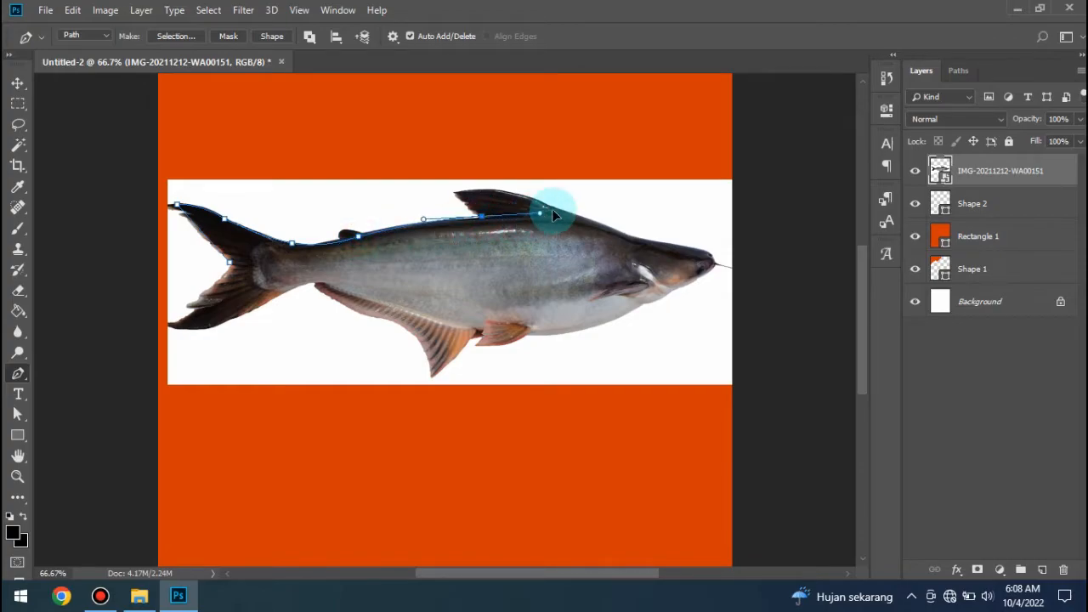
{"action": "left_click", "coordinate": [481, 217], "text": "alt"}
{"action": "left_click", "coordinate": [454, 193]}
{"action": "left_click_drag", "start_coordinate": [562, 212], "coordinate": [617, 240]}
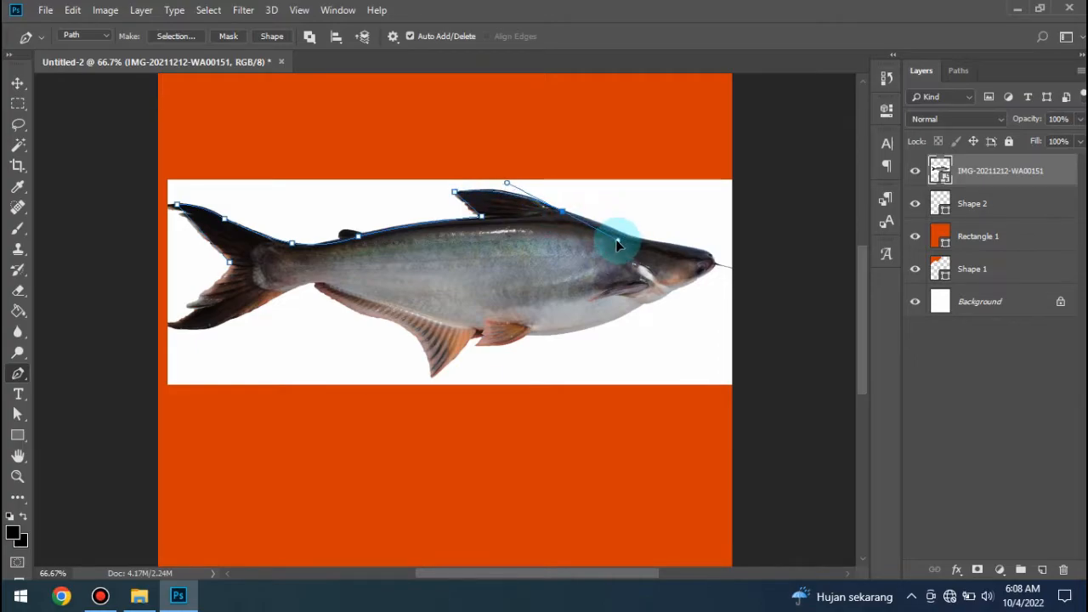
{"action": "left_click", "coordinate": [562, 212], "text": "alt"}
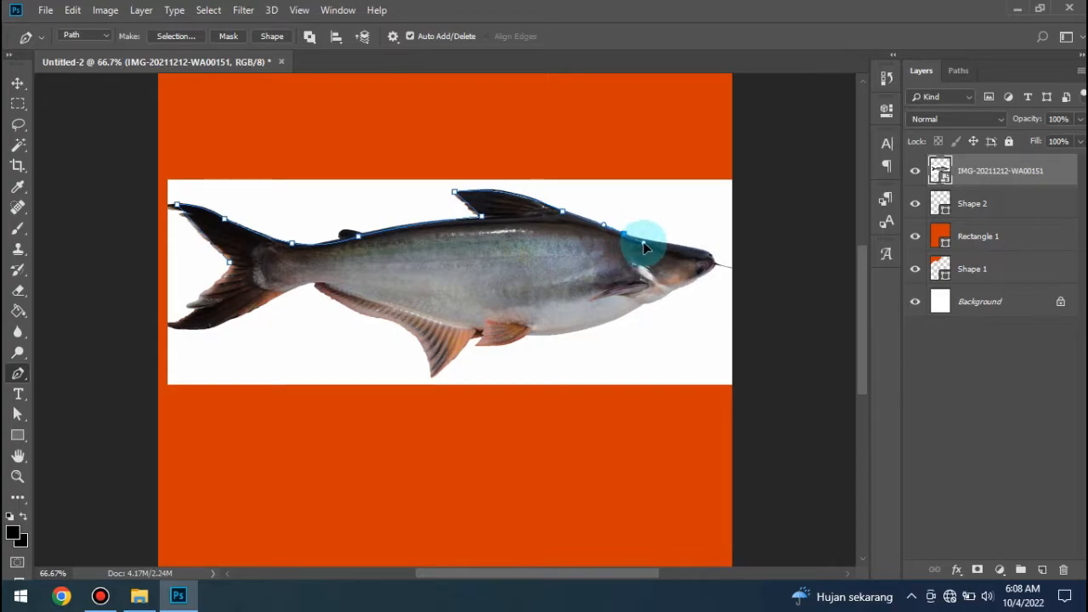
- Extend the path around the fish's snout and along its belly to the front of the pelvic fin
{"action": "left_click_drag", "start_coordinate": [689, 249], "coordinate": [663, 298]}
{"action": "left_click", "coordinate": [700, 274], "text": "alt"}
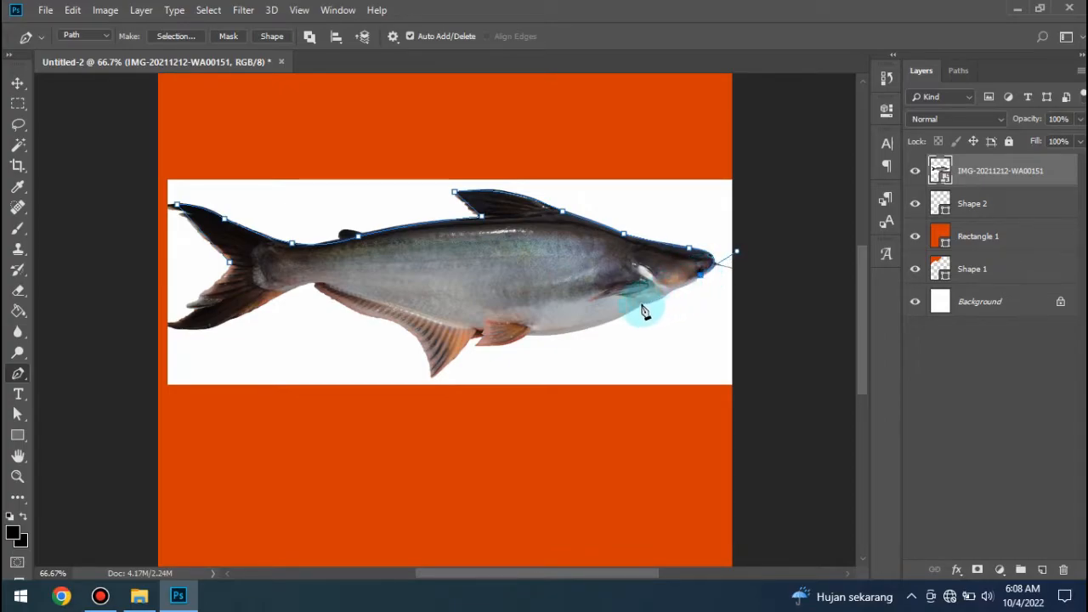
{"action": "left_click_drag", "start_coordinate": [646, 310], "coordinate": [633, 308]}
{"action": "left_click", "coordinate": [647, 302], "text": "alt"}
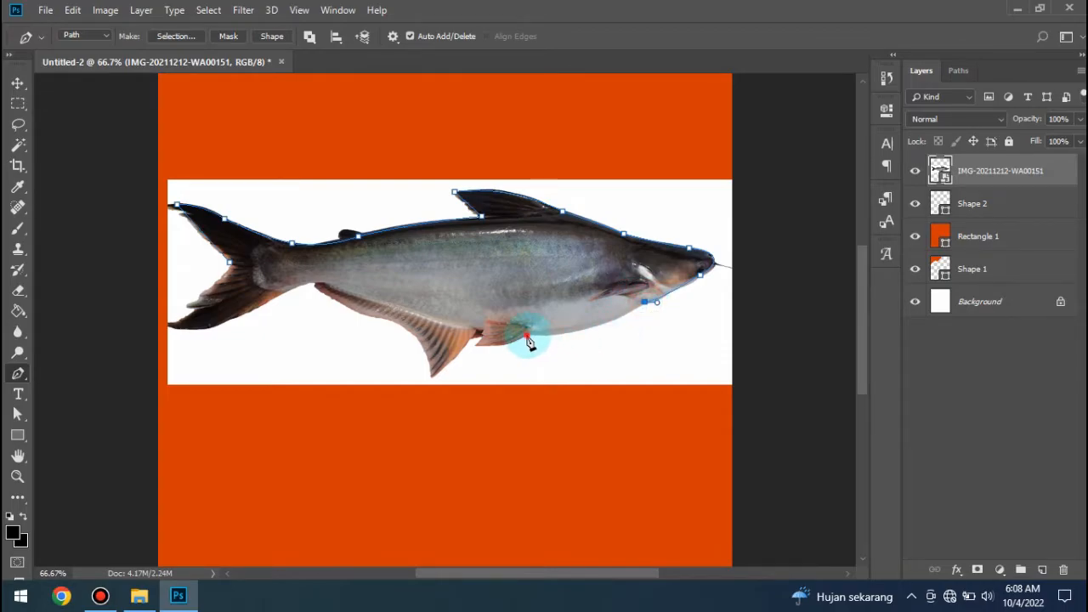
{"action": "left_click_drag", "start_coordinate": [524, 335], "coordinate": [459, 335]}
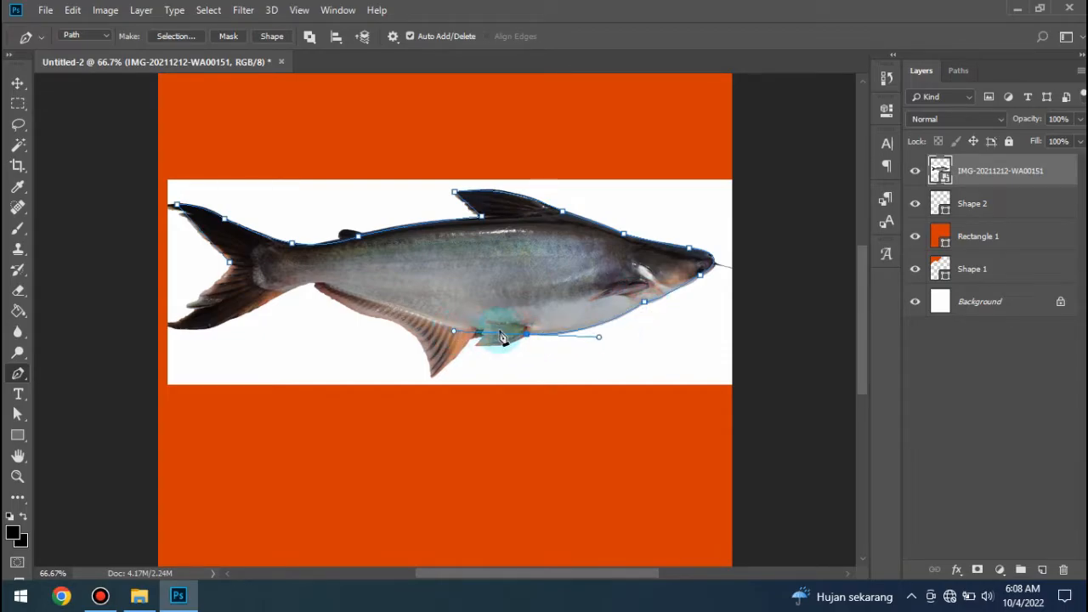
{"action": "left_click", "coordinate": [528, 334], "text": "alt"}
- Trace the path around the pelvic fin and the anal fin toward the tail base
{"action": "left_click_drag", "start_coordinate": [475, 345], "coordinate": [446, 346]}
{"action": "left_click", "coordinate": [476, 347], "text": "alt"}
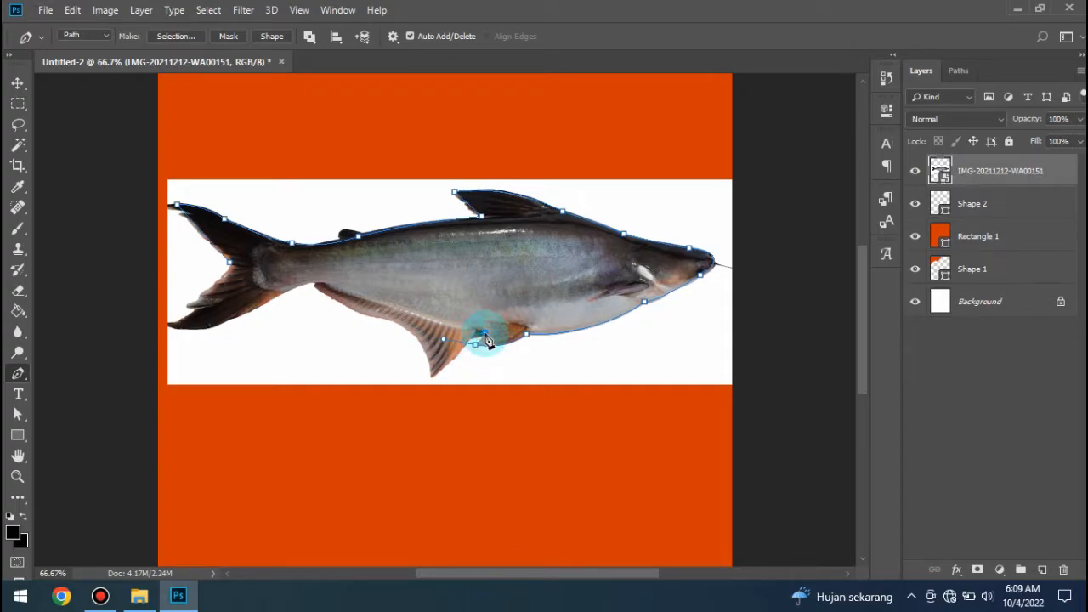
{"action": "mouse_move", "coordinate": [483, 352]}
{"action": "left_mouse_down"}
{"action": "mouse_move", "coordinate": [508, 348]}
{"action": "mouse_move", "coordinate": [495, 354]}
{"action": "left_mouse_up"}
{"action": "left_click", "coordinate": [476, 346], "text": "alt"}
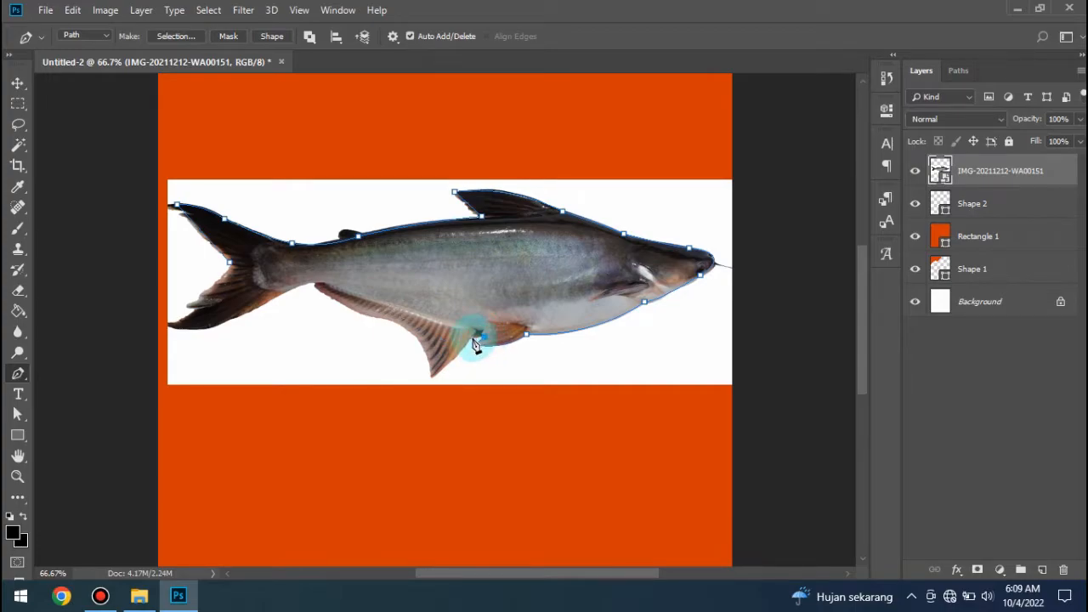
{"action": "left_click", "coordinate": [439, 378]}
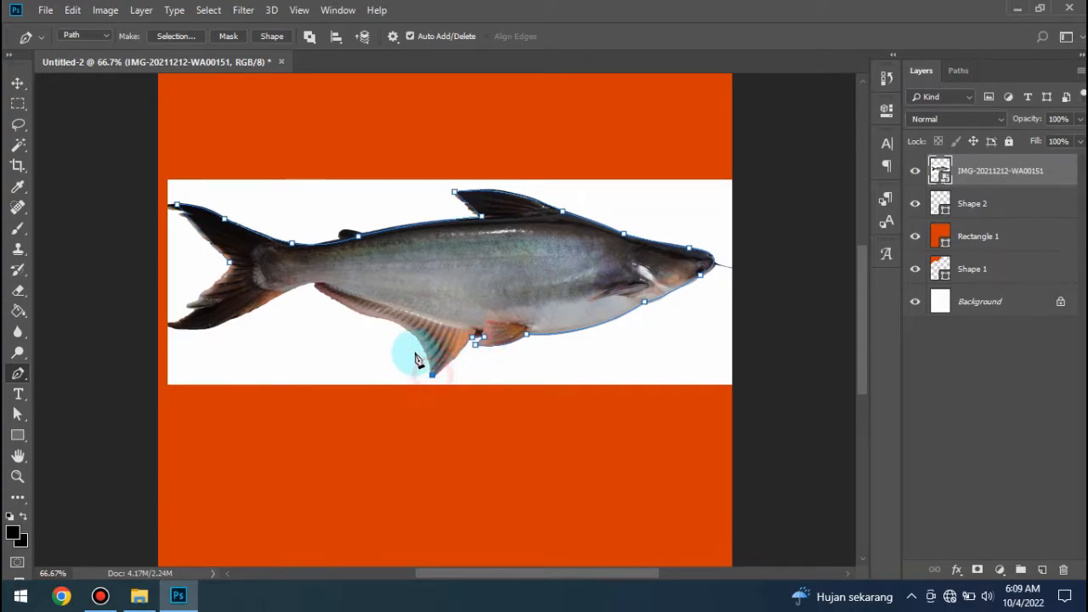
{"action": "left_click_drag", "start_coordinate": [375, 316], "coordinate": [301, 267]}
{"action": "left_click", "coordinate": [375, 316], "text": "alt"}
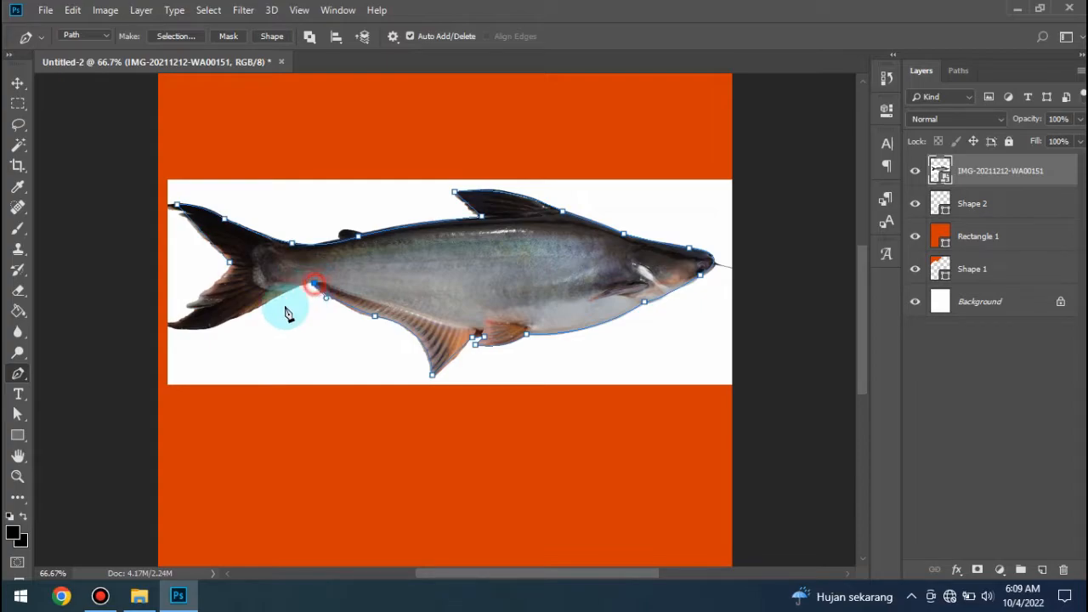
- Trace the lower tail lobe and close the path at the starting anchor in the tail fork
{"action": "left_click_drag", "start_coordinate": [164, 353], "coordinate": [152, 361]}
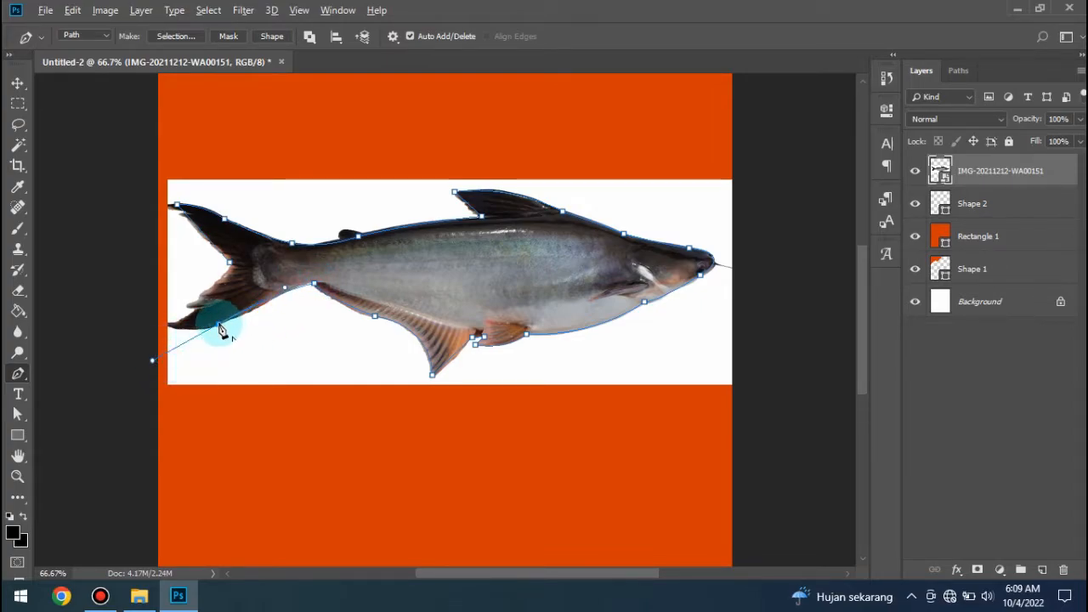
{"action": "left_click", "coordinate": [219, 325]}
{"action": "left_click", "coordinate": [169, 323]}
{"action": "left_click_drag", "start_coordinate": [164, 318], "coordinate": [172, 333]}
{"action": "left_click", "coordinate": [170, 326], "text": "alt"}
{"action": "left_click", "coordinate": [188, 304]}
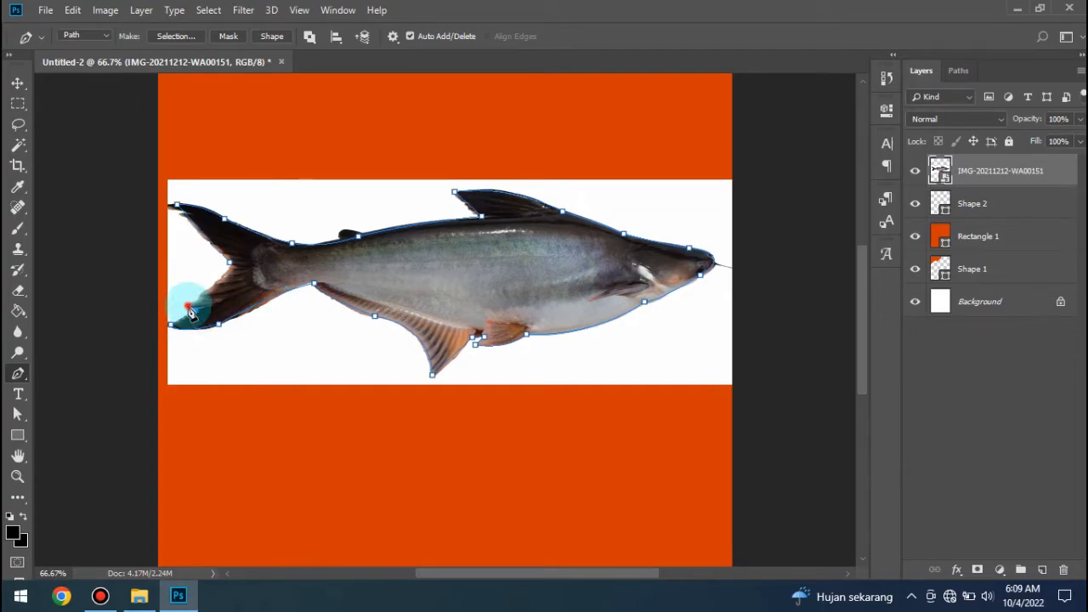
{"action": "left_click", "coordinate": [231, 268]}
{"action": "left_click_drag", "start_coordinate": [227, 247], "coordinate": [226, 247]}
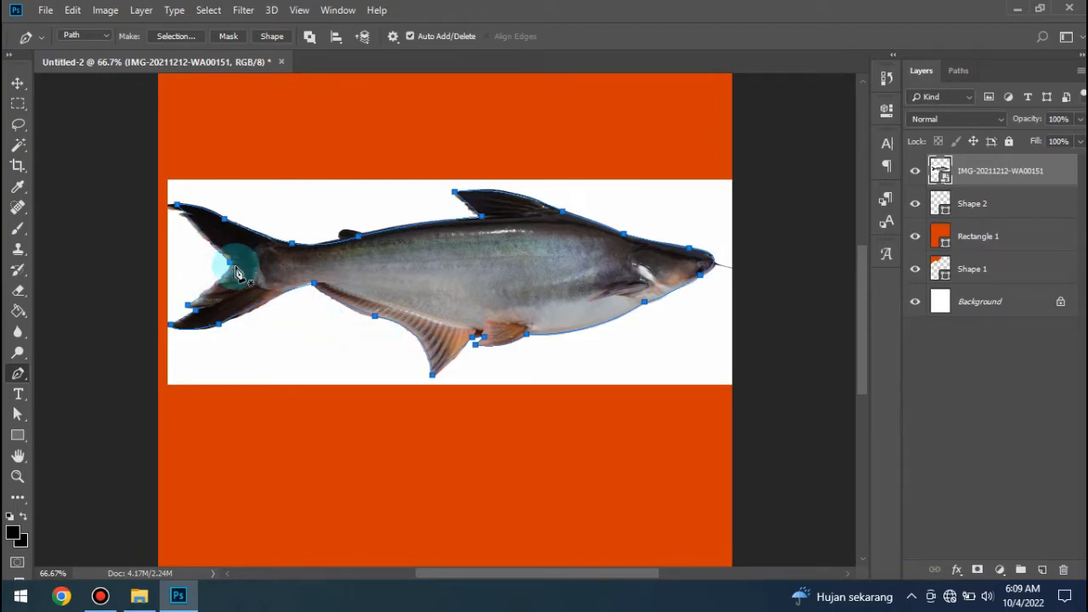
- Convert the closed fish path into a selection and copy the selected fish to a new layer
{"action": "left_click", "coordinate": [175, 36]}
{"action": "left_click", "coordinate": [627, 142]}
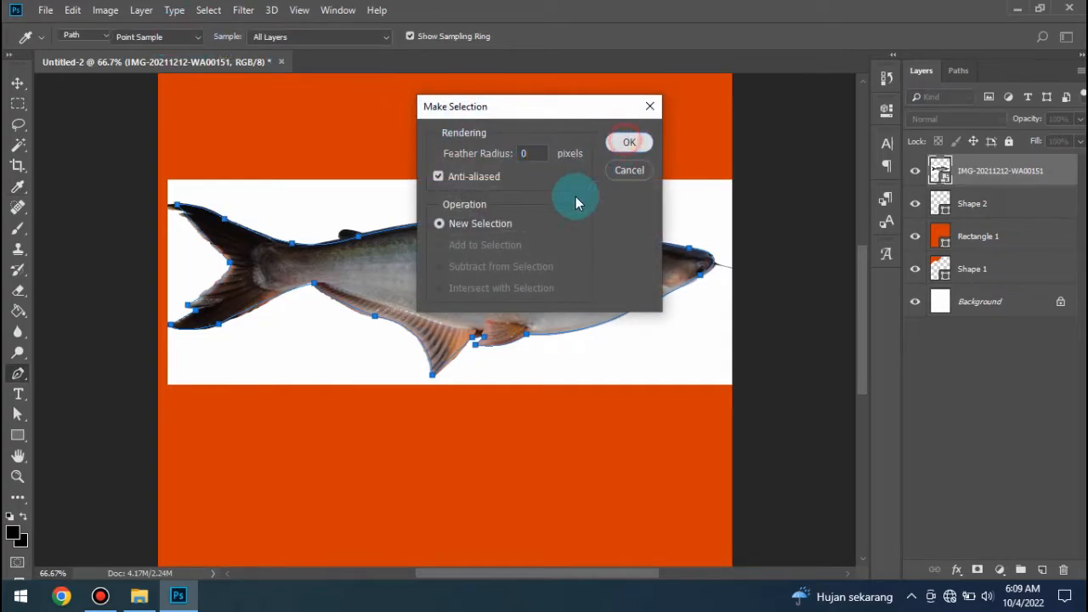
{"action": "left_click", "coordinate": [18, 83]}
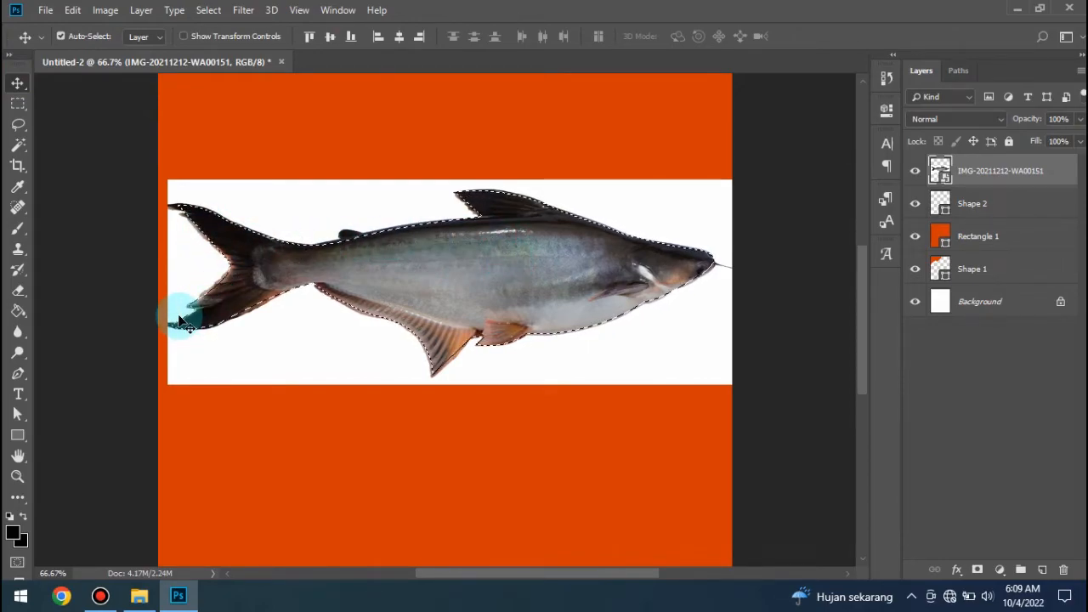
{"action": "key", "text": "ctrl"}
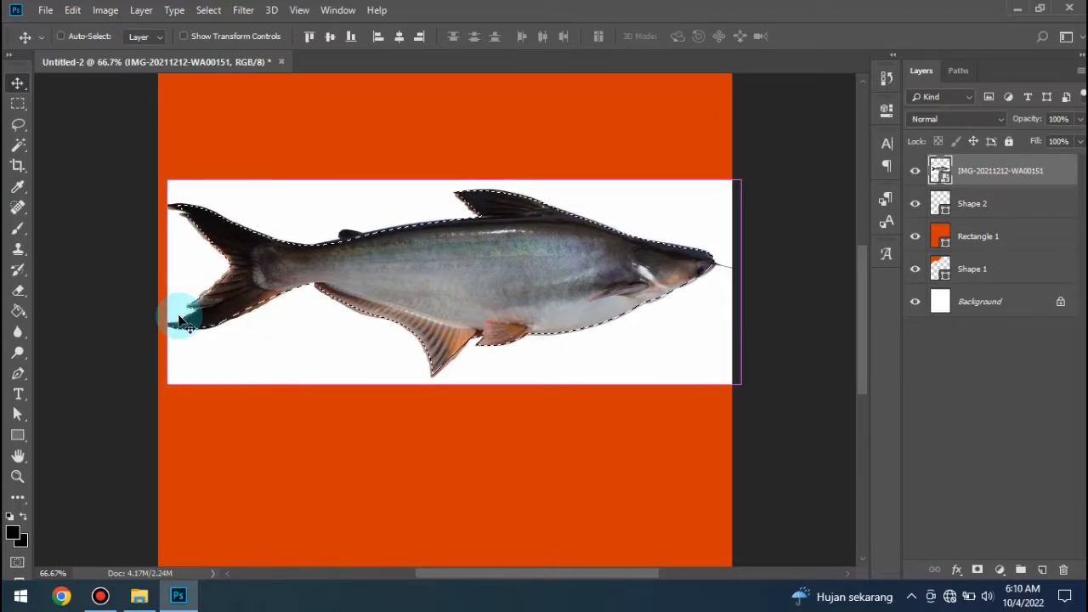
{"action": "key", "text": "ctrl+j"}
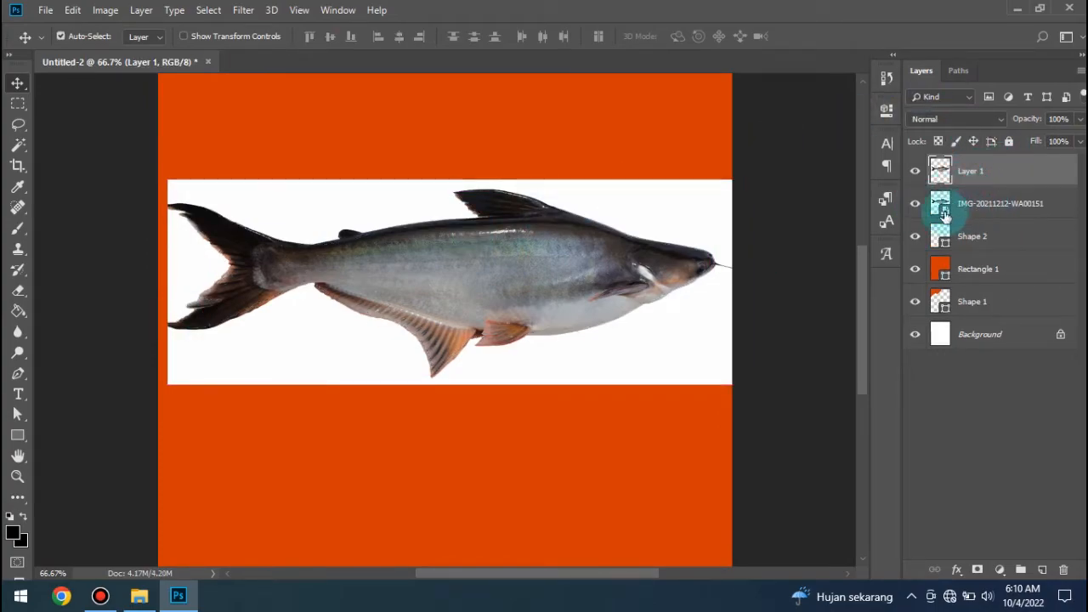
- Hide the original IMG-20211212-WA00151 layer and move the cut-out fish slightly down toward the middle of the canvas
{"action": "left_click", "coordinate": [914, 204]}
{"action": "mouse_move", "coordinate": [565, 291]}
{"action": "left_mouse_down"}
{"action": "mouse_move", "coordinate": [542, 291]}
{"action": "mouse_move", "coordinate": [558, 293]}
{"action": "left_mouse_up"}
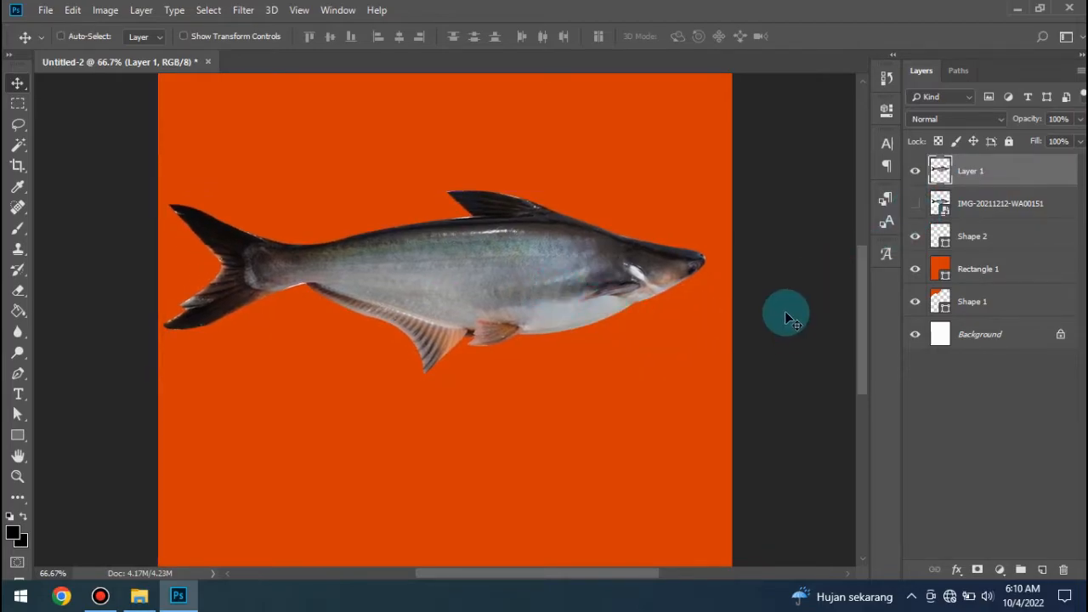
{"action": "key", "text": "ctrl+minus"}
{"action": "key", "text": "ctrl+minus"}
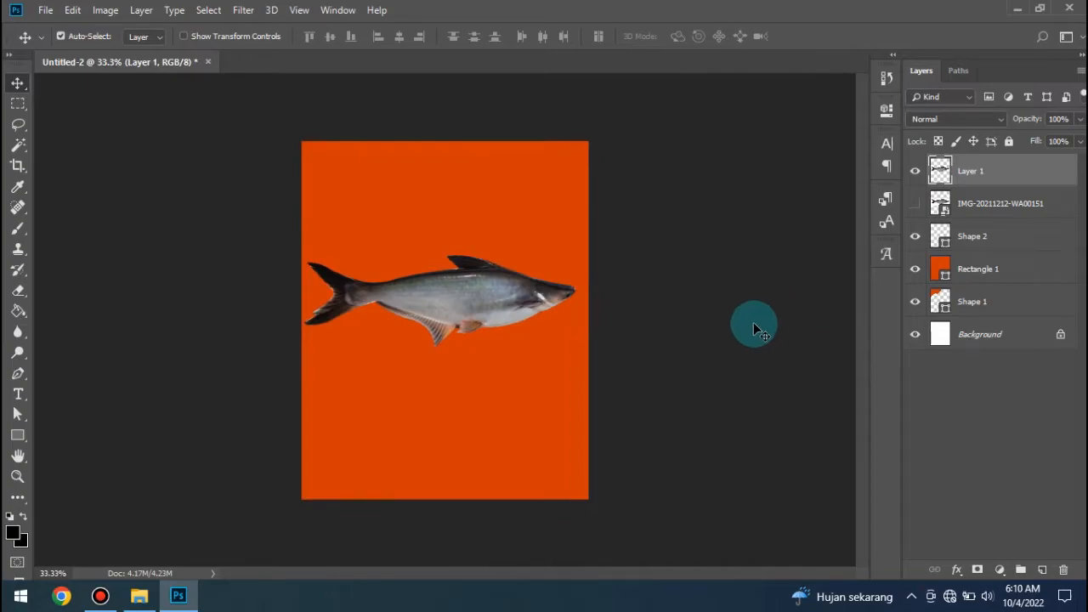
{"action": "left_click_drag", "start_coordinate": [501, 295], "coordinate": [500, 307]}
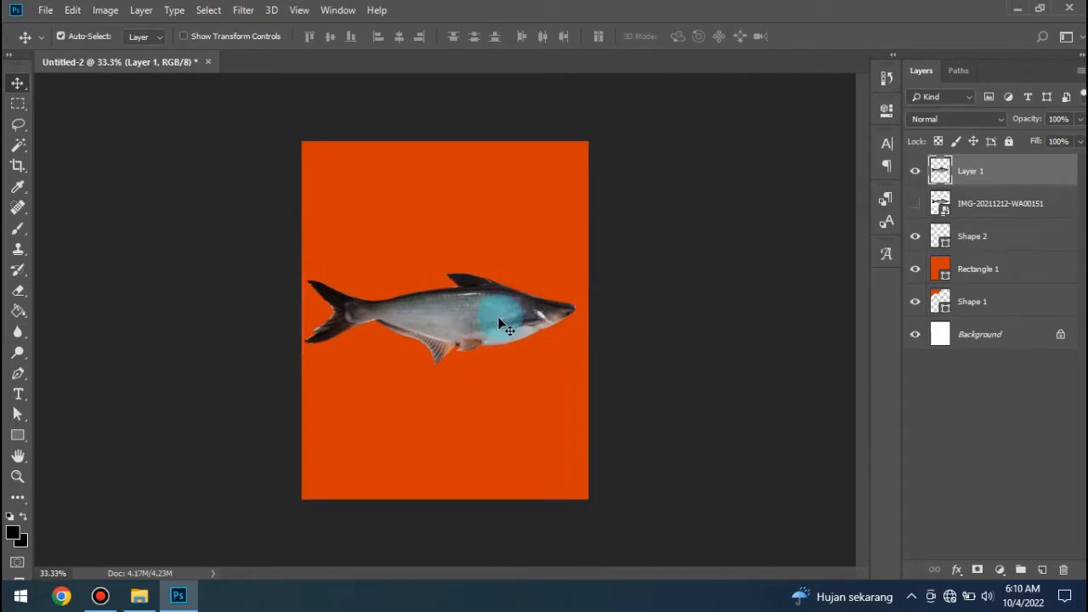
- Delete the orange rectangle, both orange wavy corner shapes and the cut-out fish layer
{"action": "left_click", "coordinate": [535, 273]}
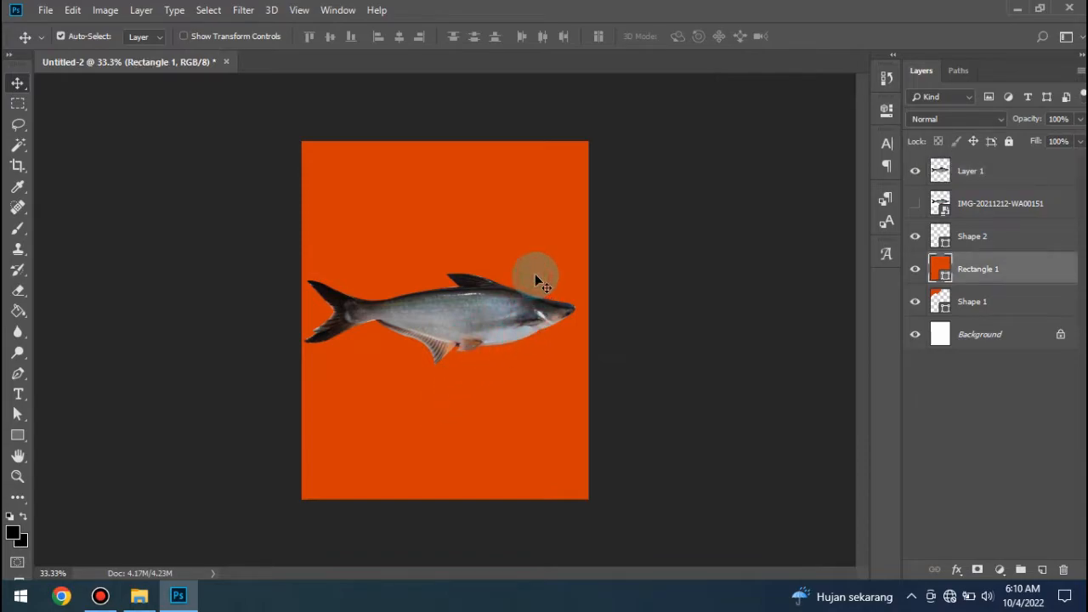
{"action": "key", "text": "Delete"}
{"action": "key", "text": "Delete"}
{"action": "left_click", "coordinate": [513, 459]}
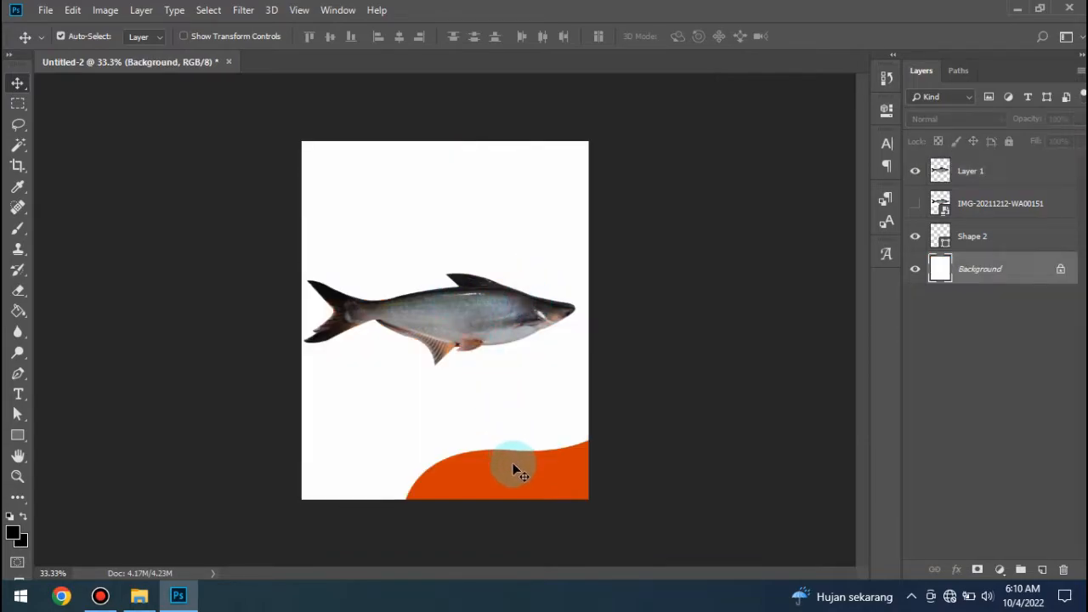
{"action": "key", "text": "Delete"}
{"action": "left_click", "coordinate": [475, 327]}
{"action": "key", "text": "Delete"}
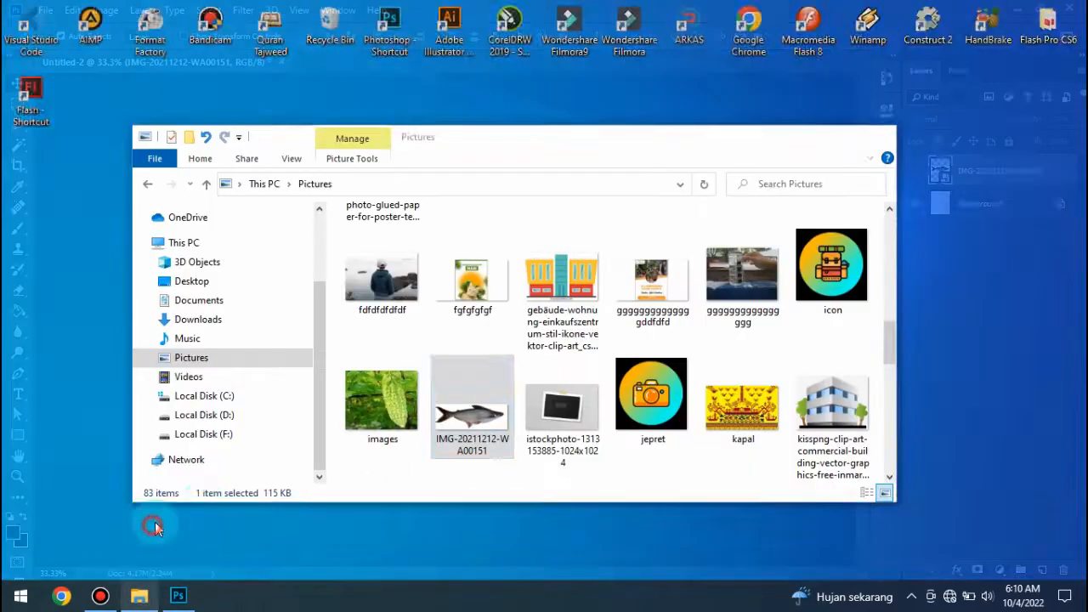
- Place the portrait photo with the red background from the Pictures folder into the document
{"action": "left_click", "coordinate": [155, 522]}
{"action": "scroll", "coordinate": [711, 337], "scroll_direction": "up", "scroll_amount": 2}
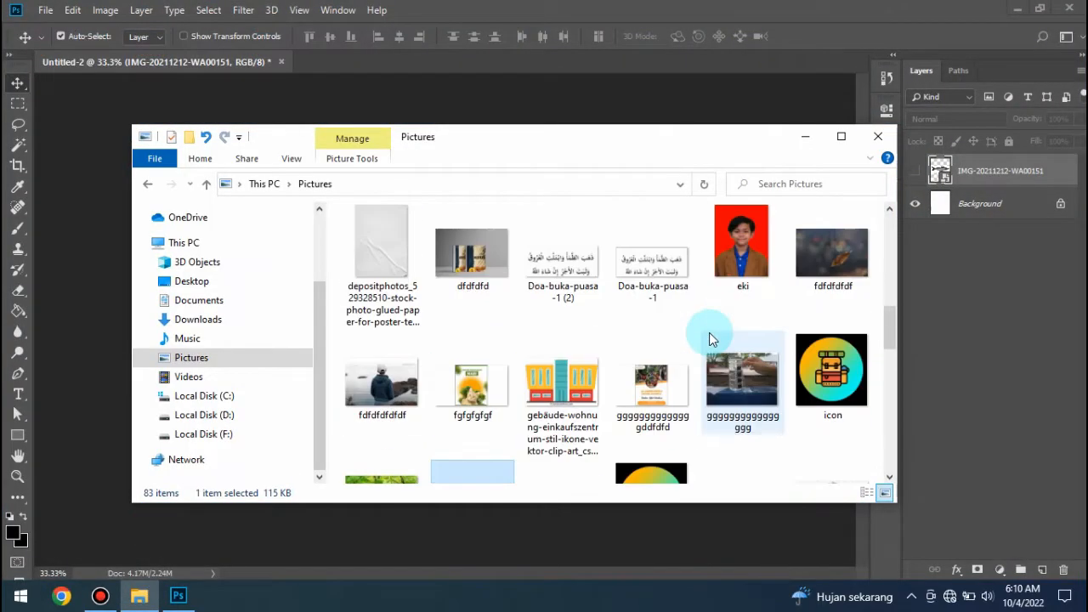
{"action": "left_click", "coordinate": [752, 273]}
{"action": "left_click_drag", "start_coordinate": [758, 253], "coordinate": [419, 364]}
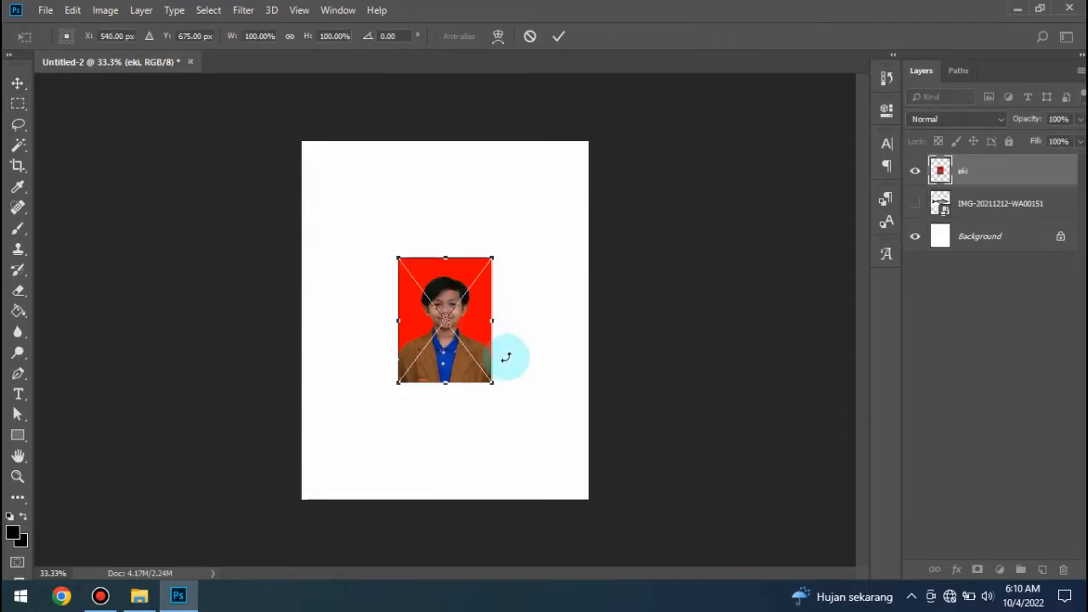
- Enlarge the portrait photo to about 264.69% wide and 262.92% high, centred horizontally on the canvas, and apply the transform
{"action": "left_click_drag", "start_coordinate": [496, 385], "coordinate": [600, 495]}
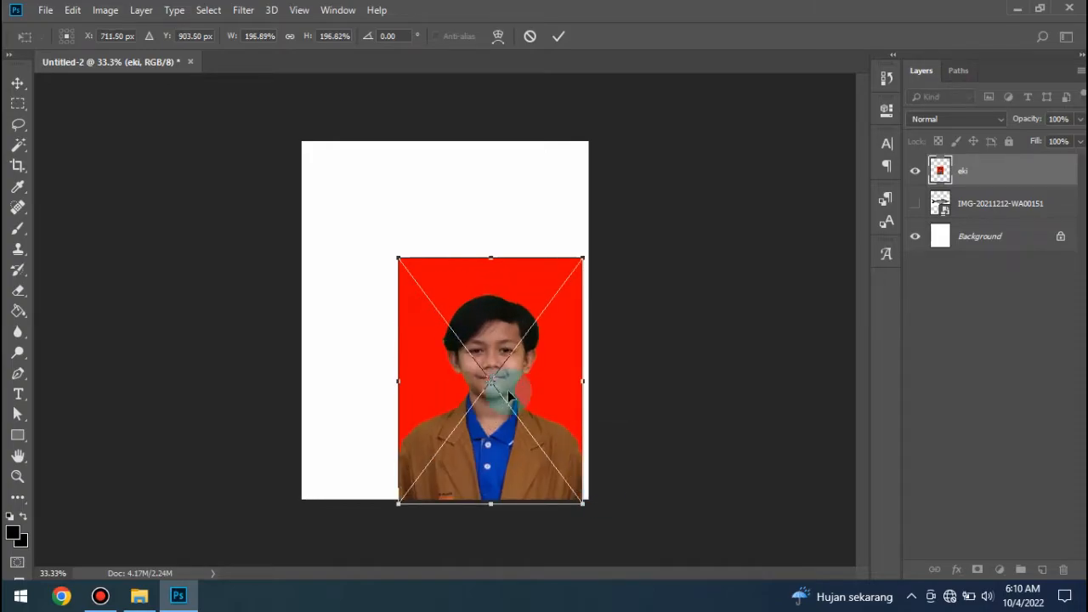
{"action": "left_click_drag", "start_coordinate": [396, 255], "coordinate": [334, 174]}
{"action": "left_click_drag", "start_coordinate": [491, 285], "coordinate": [496, 289]}
{"action": "left_click", "coordinate": [558, 36]}
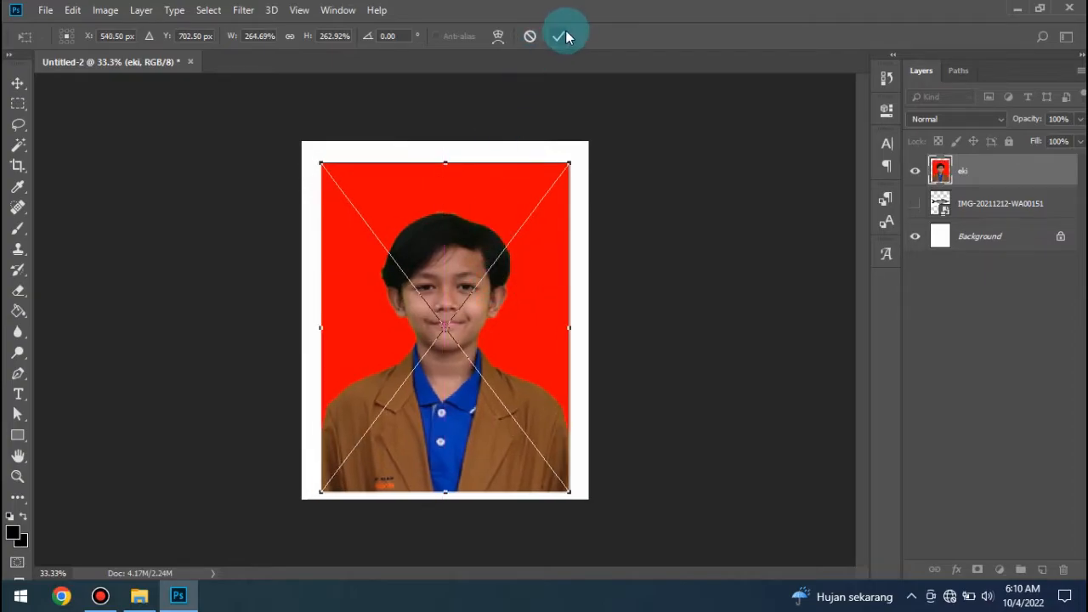
- Set up the Brush tool with the Hard Round tip at a size of 7 px
{"action": "key", "text": "ctrl+plus"}
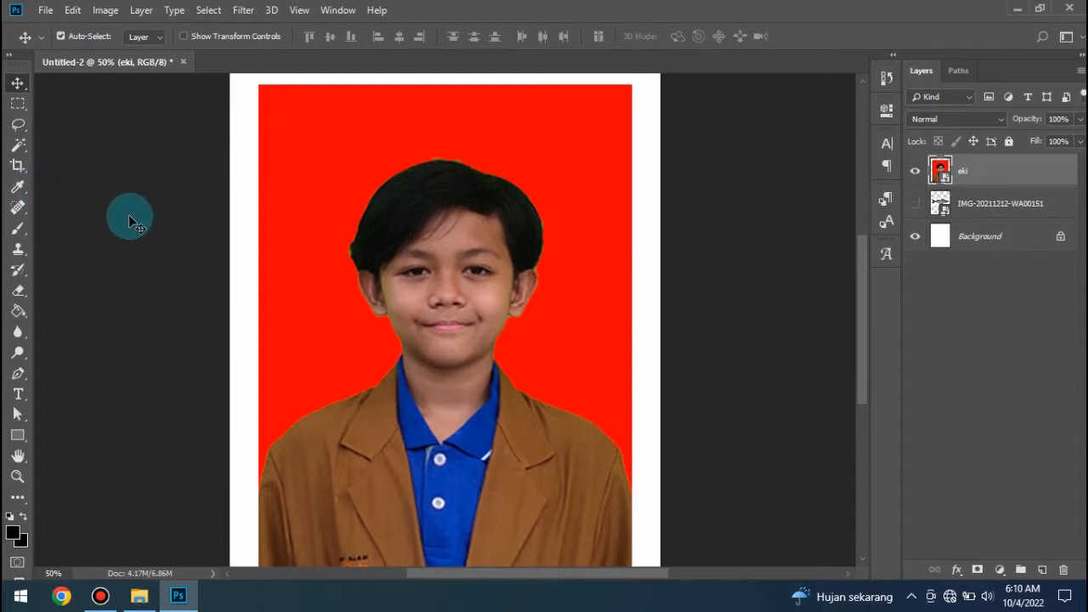
{"action": "left_click", "coordinate": [18, 229]}
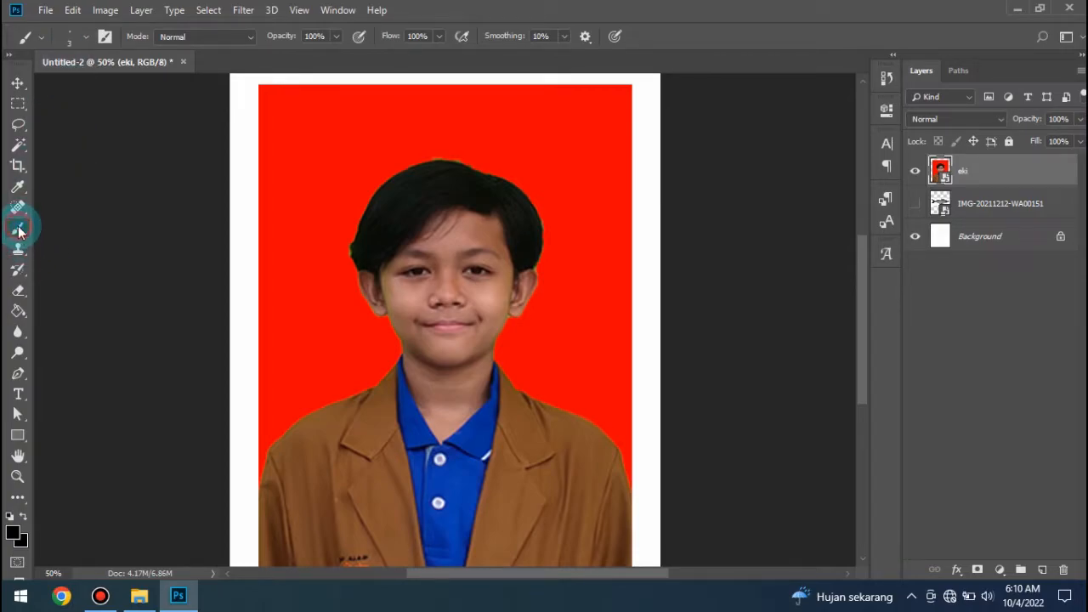
{"action": "left_click", "coordinate": [87, 37]}
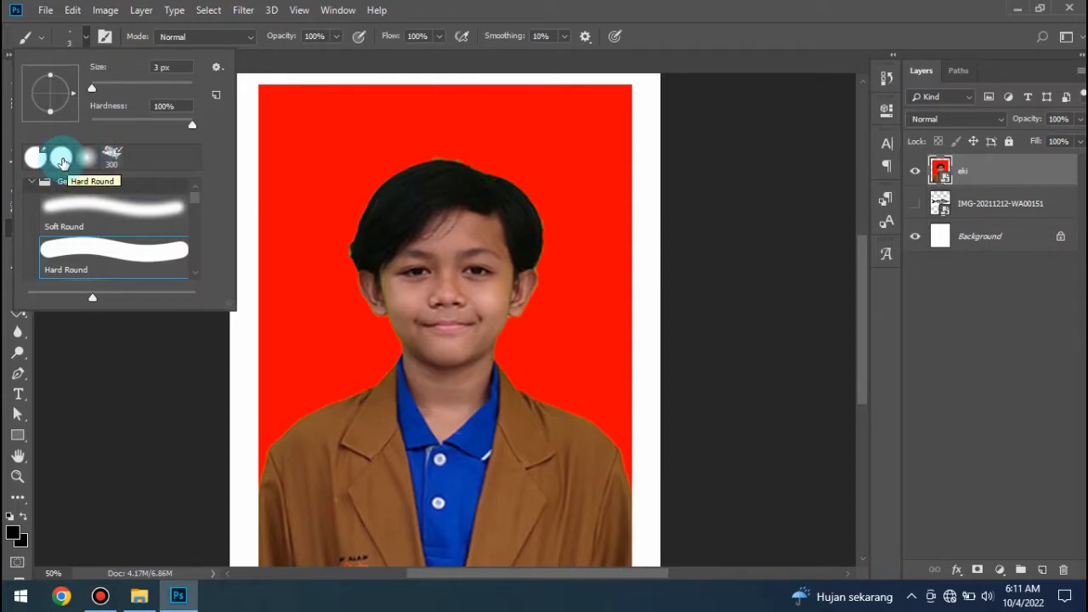
{"action": "left_click", "coordinate": [60, 158]}
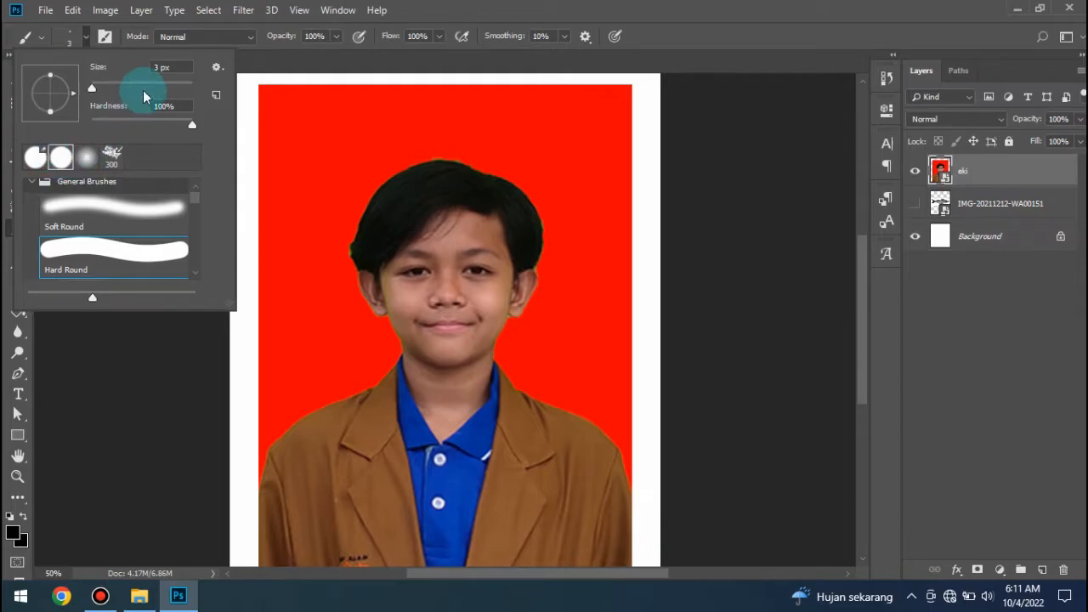
{"action": "left_click", "coordinate": [158, 68]}
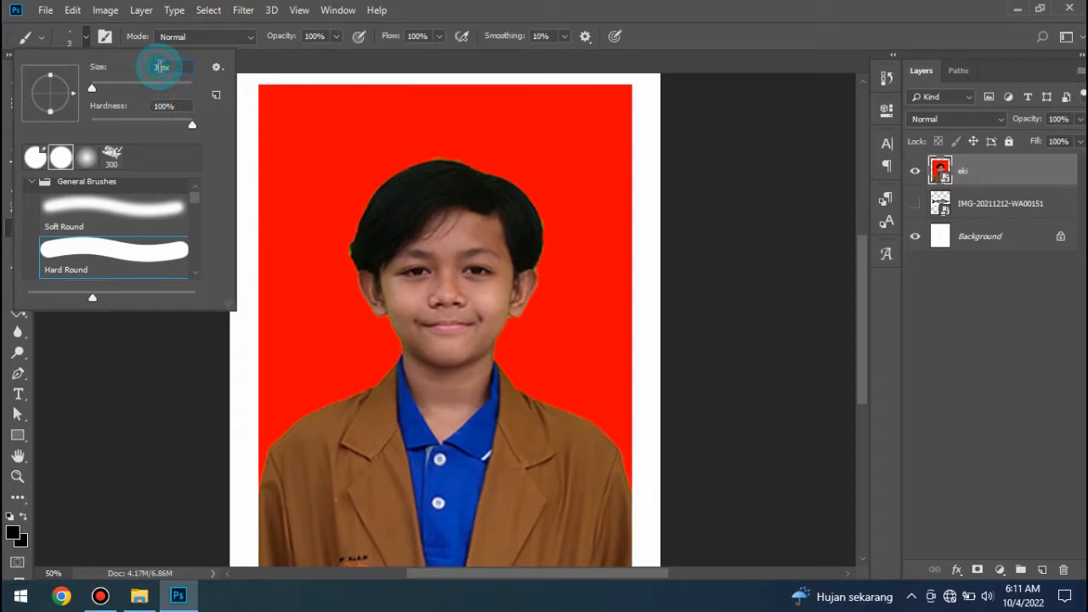
{"action": "double_click", "coordinate": [148, 68]}
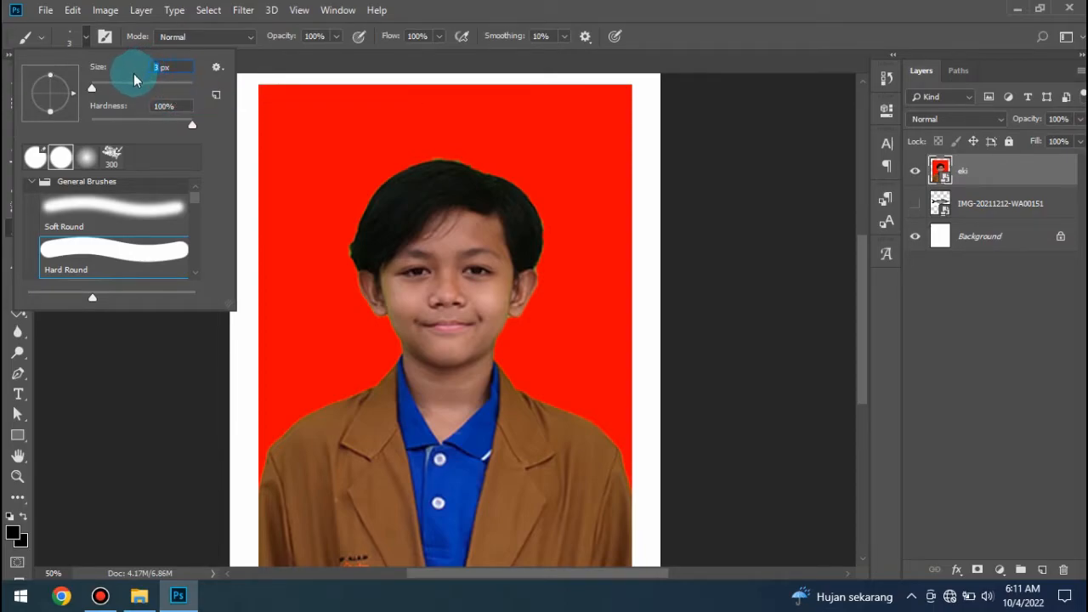
{"action": "type", "text": "7"}
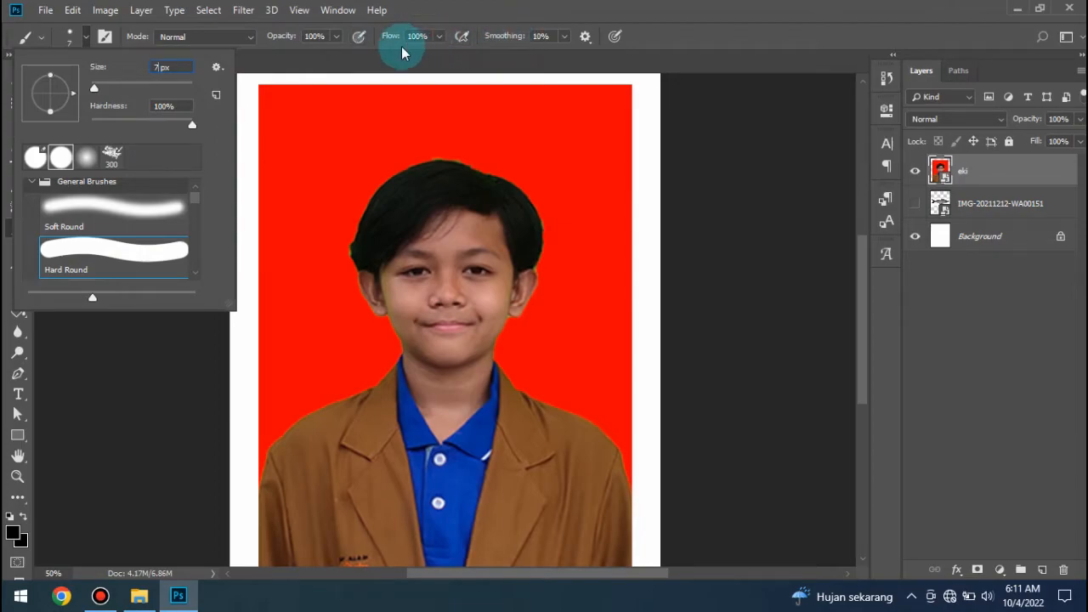
- Confirm black (000000) as the foreground colour and add an empty layer above the portrait photo
{"action": "left_click", "coordinate": [15, 533]}
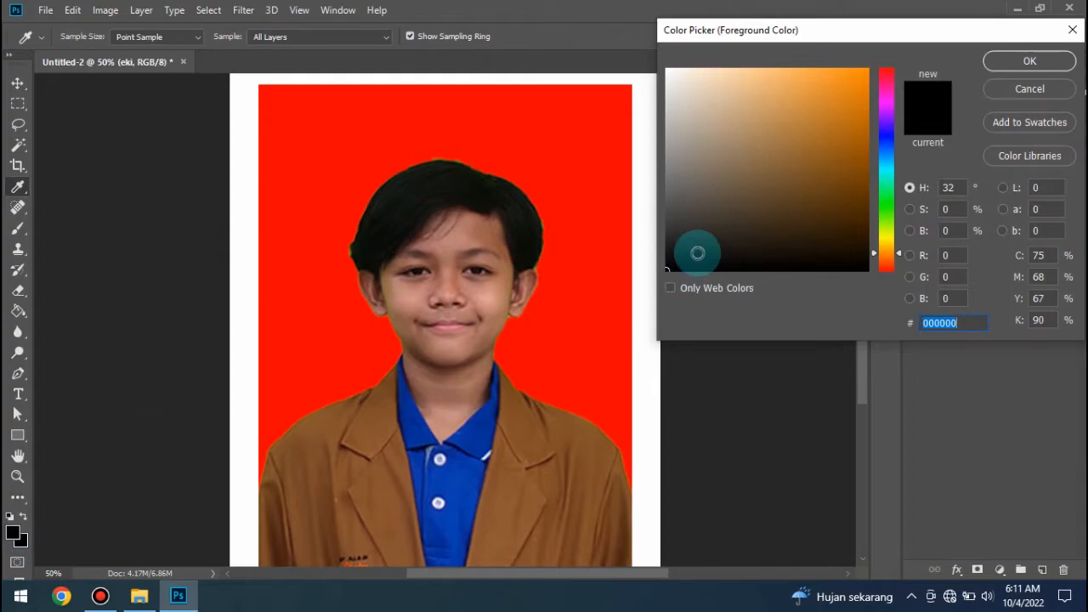
{"action": "left_click", "coordinate": [1029, 61]}
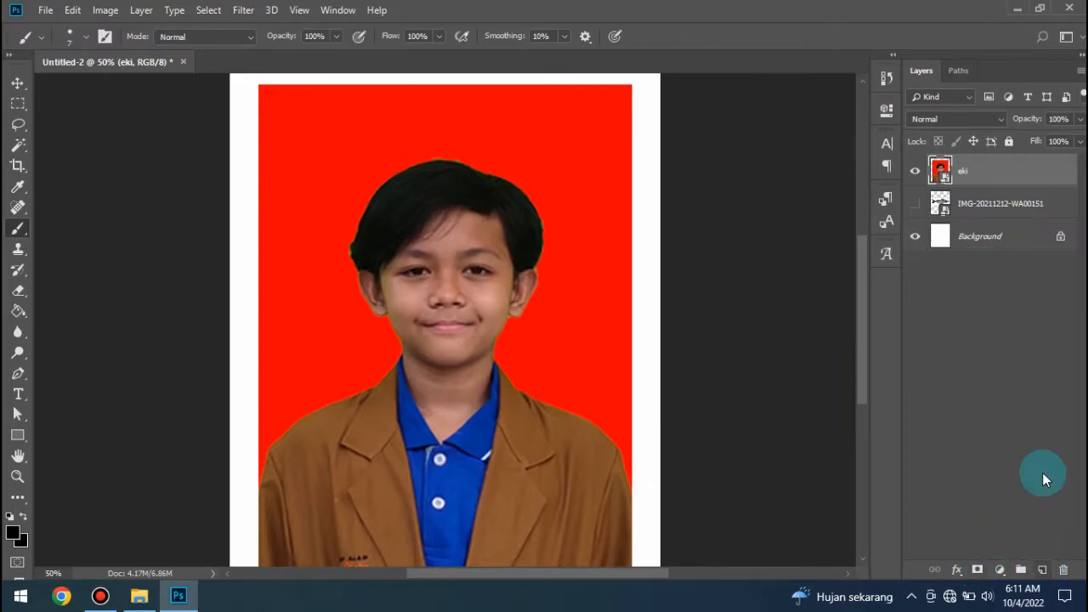
{"action": "left_click", "coordinate": [1050, 571]}
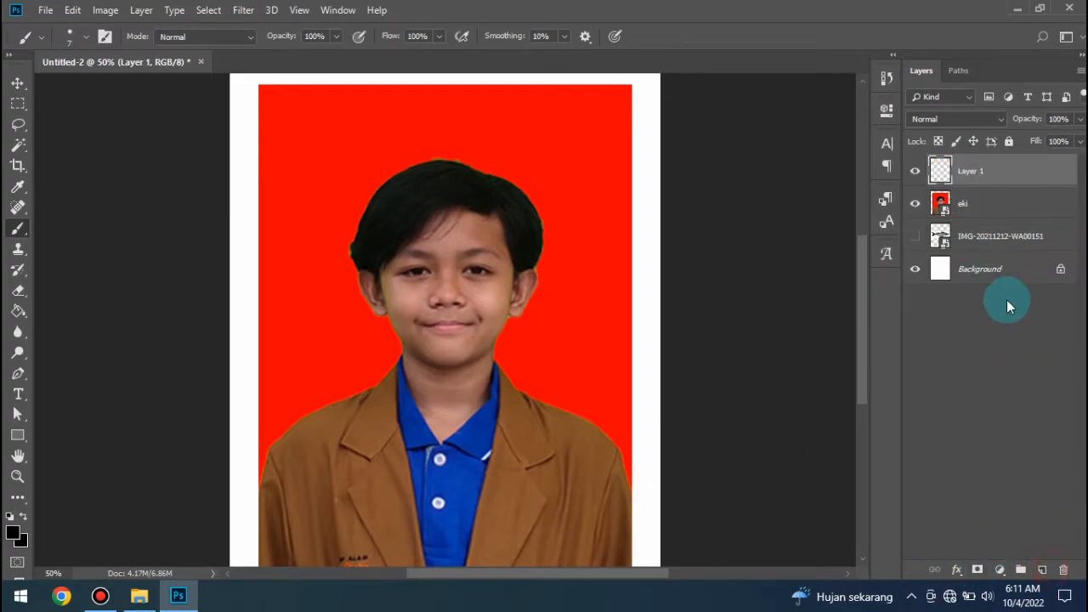
- Try several straight and freehand brush strokes over the red background beside and above the head, undoing each one
{"action": "left_click", "coordinate": [245, 253]}
{"action": "left_click", "coordinate": [363, 208], "text": "shift"}
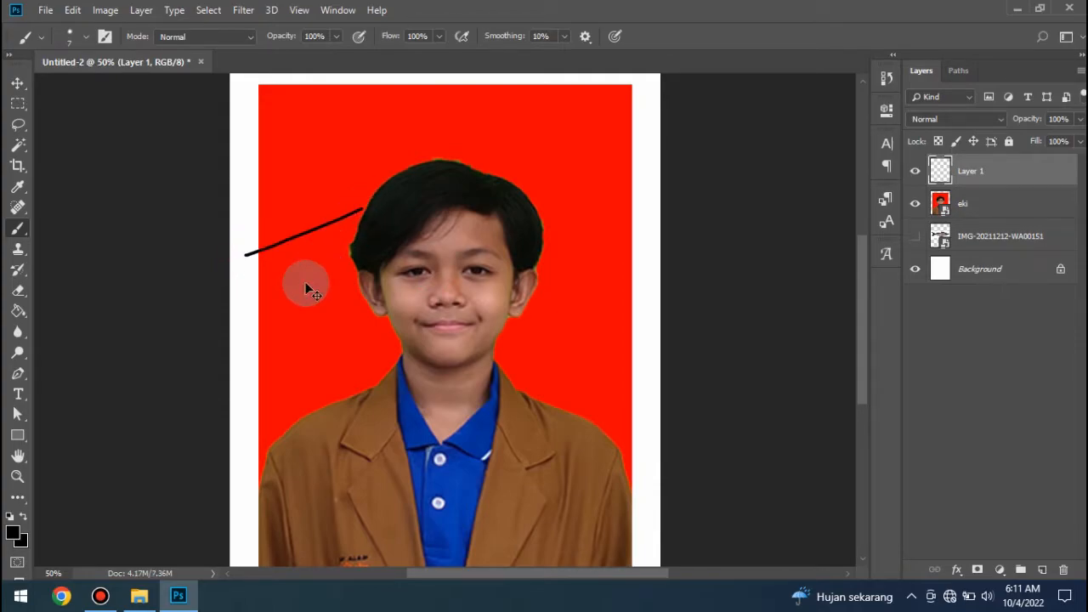
{"action": "key", "text": "ctrl+z"}
{"action": "left_click_drag", "start_coordinate": [267, 276], "coordinate": [344, 212]}
{"action": "key", "text": "ctrl+z"}
{"action": "mouse_move", "coordinate": [263, 239]}
{"action": "left_mouse_down"}
{"action": "mouse_move", "coordinate": [288, 215]}
{"action": "mouse_move", "coordinate": [371, 157]}
{"action": "left_mouse_up"}
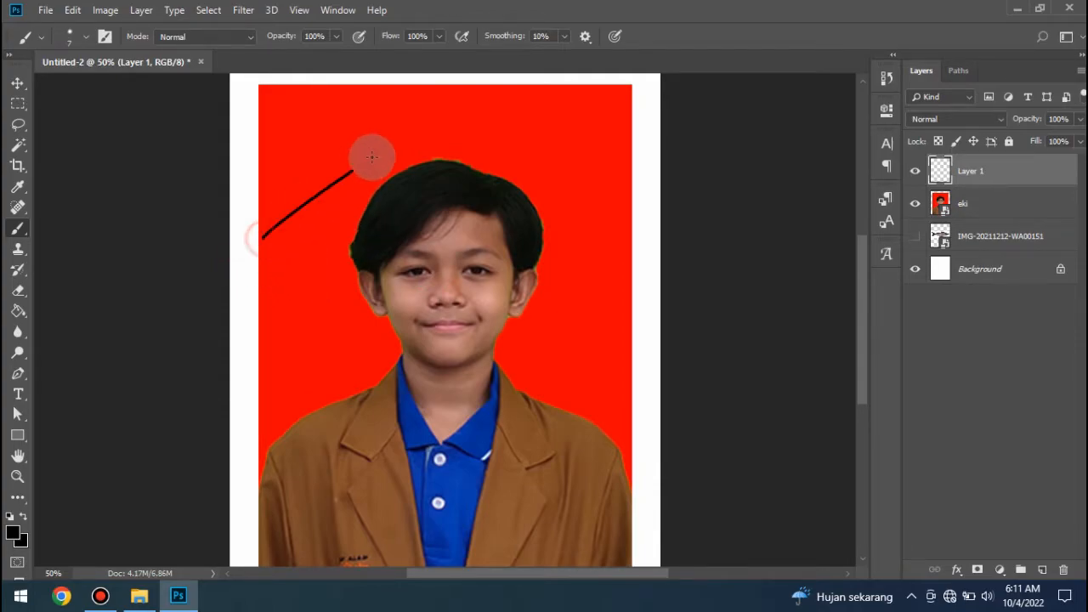
{"action": "left_click", "coordinate": [262, 174]}
{"action": "left_click", "coordinate": [486, 112], "text": "shift"}
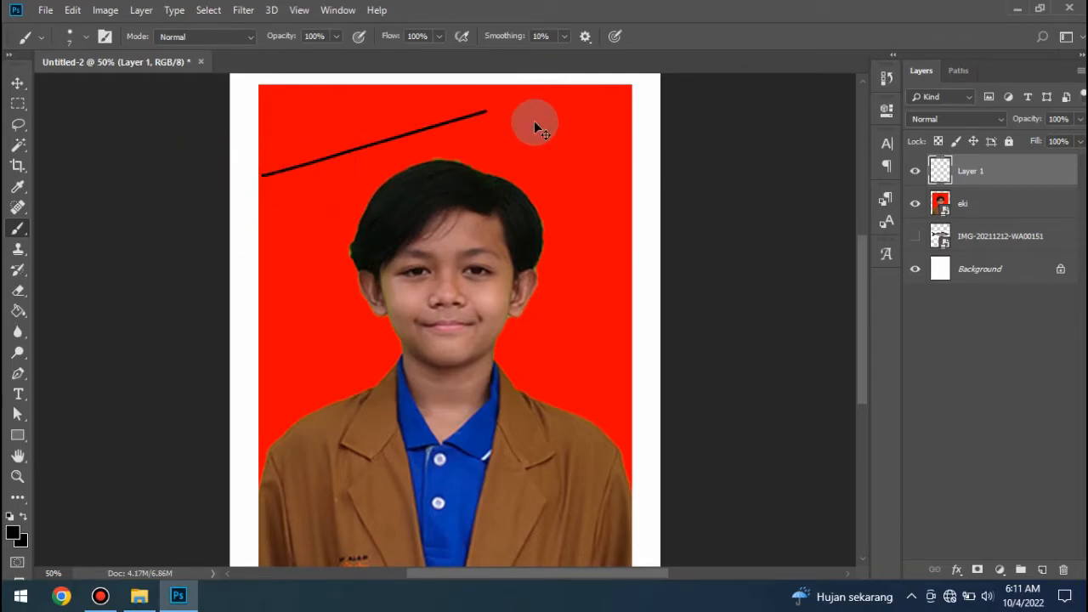
{"action": "key", "text": "ctrl+z"}
{"action": "left_click_drag", "start_coordinate": [294, 172], "coordinate": [448, 145]}
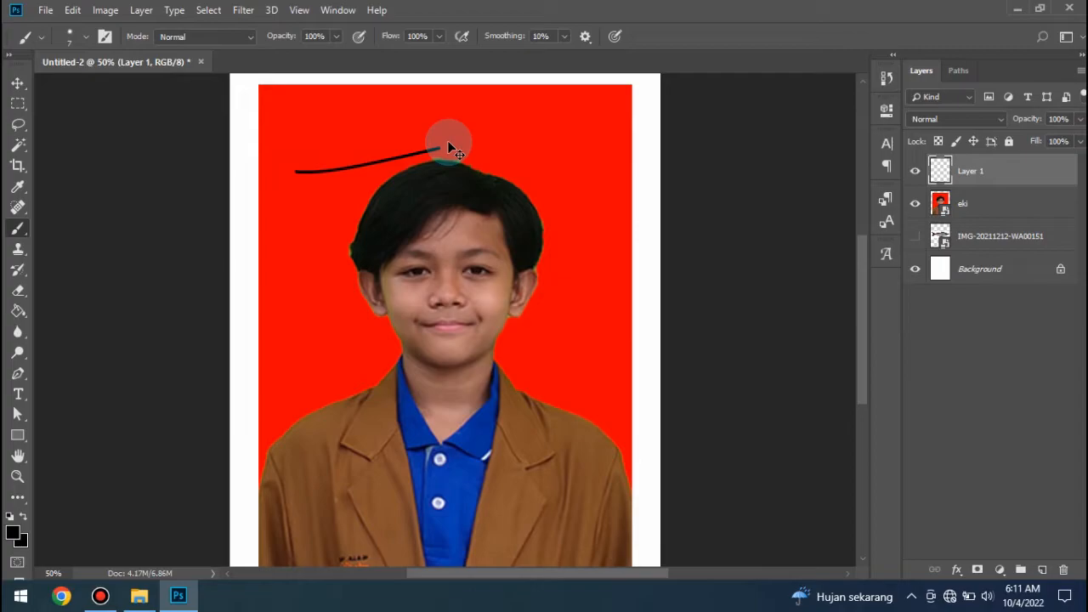
{"action": "key", "text": "ctrl+z"}
{"action": "left_click_drag", "start_coordinate": [300, 166], "coordinate": [415, 125]}
{"action": "key", "text": "ctrl+z"}
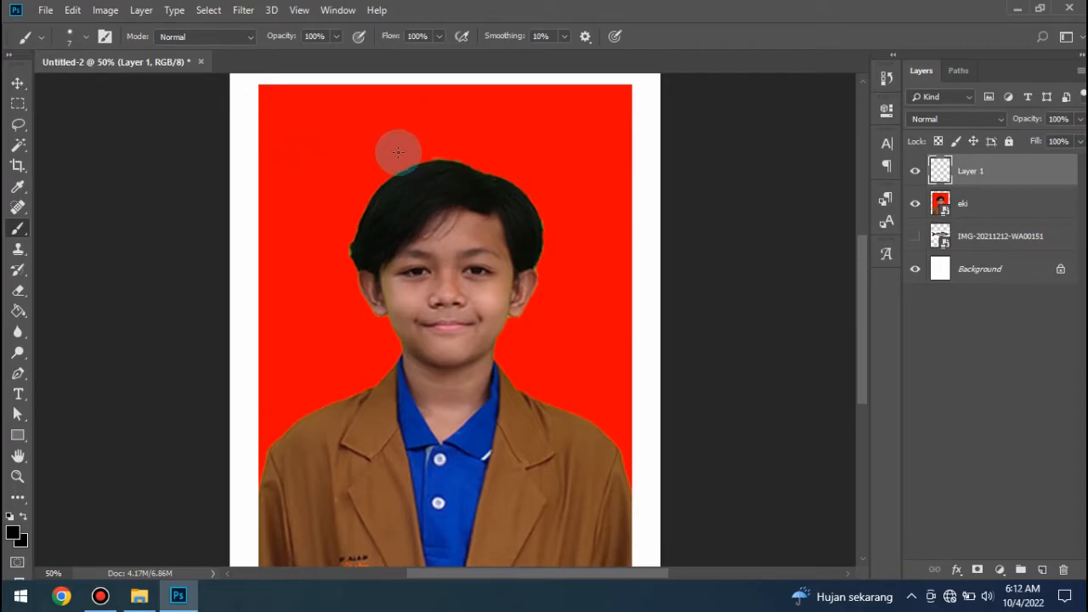
- Trace a Pen path along the hair's outer edge from above the left-hand ear up to the crown of the head
{"action": "left_click", "coordinate": [19, 374]}
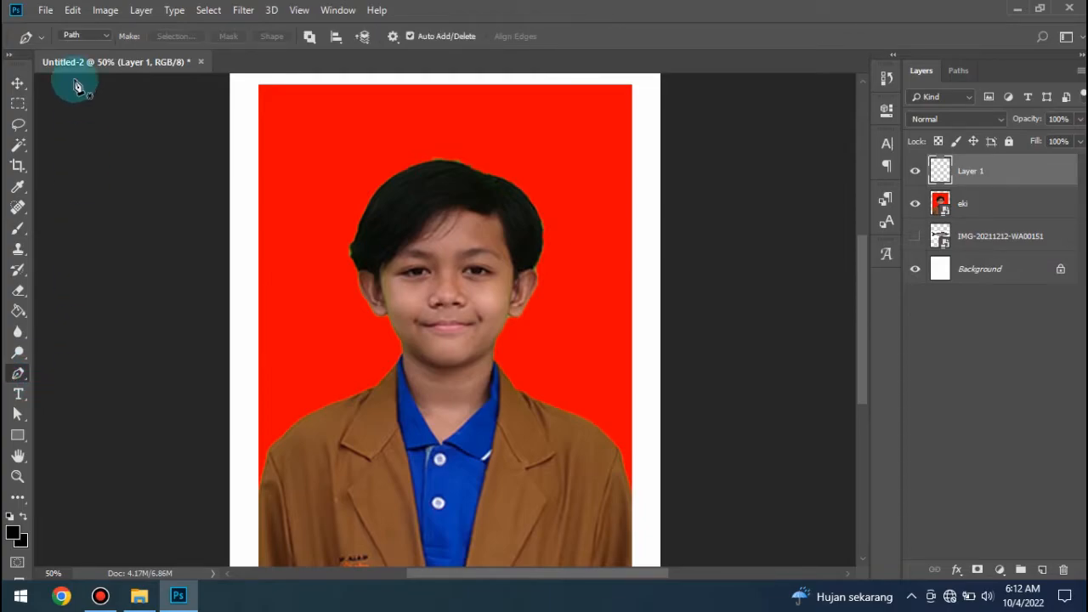
{"action": "left_click", "coordinate": [73, 36]}
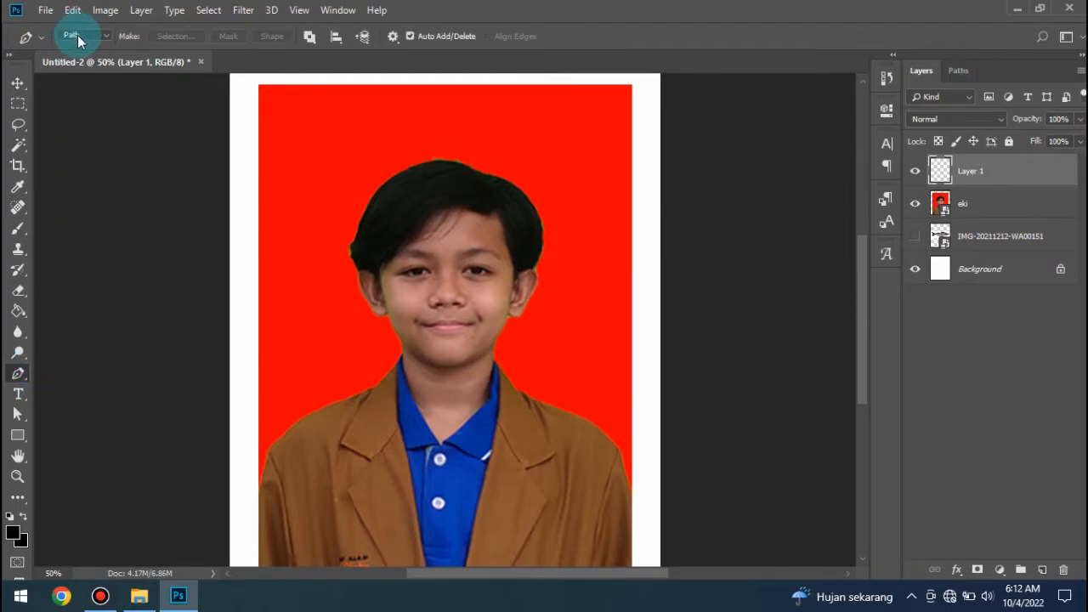
{"action": "left_click", "coordinate": [364, 265]}
{"action": "left_click", "coordinate": [362, 219]}
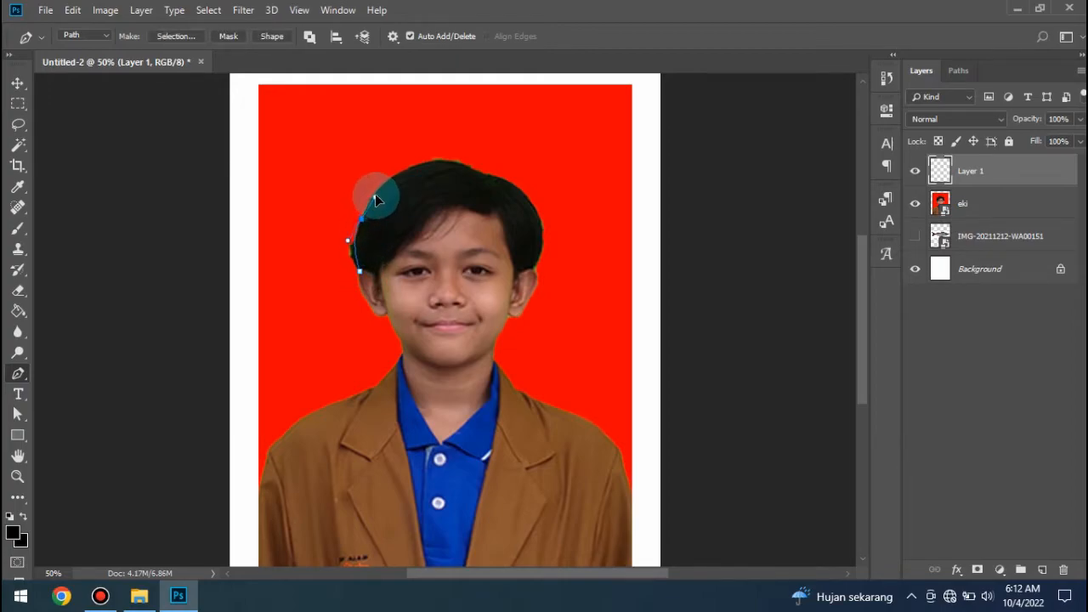
{"action": "left_click_drag", "start_coordinate": [374, 194], "coordinate": [374, 187]}
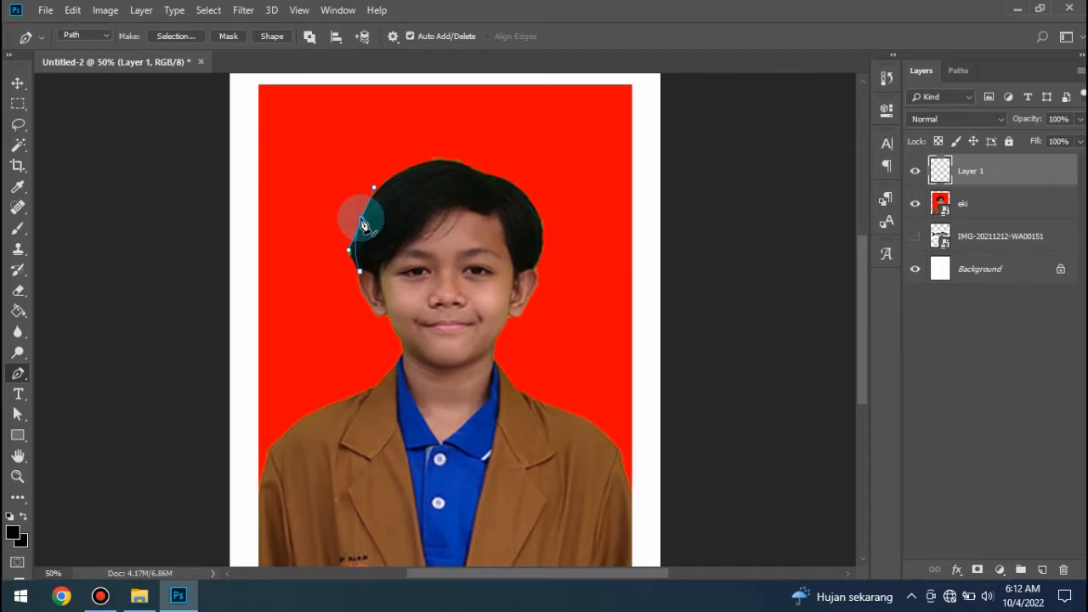
{"action": "left_click", "coordinate": [362, 222]}
{"action": "left_click_drag", "start_coordinate": [470, 167], "coordinate": [540, 193]}
{"action": "left_click", "coordinate": [469, 167]}
{"action": "left_click", "coordinate": [514, 192]}
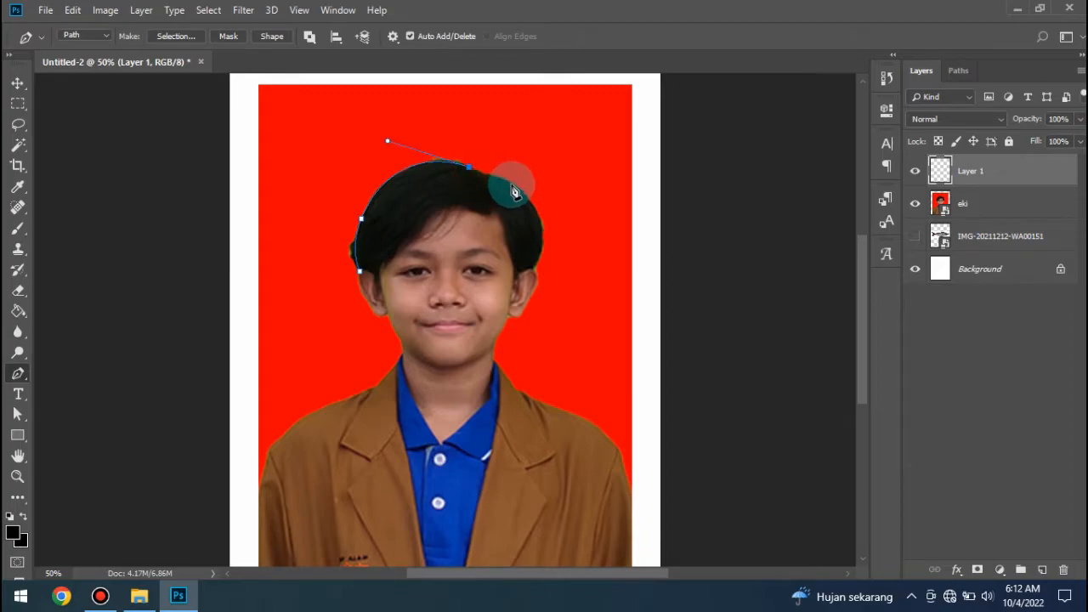
- Stroke the hair path on Layer 1 using the Brush as the stroke tool
{"action": "right_click", "coordinate": [469, 169]}
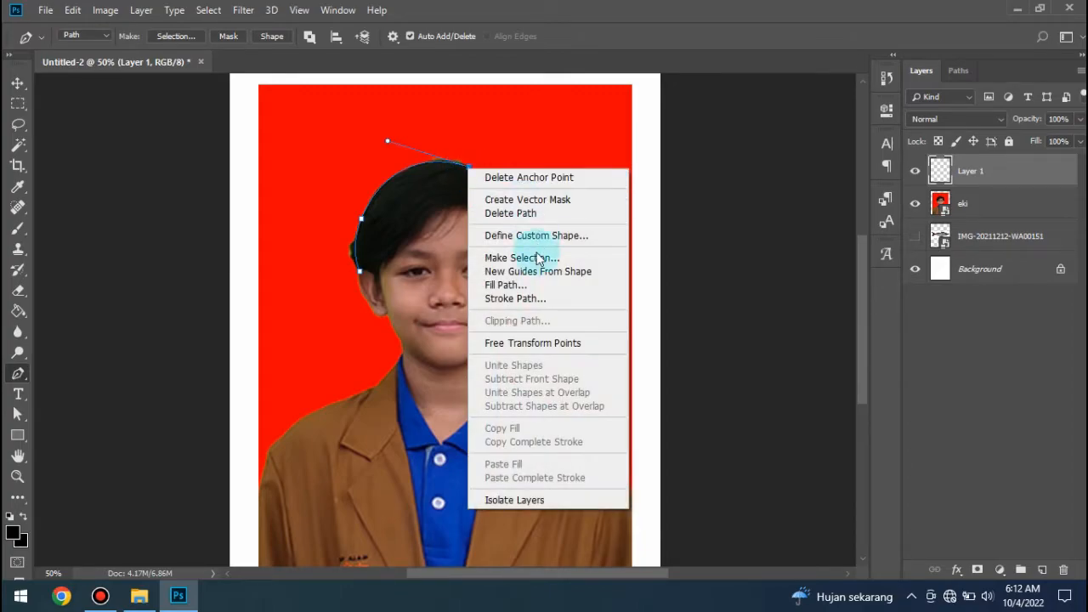
{"action": "left_click", "coordinate": [461, 170]}
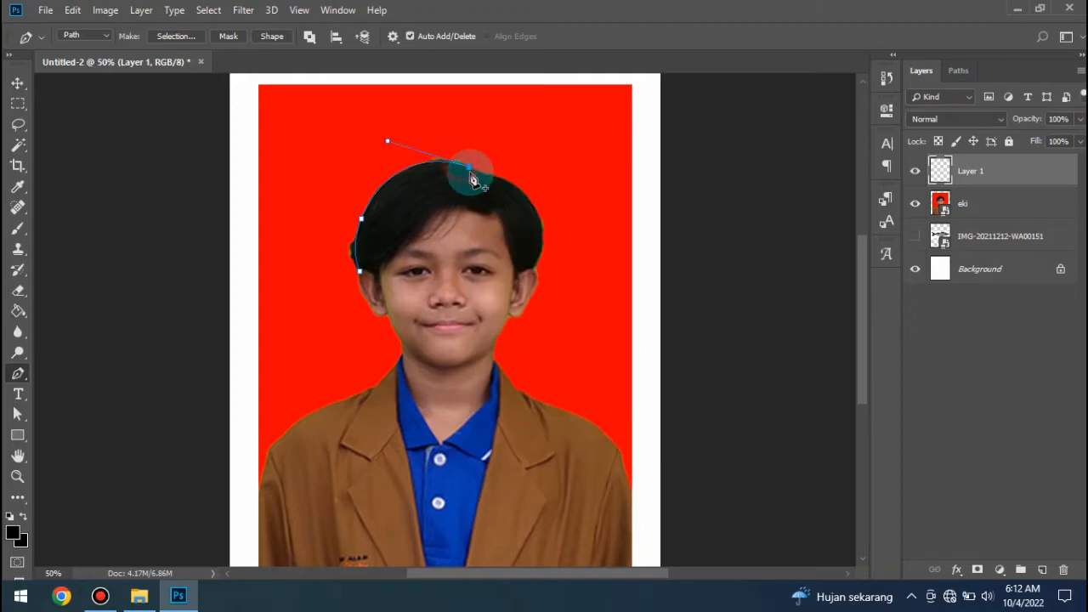
{"action": "right_click", "coordinate": [466, 171]}
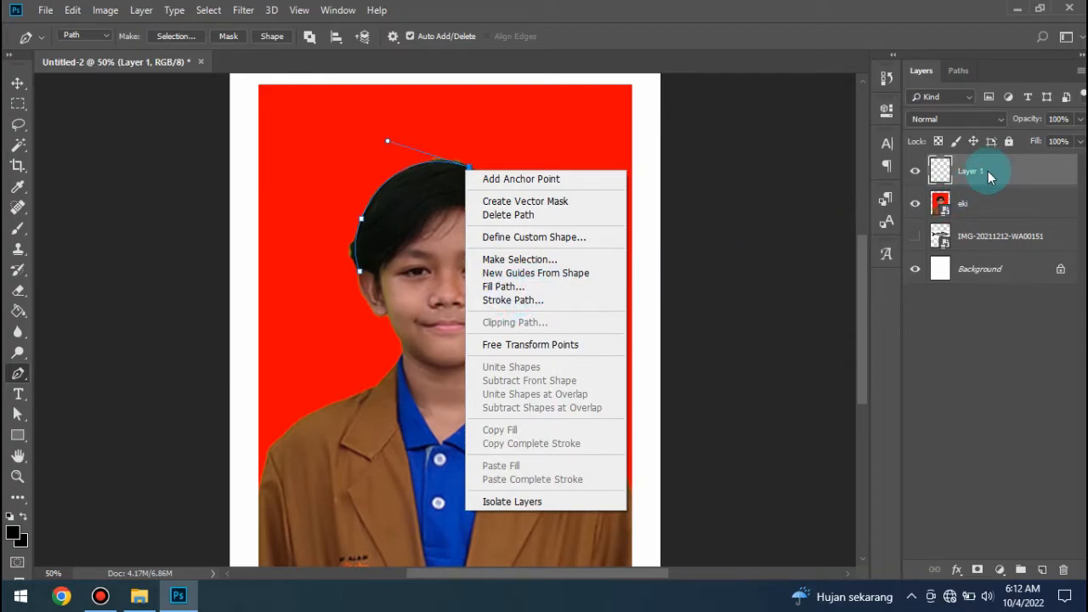
{"action": "left_click", "coordinate": [505, 298]}
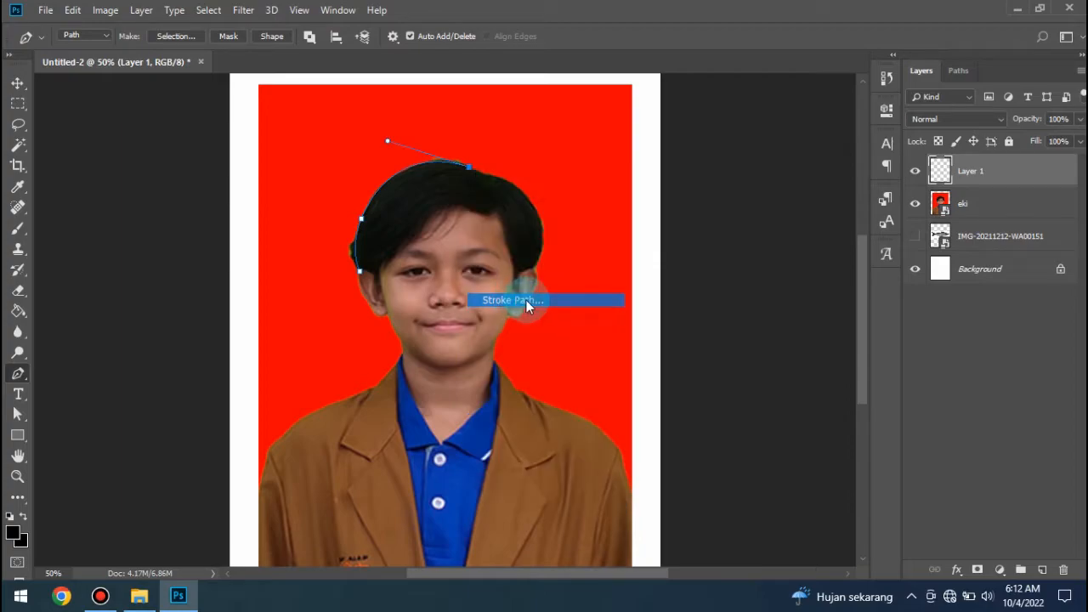
{"action": "left_click", "coordinate": [467, 173]}
{"action": "scroll", "coordinate": [472, 187], "scroll_direction": "up", "scroll_amount": 2}
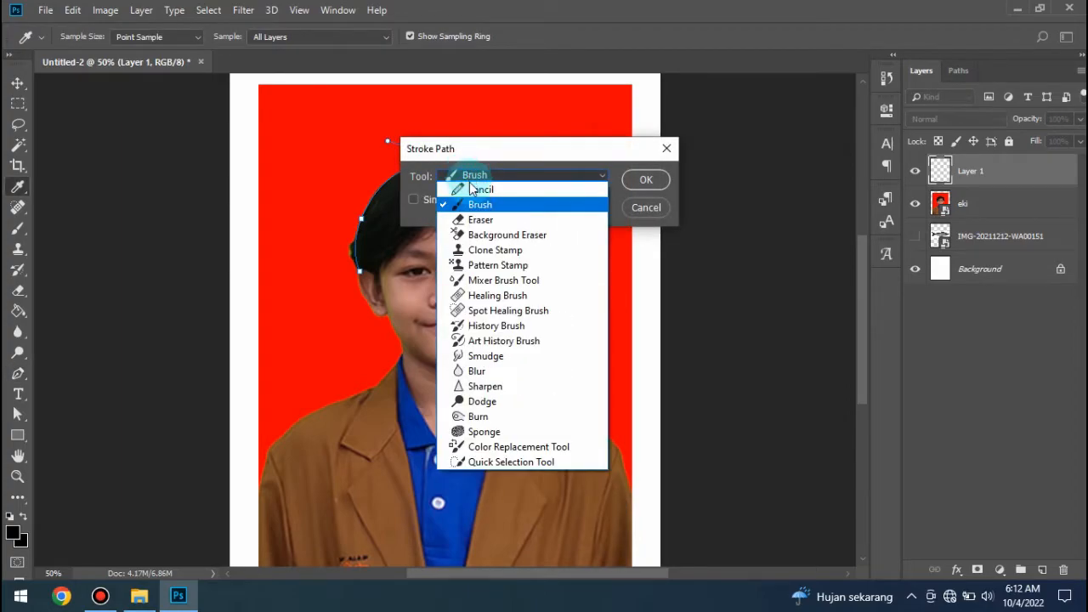
{"action": "left_click", "coordinate": [472, 194]}
{"action": "left_click", "coordinate": [476, 176]}
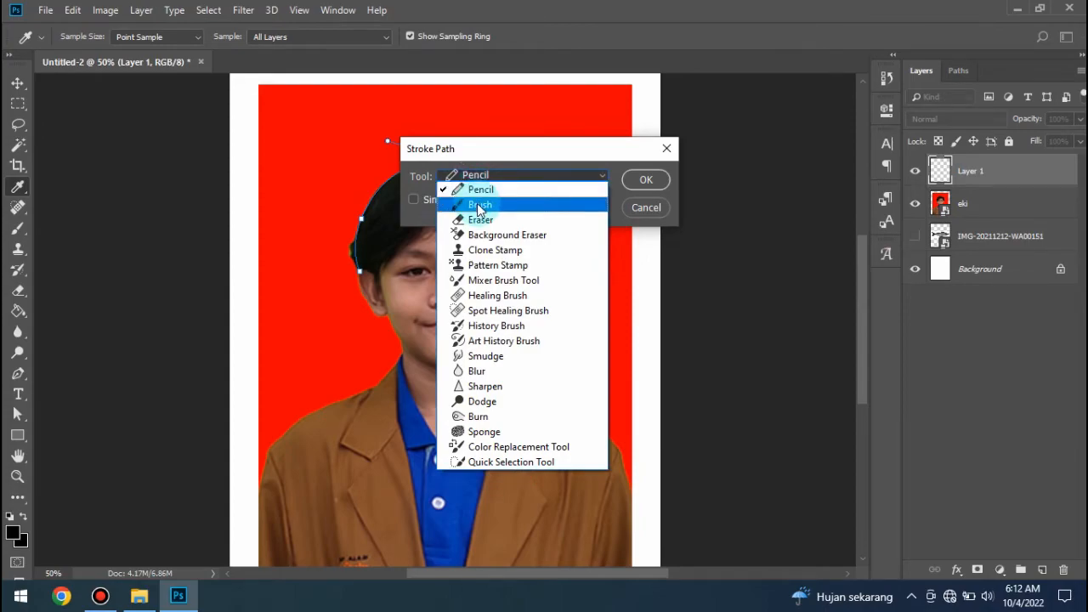
{"action": "left_click", "coordinate": [478, 205]}
{"action": "left_click", "coordinate": [646, 180]}
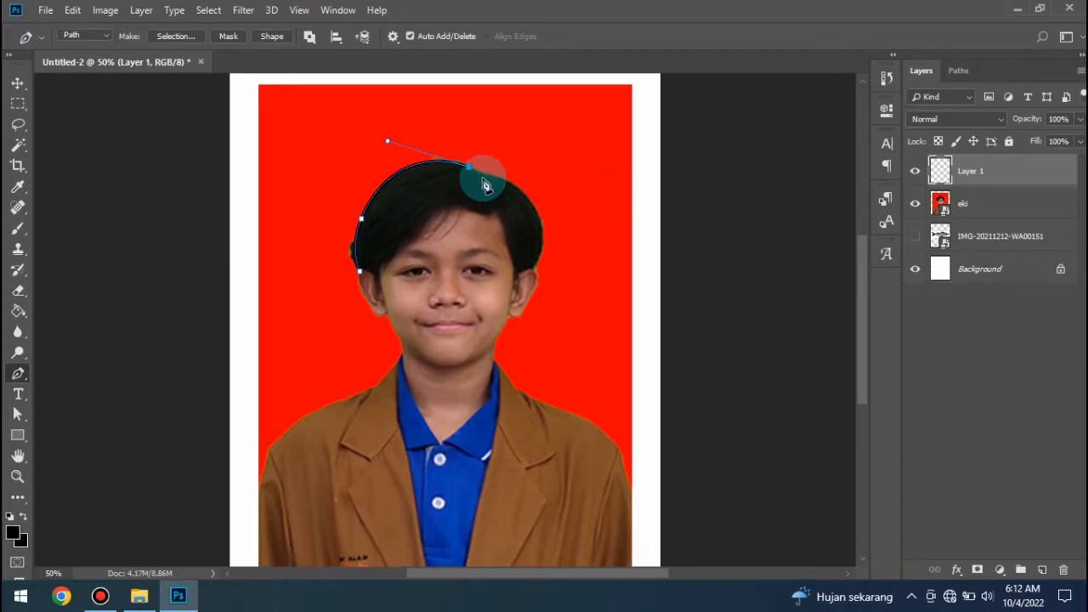
- Dismiss the stroked path and briefly hide the portrait photo layer to check the line on its own
{"action": "key", "text": "Return"}
{"action": "left_click", "coordinate": [914, 208]}
{"action": "left_click", "coordinate": [915, 208]}
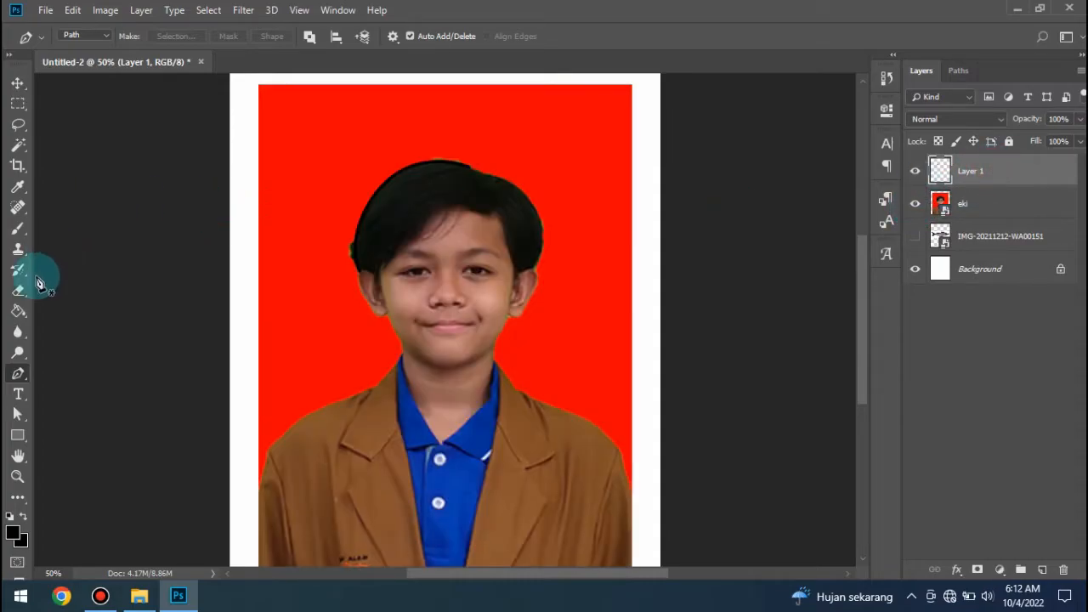
- Start a Pen path at the end of the stroked line and trace the hair's right-hand outer edge down to the sideburn's inner corner
{"action": "left_click", "coordinate": [470, 168]}
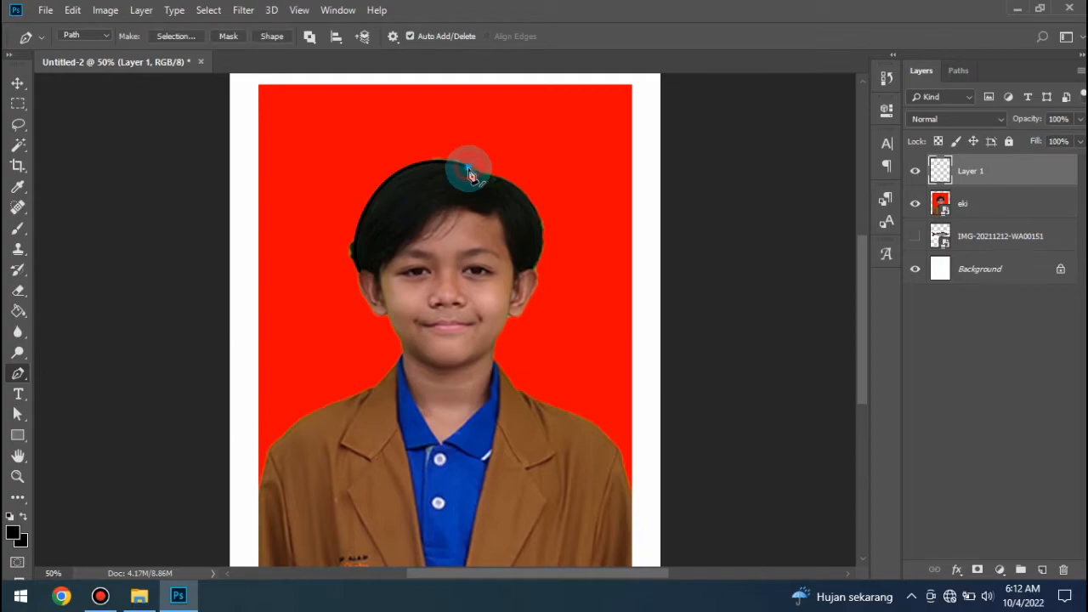
{"action": "left_click", "coordinate": [508, 187]}
{"action": "left_click_drag", "start_coordinate": [504, 181], "coordinate": [518, 184]}
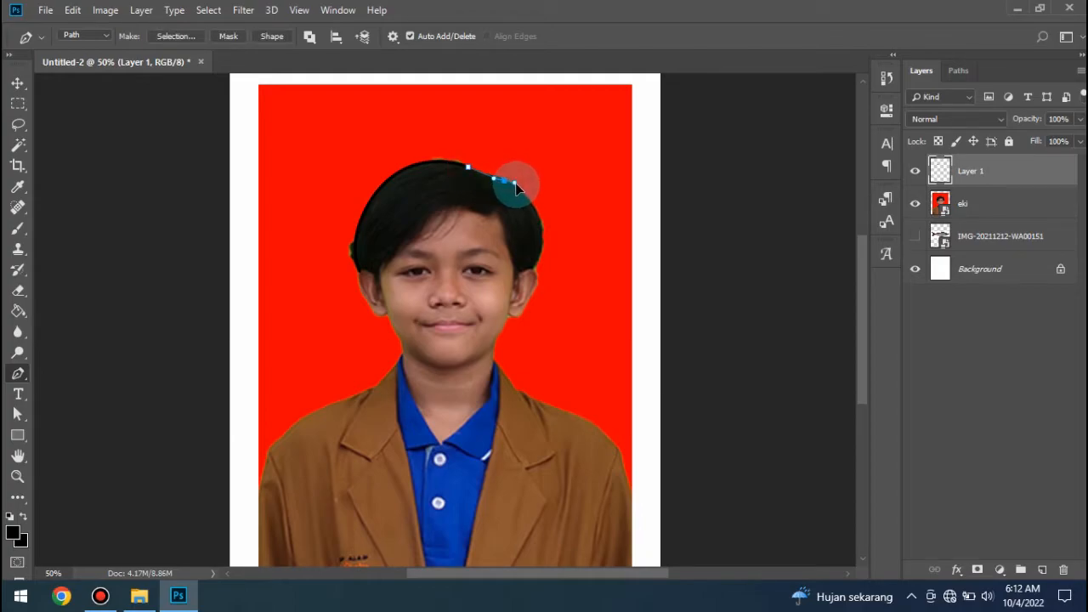
{"action": "left_click_drag", "start_coordinate": [533, 274], "coordinate": [503, 331]}
{"action": "left_click", "coordinate": [532, 270], "text": "alt"}
{"action": "left_click", "coordinate": [515, 282]}
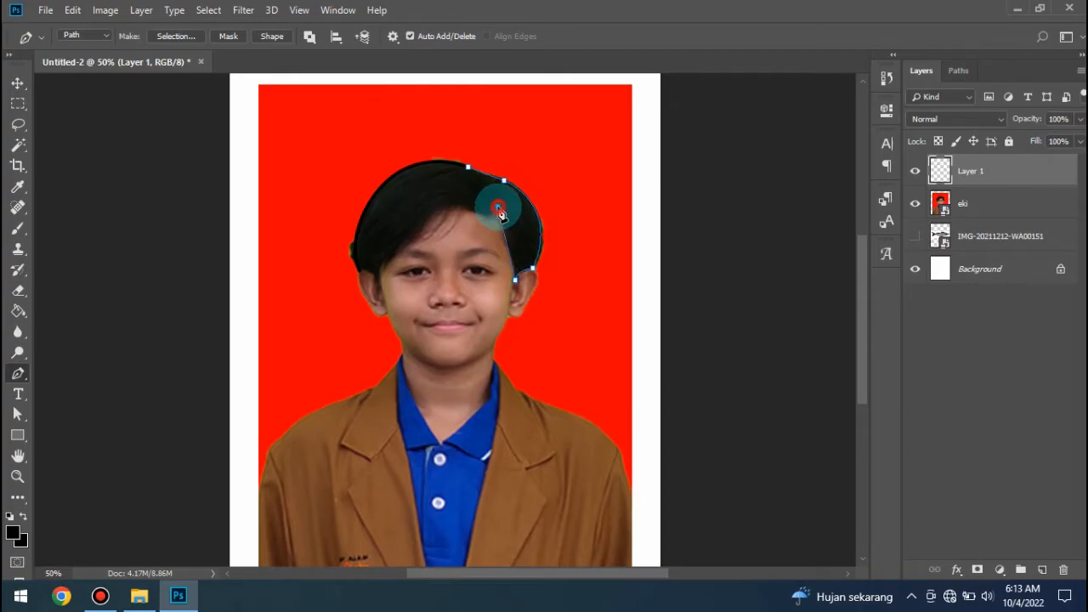
- Continue the Pen path along the forehead hairline and fringe, ending at the left-hand sideburn beside the ear
{"action": "left_click_drag", "start_coordinate": [497, 207], "coordinate": [451, 204]}
{"action": "left_click", "coordinate": [497, 207], "text": "alt"}
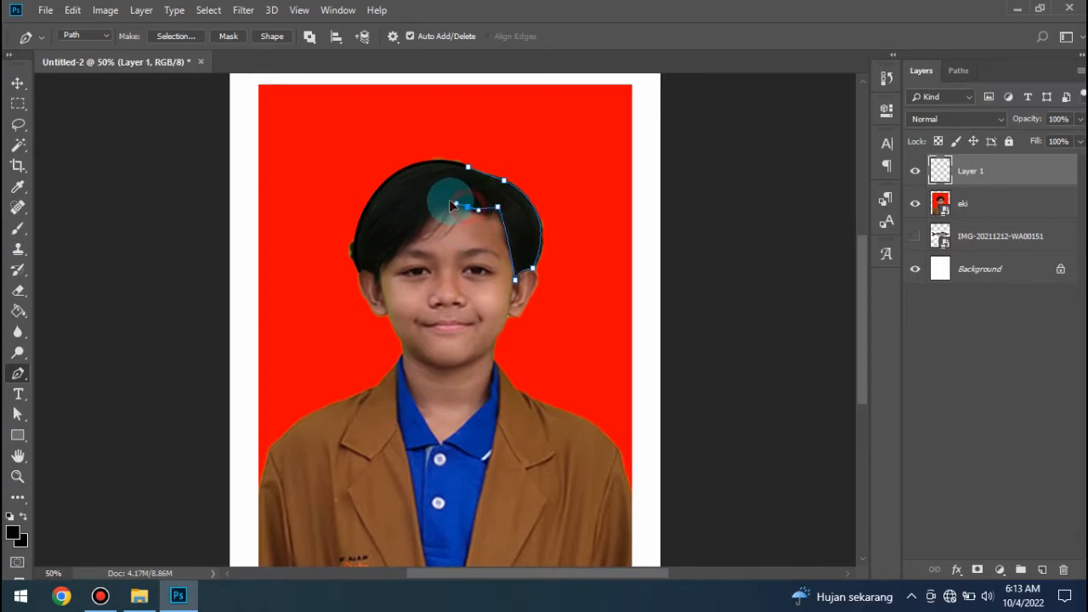
{"action": "left_click", "coordinate": [467, 207], "text": "alt"}
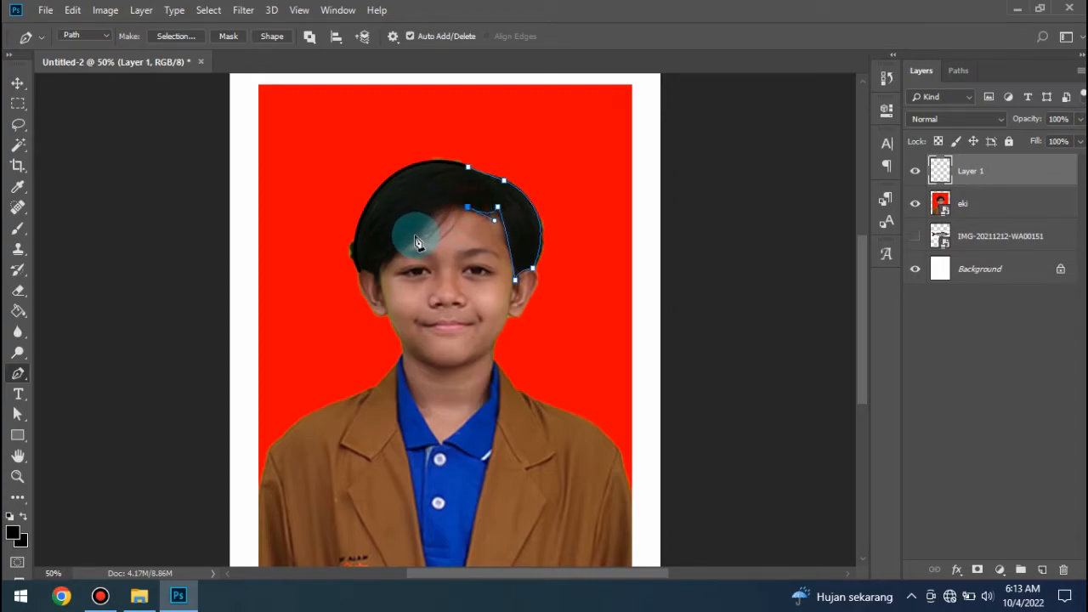
{"action": "left_click_drag", "start_coordinate": [422, 226], "coordinate": [412, 256]}
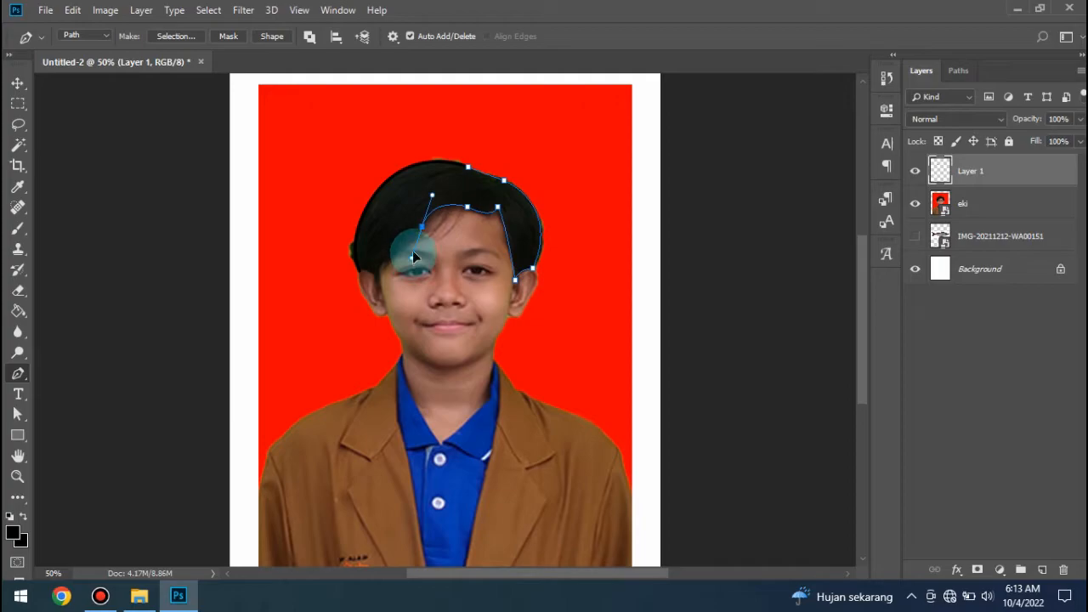
{"action": "left_click", "coordinate": [423, 226], "text": "alt"}
{"action": "left_click_drag", "start_coordinate": [376, 278], "coordinate": [376, 296]}
{"action": "left_click", "coordinate": [376, 278], "text": "alt"}
{"action": "left_click_drag", "start_coordinate": [361, 279], "coordinate": [349, 277]}
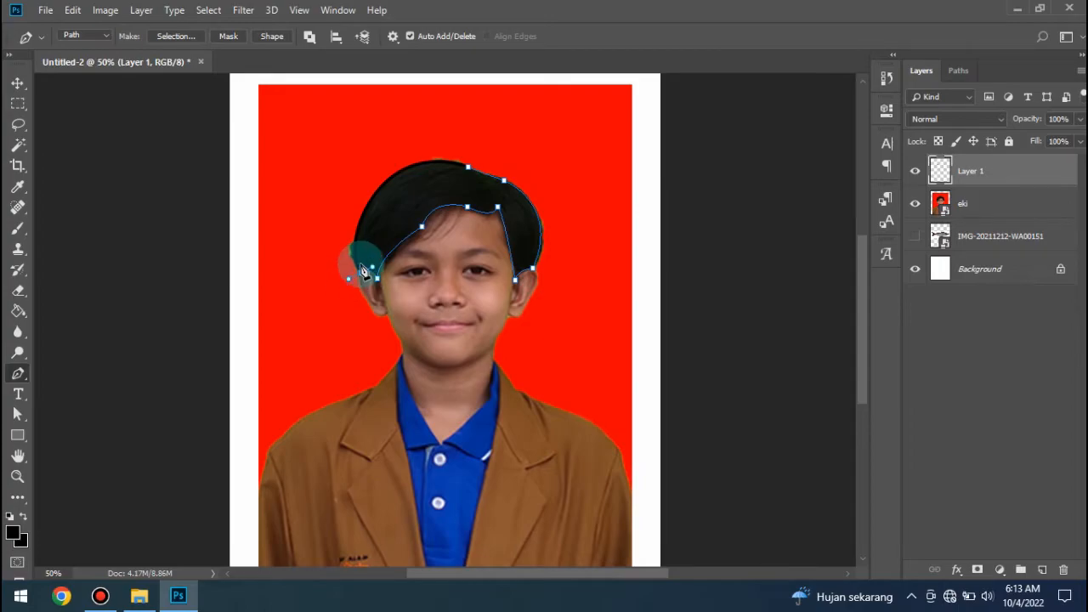
- Stroke the hairline path with the Brush, dismiss the path, and briefly hide the portrait photo layer to check the line art
{"action": "right_click", "coordinate": [372, 257]}
{"action": "left_click", "coordinate": [429, 368]}
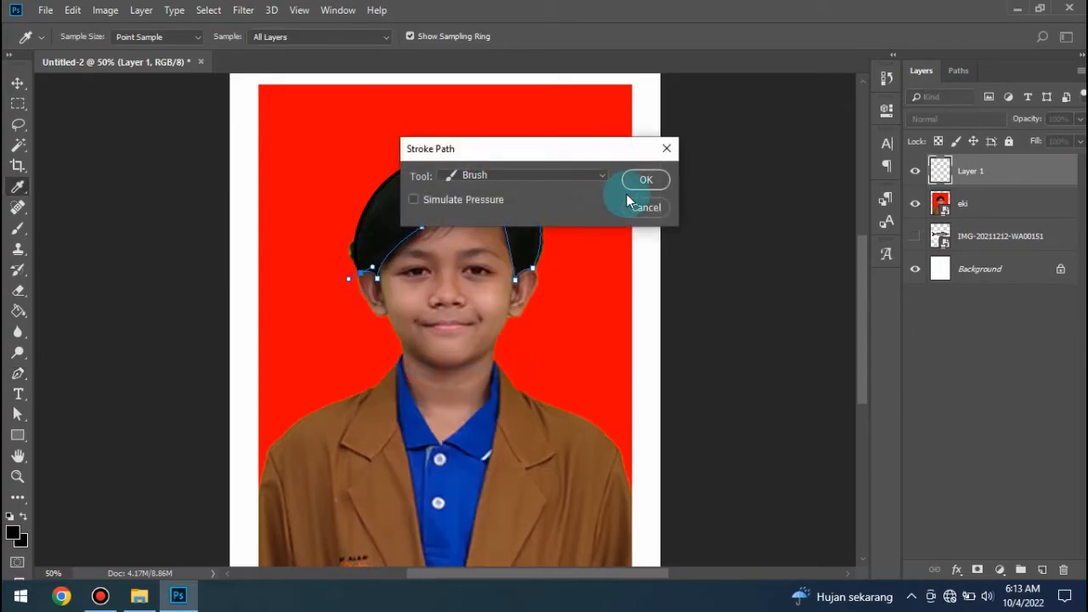
{"action": "left_click", "coordinate": [642, 178]}
{"action": "key", "text": "Return"}
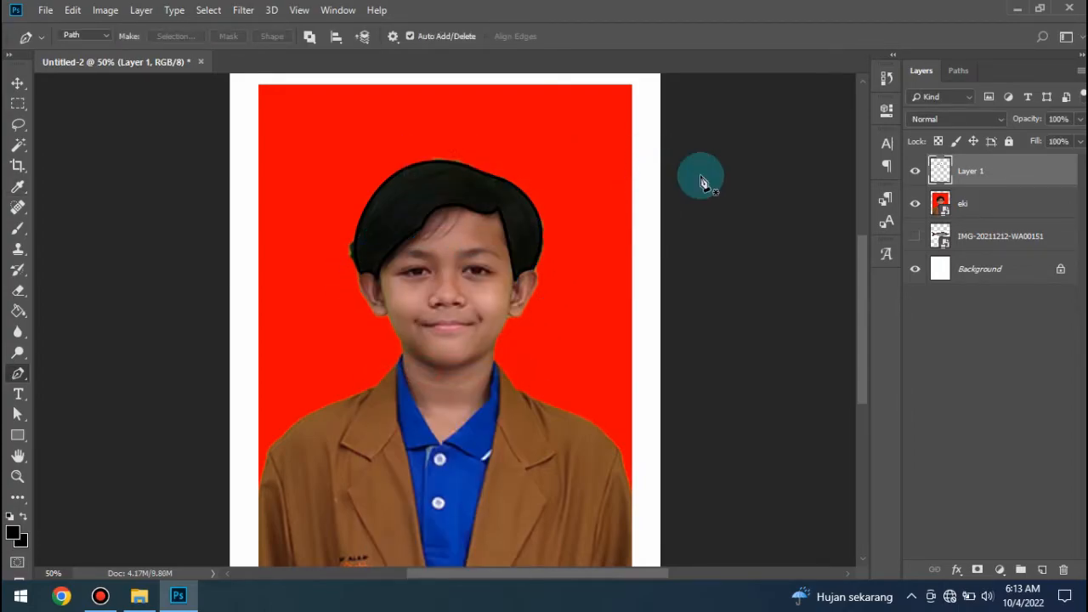
{"action": "left_click", "coordinate": [916, 205]}
{"action": "left_click", "coordinate": [917, 205]}
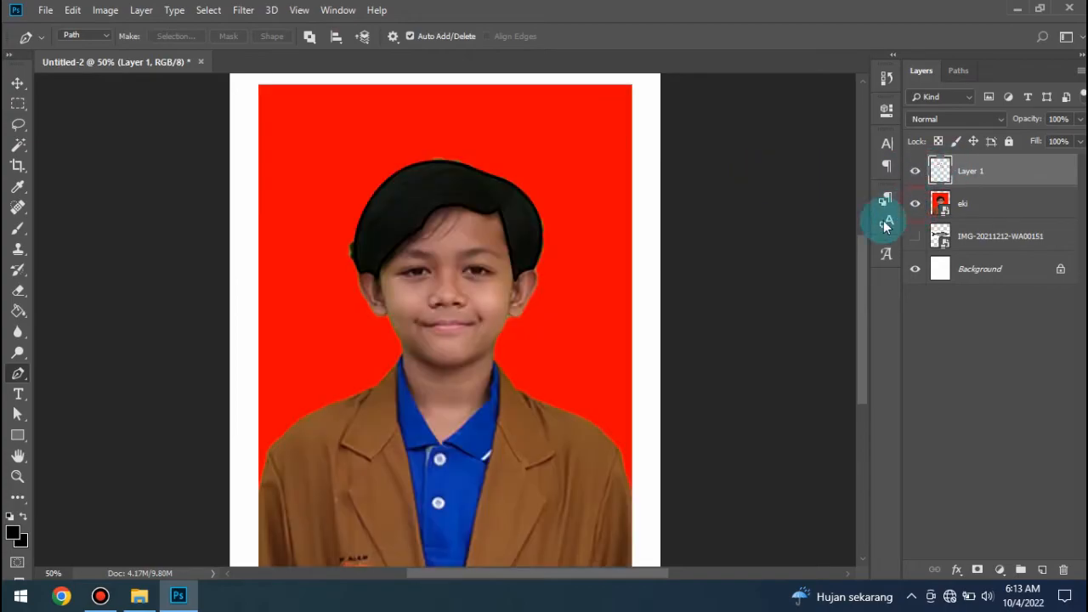
- Trace a Pen path from the top of the left-hand ear around its lobe and down the jaw to the chin
{"action": "left_click", "coordinate": [360, 274]}
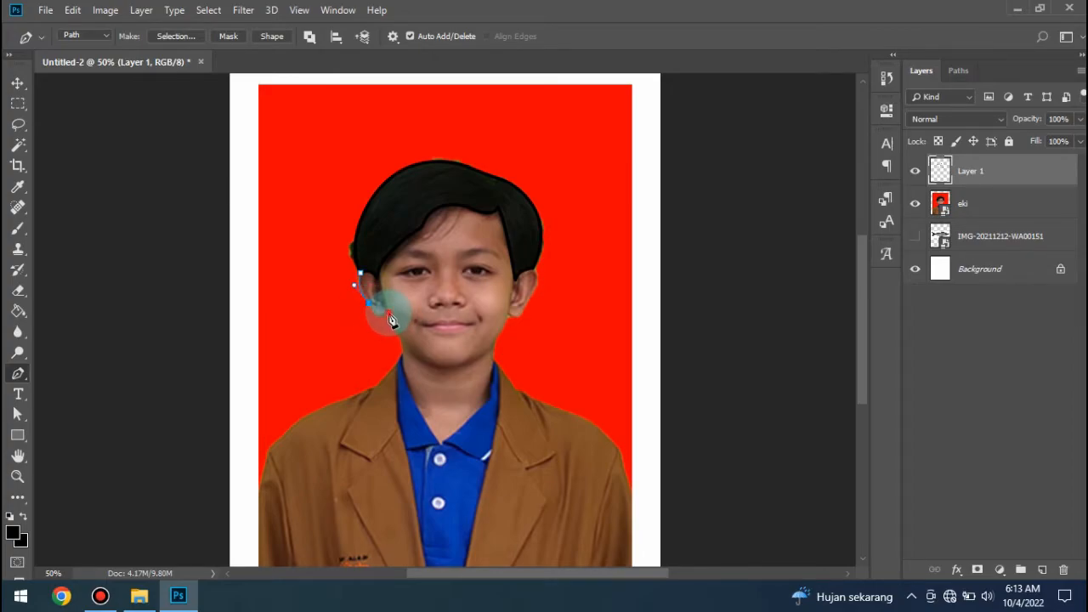
{"action": "left_click_drag", "start_coordinate": [395, 303], "coordinate": [398, 301]}
{"action": "left_click", "coordinate": [388, 313], "text": "alt"}
{"action": "left_click_drag", "start_coordinate": [448, 363], "coordinate": [508, 345]}
{"action": "left_click", "coordinate": [427, 359], "text": "alt"}
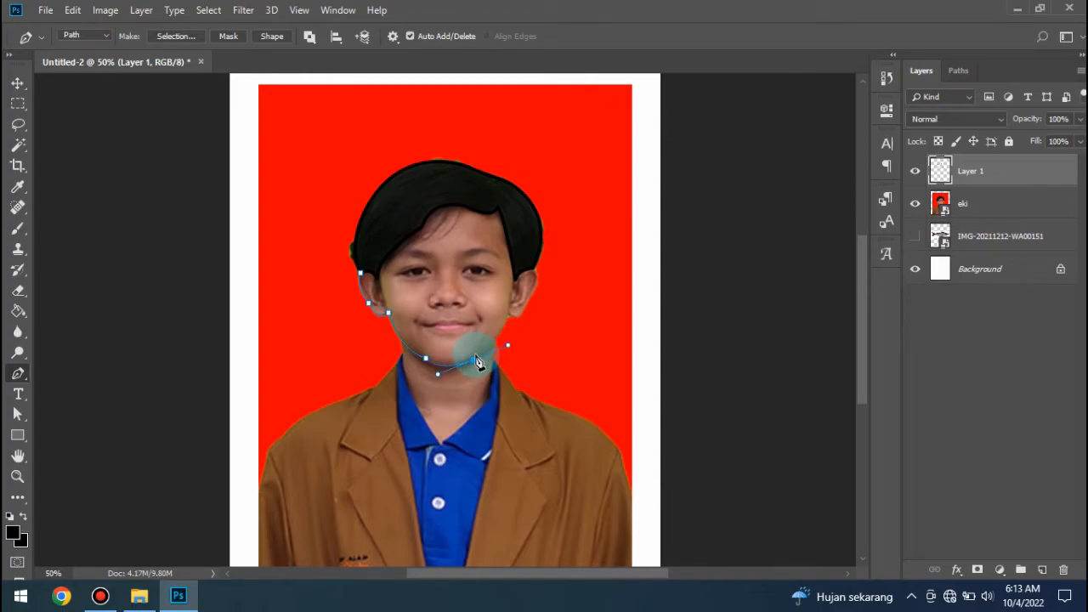
{"action": "left_click", "coordinate": [474, 360], "text": "alt"}
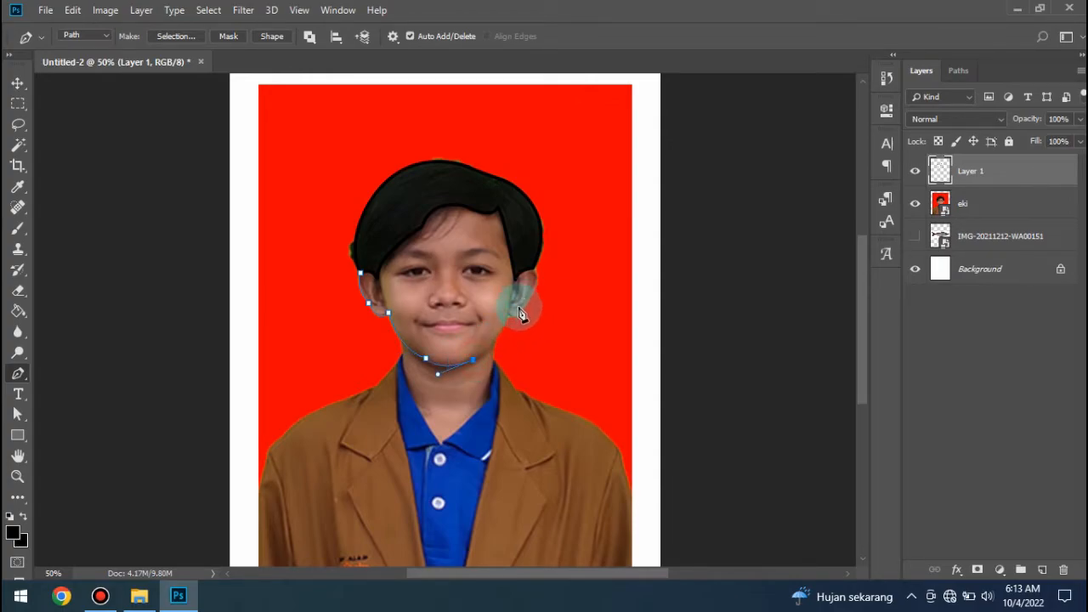
- Continue the face path up the right-hand jaw and around the right-hand ear to the sideburn
{"action": "left_click_drag", "start_coordinate": [508, 312], "coordinate": [510, 297]}
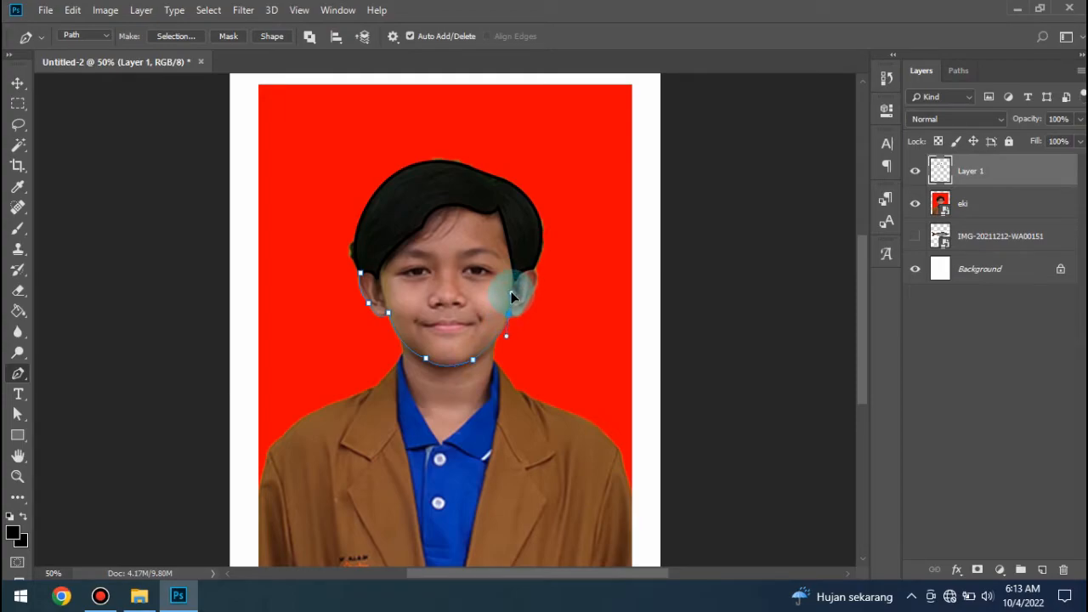
{"action": "left_click", "coordinate": [509, 315], "text": "alt"}
{"action": "left_click_drag", "start_coordinate": [530, 293], "coordinate": [530, 292]}
{"action": "left_click", "coordinate": [525, 307], "text": "alt"}
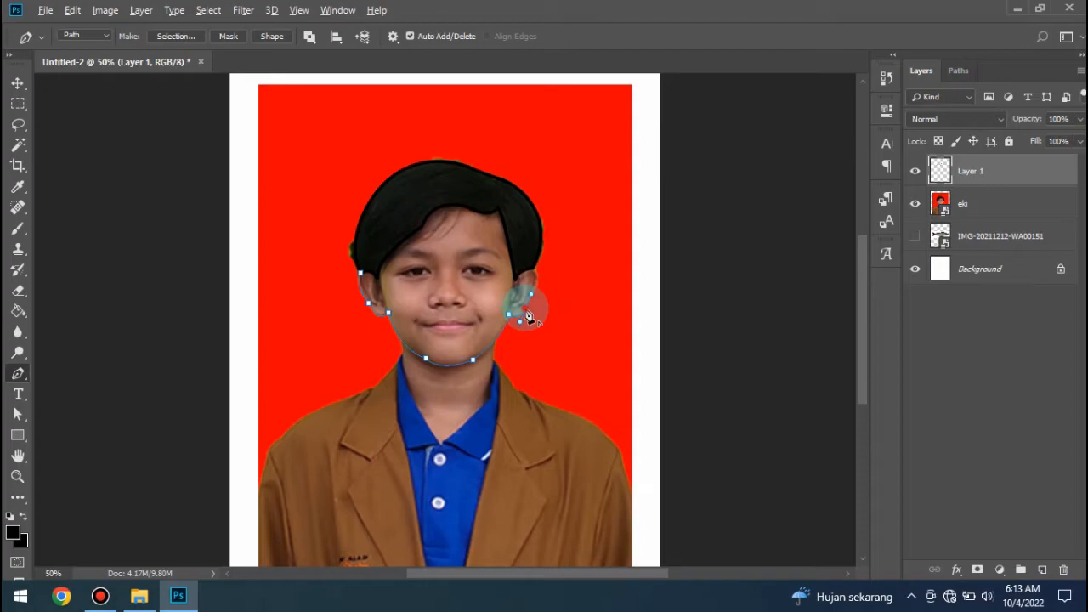
{"action": "left_click_drag", "start_coordinate": [522, 261], "coordinate": [516, 267]}
- Stroke the ears-and-jaw path with the Brush, dismiss the path, and briefly hide the portrait photo layer to check the outline
{"action": "right_click", "coordinate": [518, 264]}
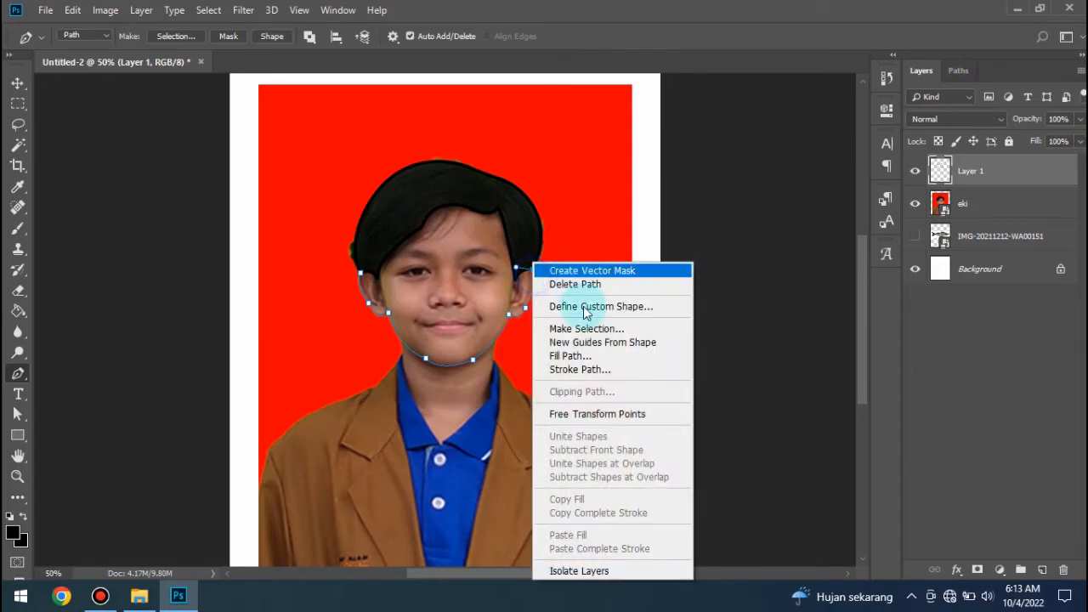
{"action": "left_click", "coordinate": [585, 368]}
{"action": "left_click", "coordinate": [639, 178]}
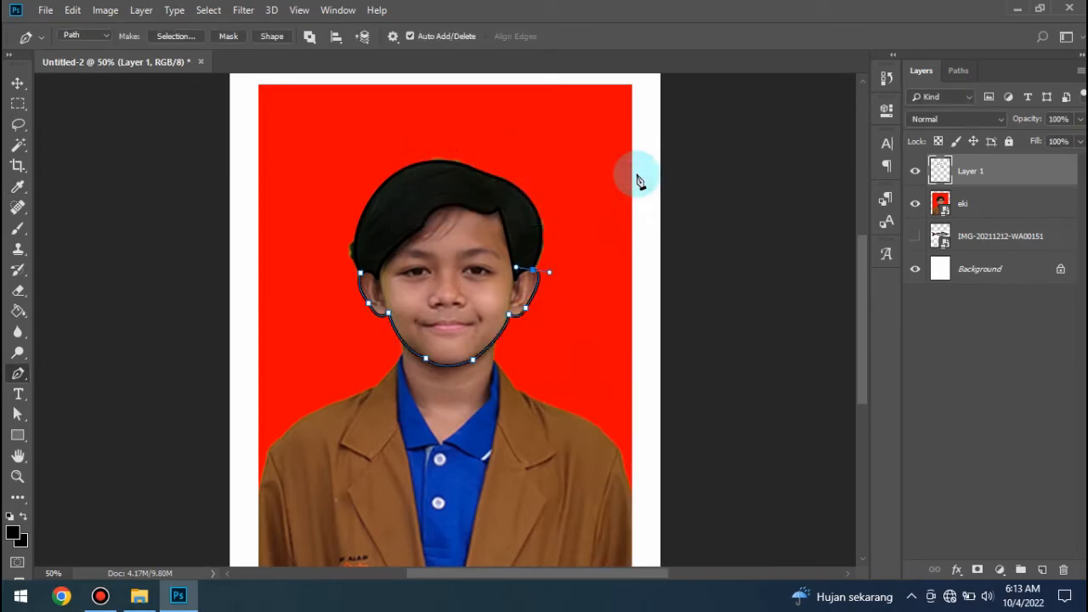
{"action": "key", "text": "Return"}
{"action": "left_click", "coordinate": [916, 204]}
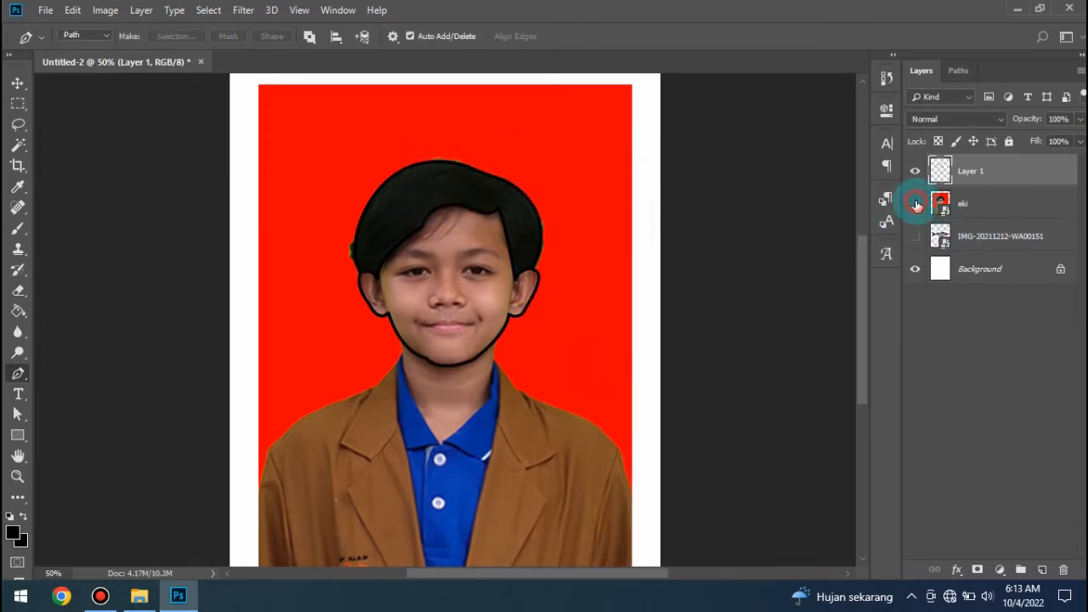
{"action": "left_click", "coordinate": [916, 203]}
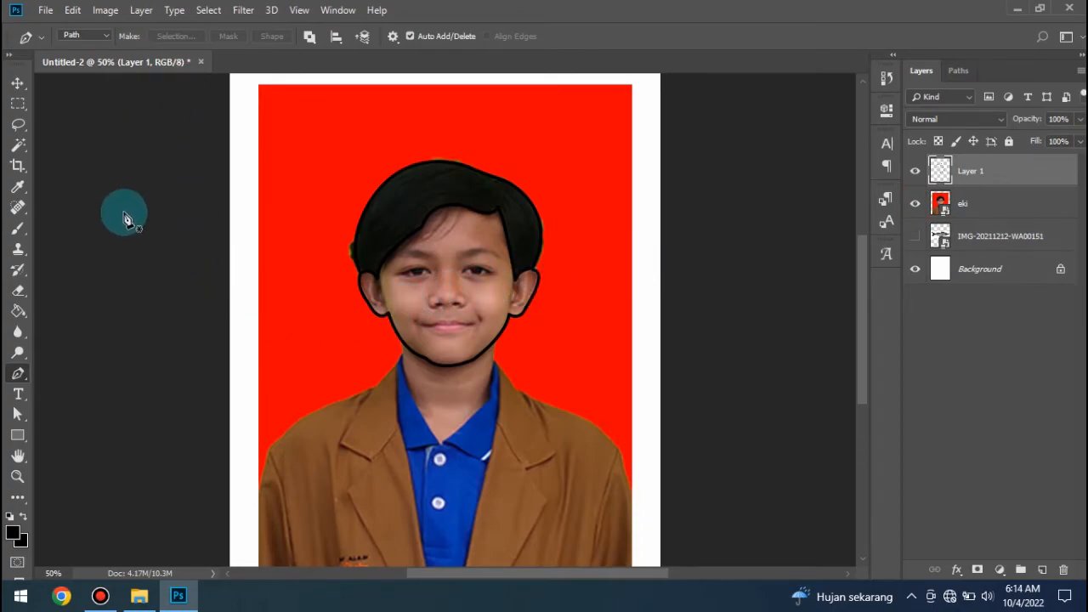
- Set the brush size to 3 px for the facial details and return to the Pen tool
{"action": "left_click", "coordinate": [18, 228]}
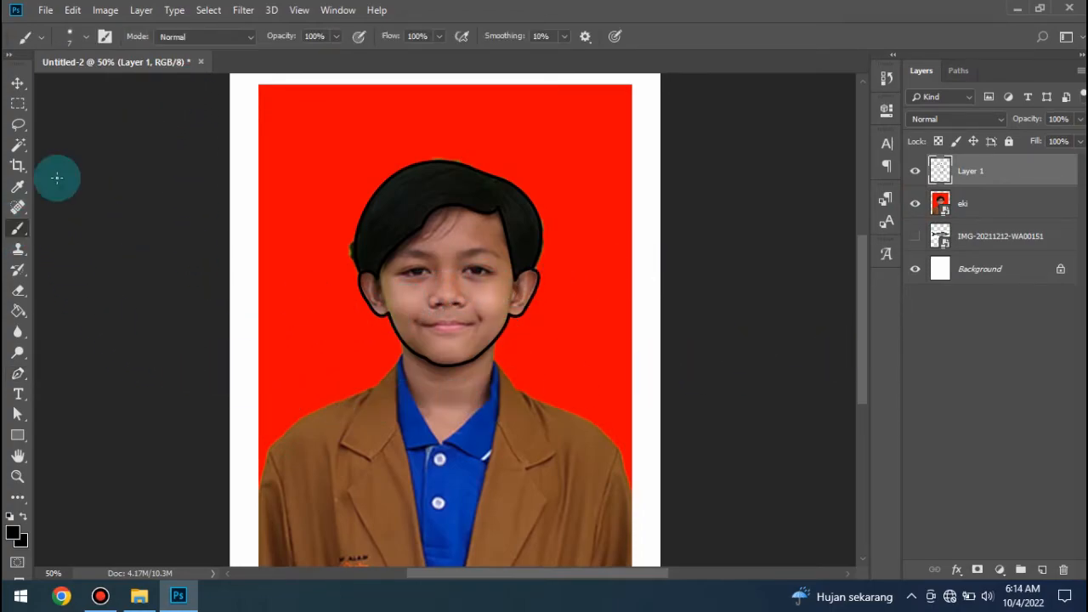
{"action": "left_click", "coordinate": [84, 37]}
{"action": "left_click", "coordinate": [162, 68]}
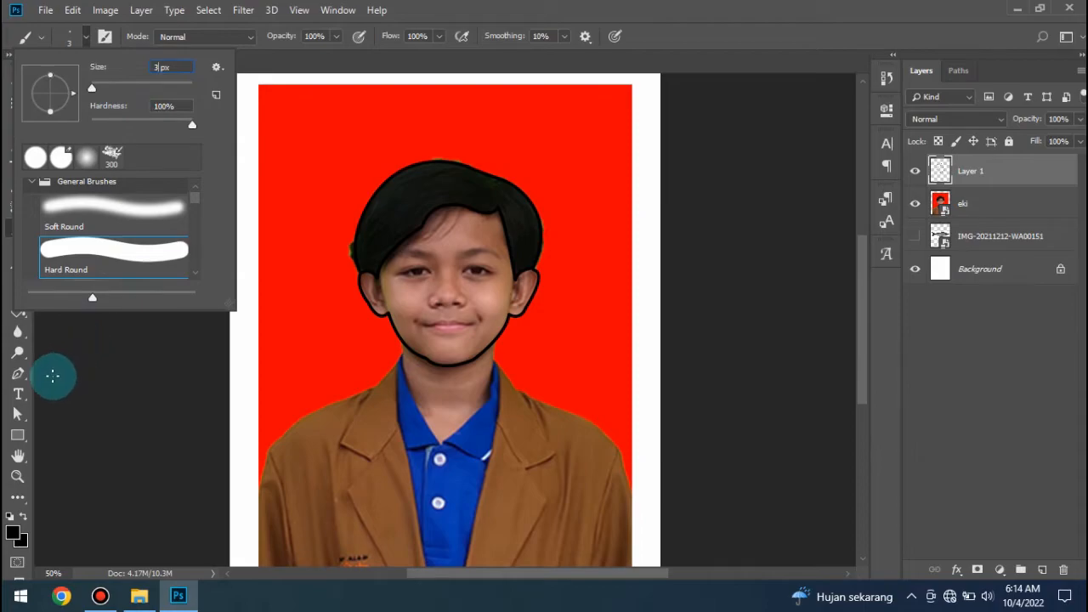
{"action": "left_click", "coordinate": [19, 375]}
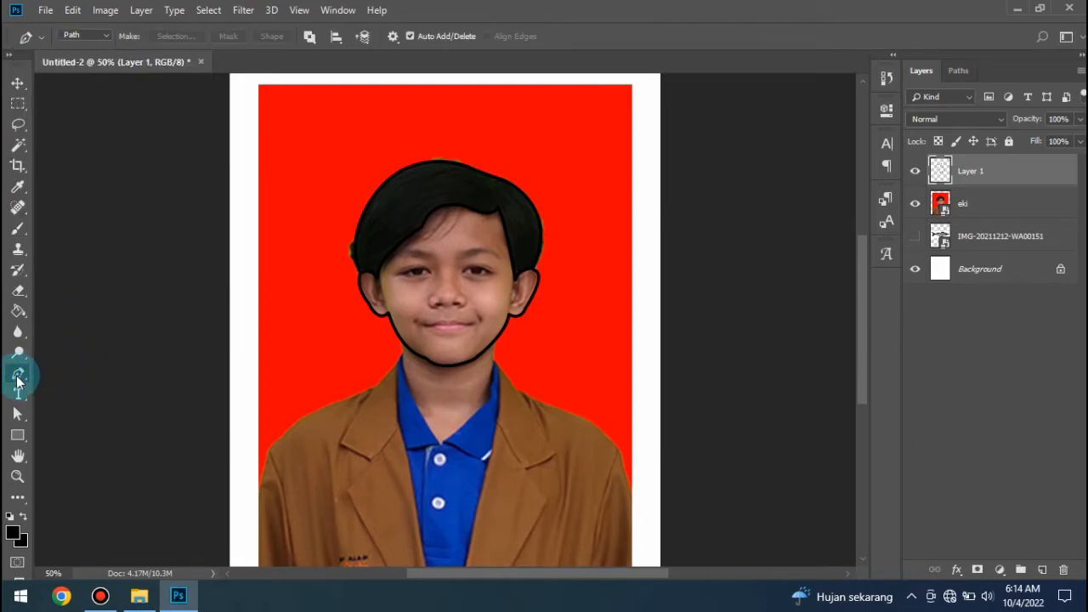
- Trace a curved Pen path from the left-hand eyebrow down the side of the nose and stroke it with the Brush
{"action": "left_click", "coordinate": [485, 255]}
{"action": "key", "text": "ctrl+plus"}
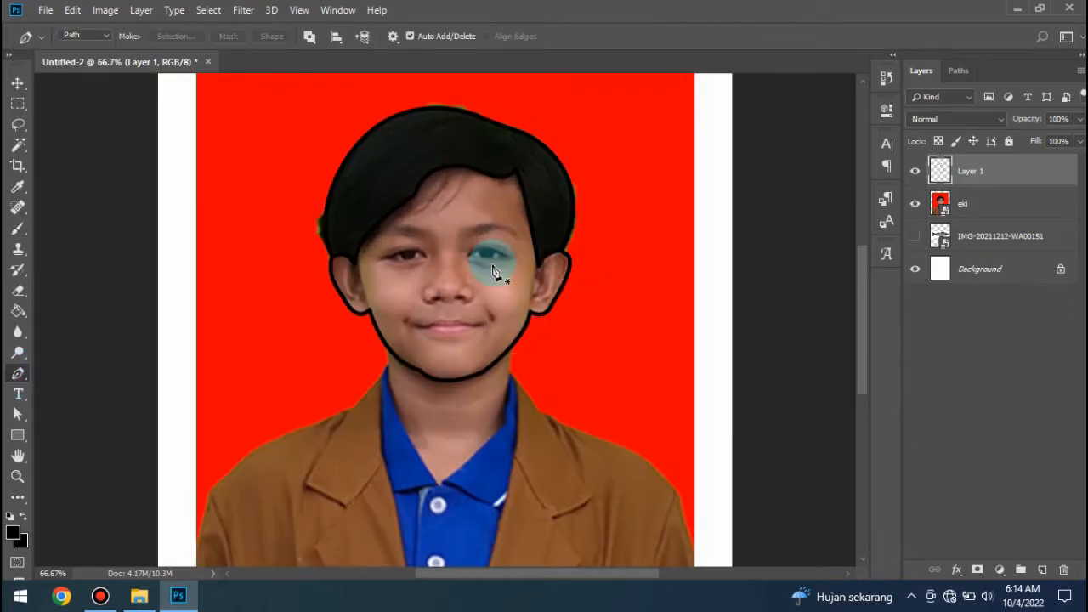
{"action": "left_click", "coordinate": [387, 233]}
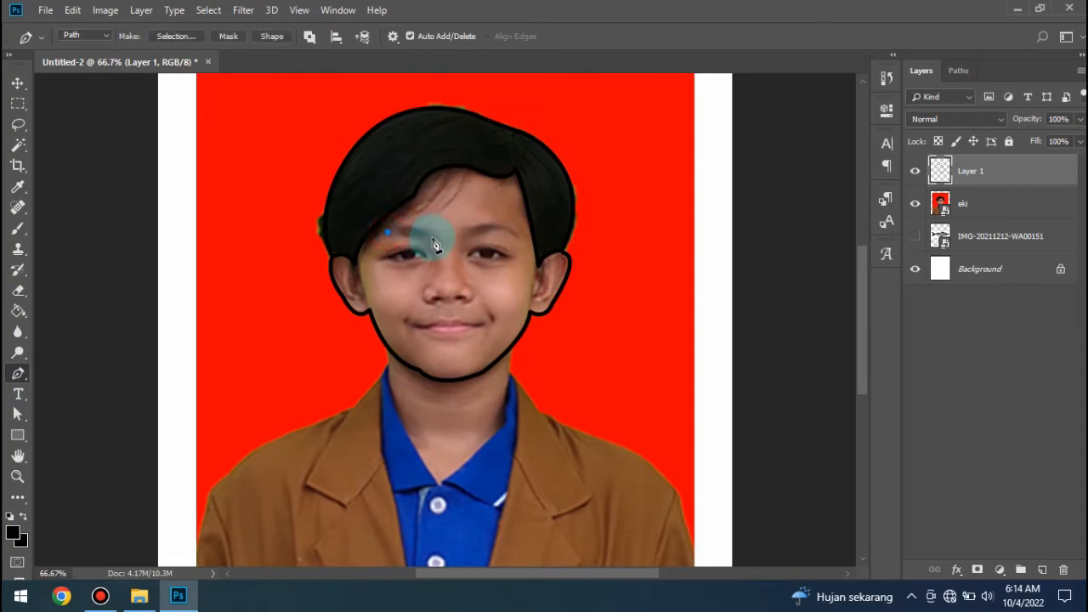
{"action": "left_click", "coordinate": [434, 282]}
{"action": "left_click_drag", "start_coordinate": [421, 349], "coordinate": [417, 349]}
{"action": "right_click", "coordinate": [438, 287]}
{"action": "left_click", "coordinate": [488, 368]}
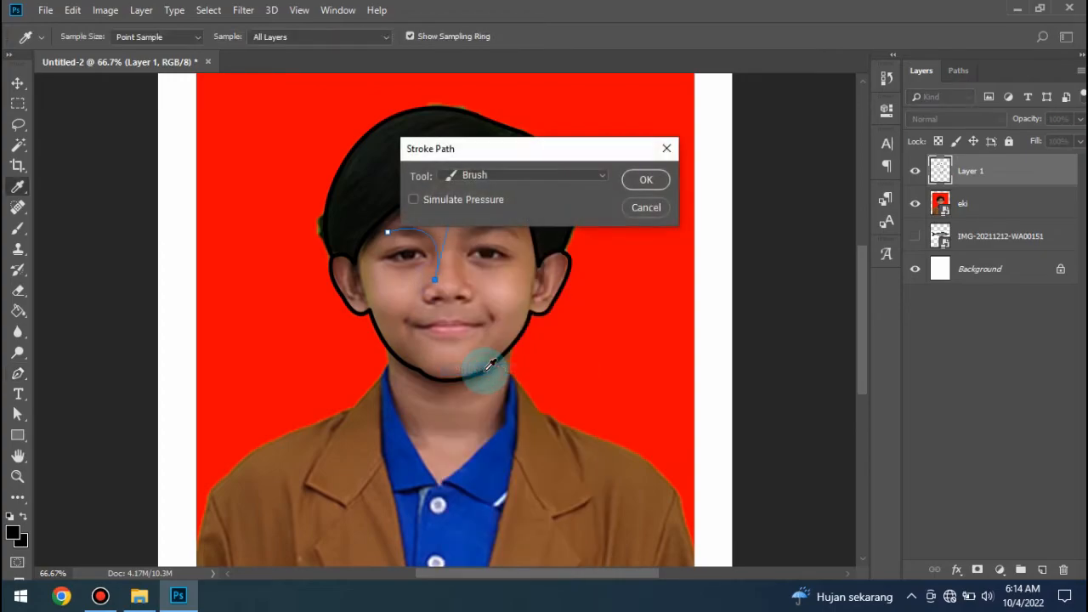
{"action": "key", "text": "Return"}
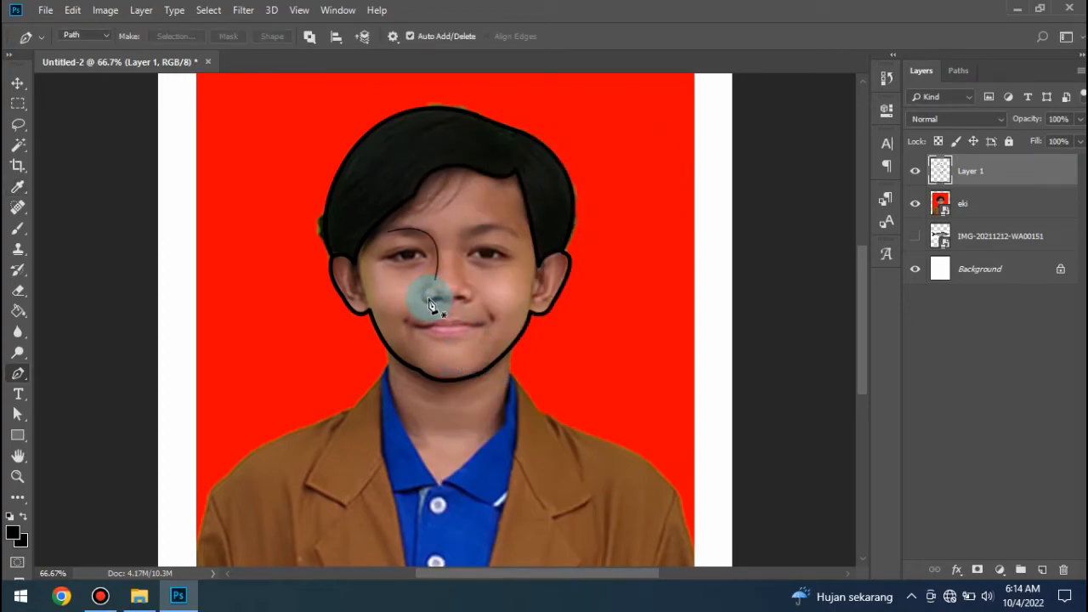
- Trace the outer curve of the left-hand nose wing and stroke it with the Brush
{"action": "left_click", "coordinate": [428, 288]}
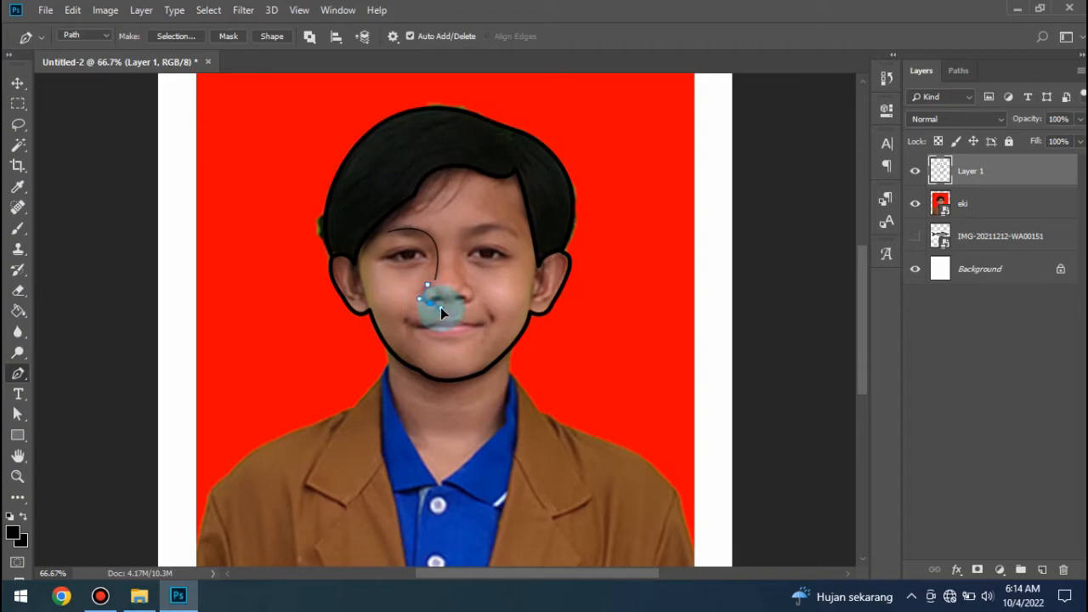
{"action": "left_click", "coordinate": [442, 306]}
{"action": "right_click", "coordinate": [431, 310]}
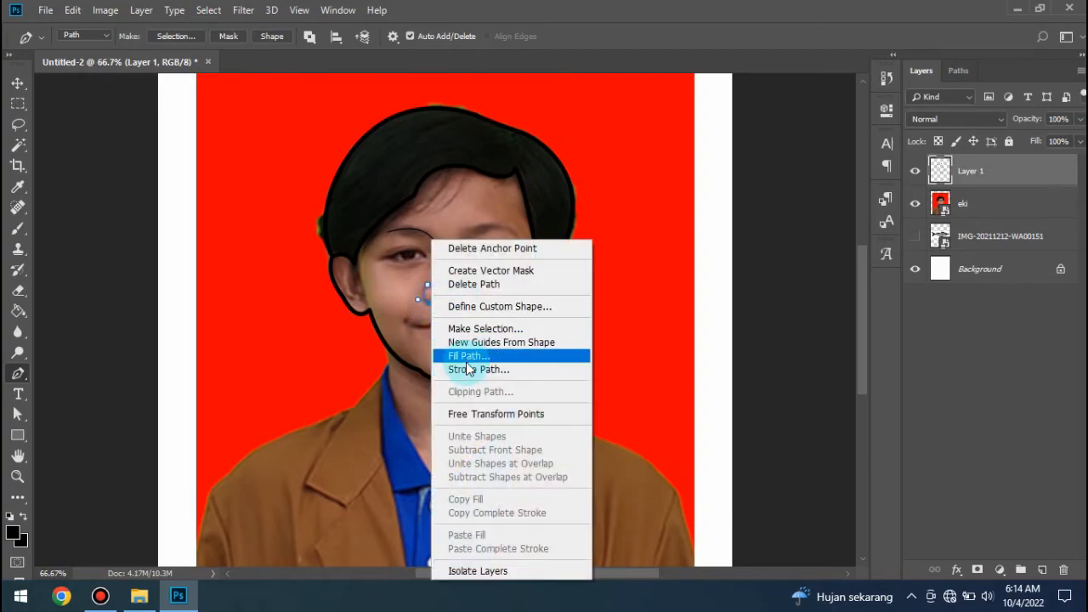
{"action": "left_click", "coordinate": [470, 355]}
{"action": "left_click", "coordinate": [667, 102]}
{"action": "right_click", "coordinate": [428, 294]}
{"action": "left_click", "coordinate": [476, 369]}
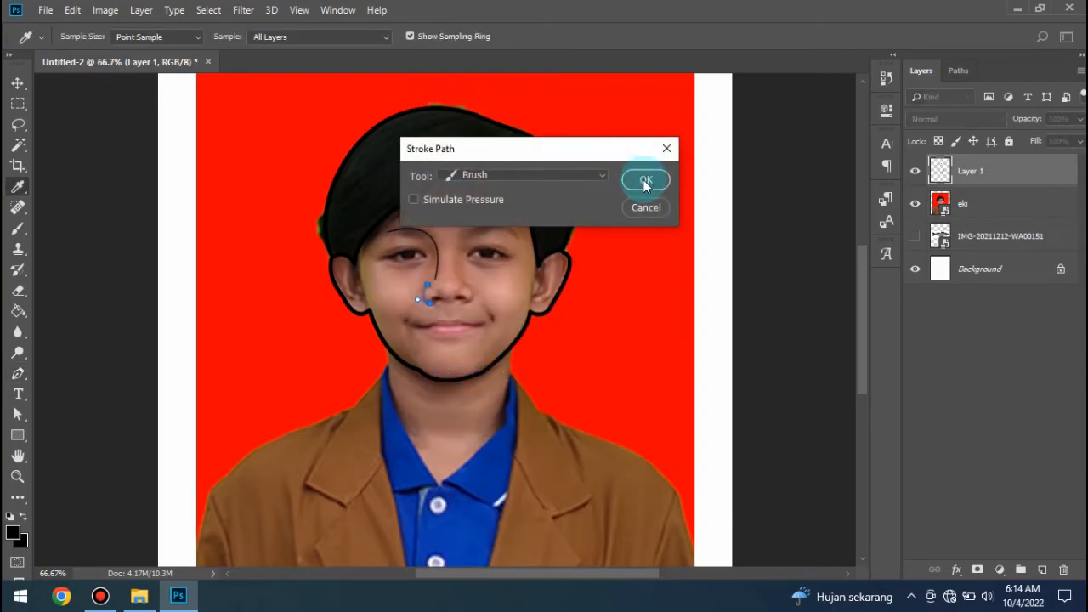
{"action": "left_click", "coordinate": [436, 303]}
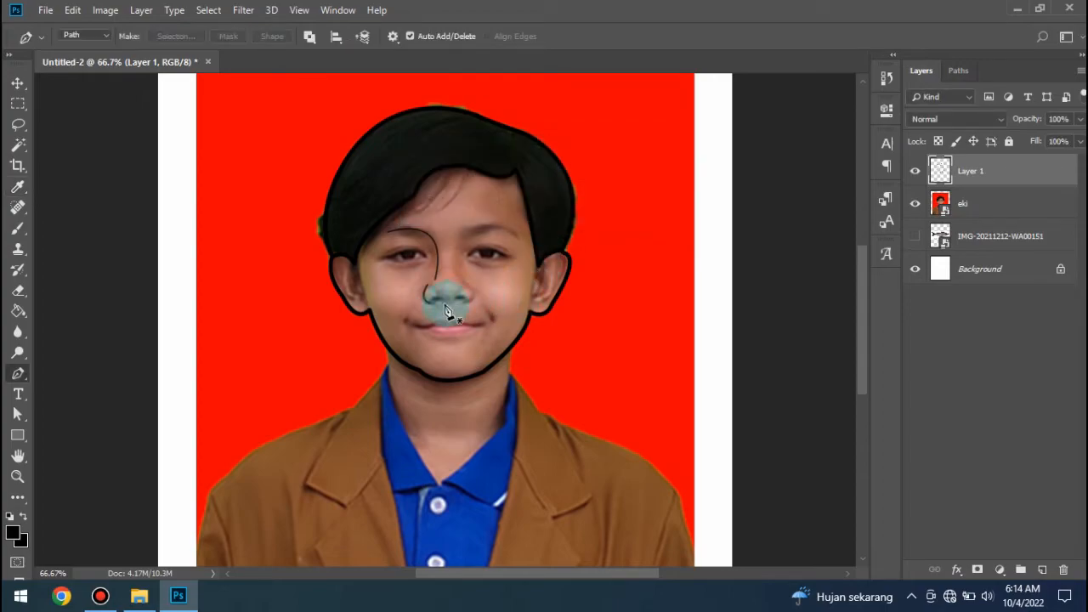
- Trace a short curve along the left-hand nostril and stroke it with the Brush
{"action": "left_click", "coordinate": [434, 303]}
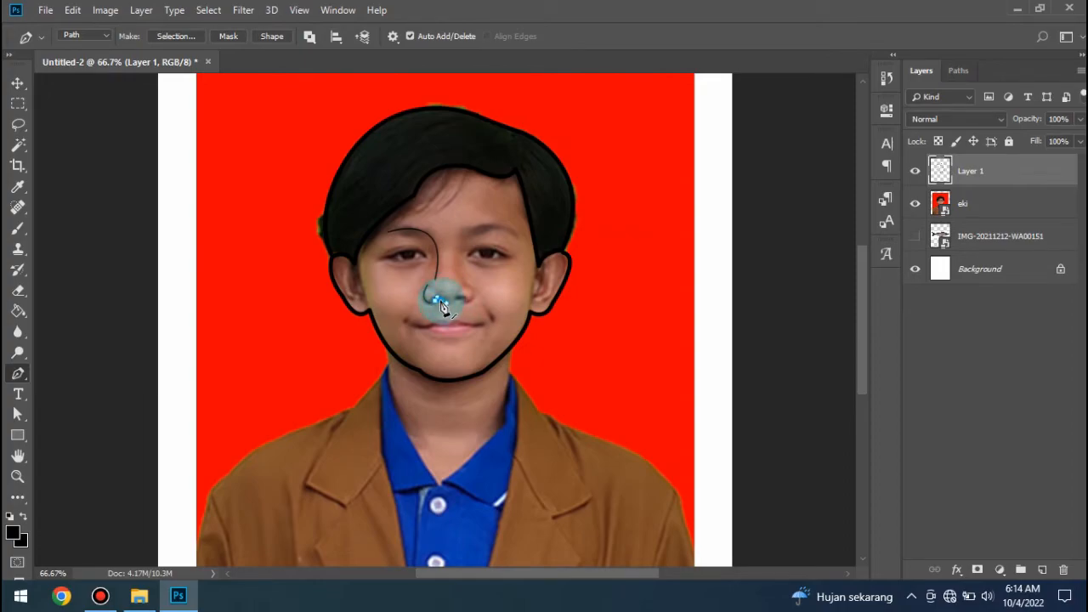
{"action": "right_click", "coordinate": [441, 304]}
{"action": "left_click", "coordinate": [482, 369]}
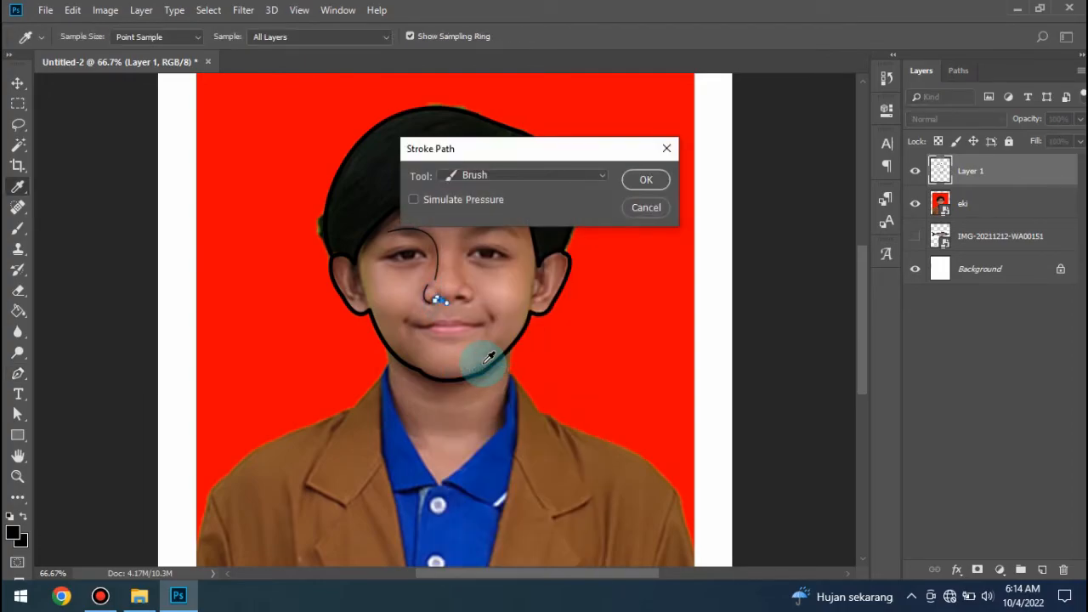
{"action": "left_click", "coordinate": [643, 180]}
{"action": "key", "text": "Return"}
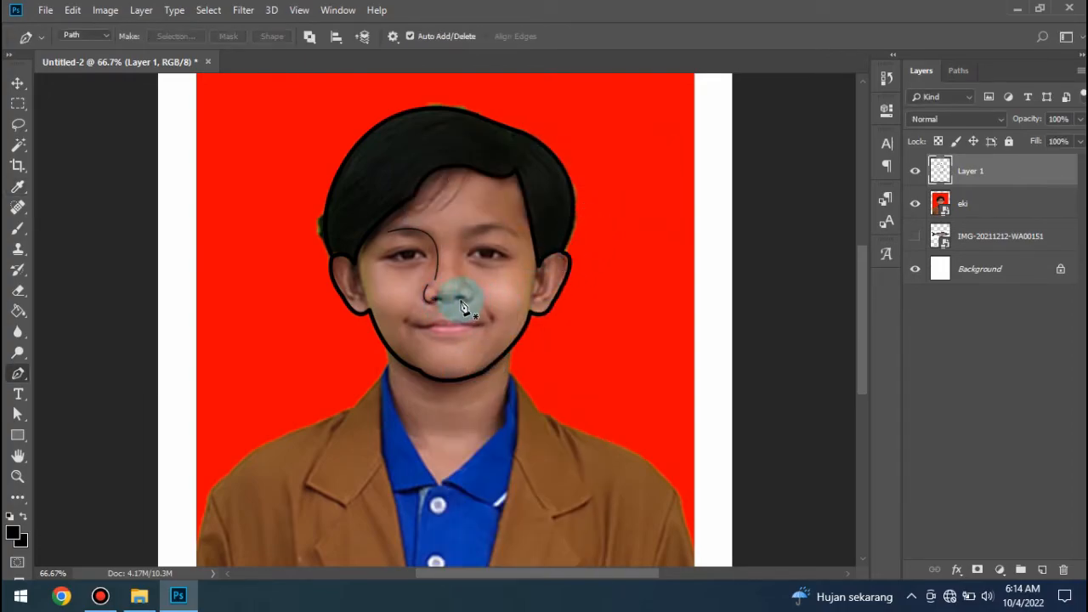
- Trace a short curve along the right-hand nostril and stroke it with the Brush
{"action": "left_click", "coordinate": [458, 301]}
{"action": "right_click", "coordinate": [466, 299]}
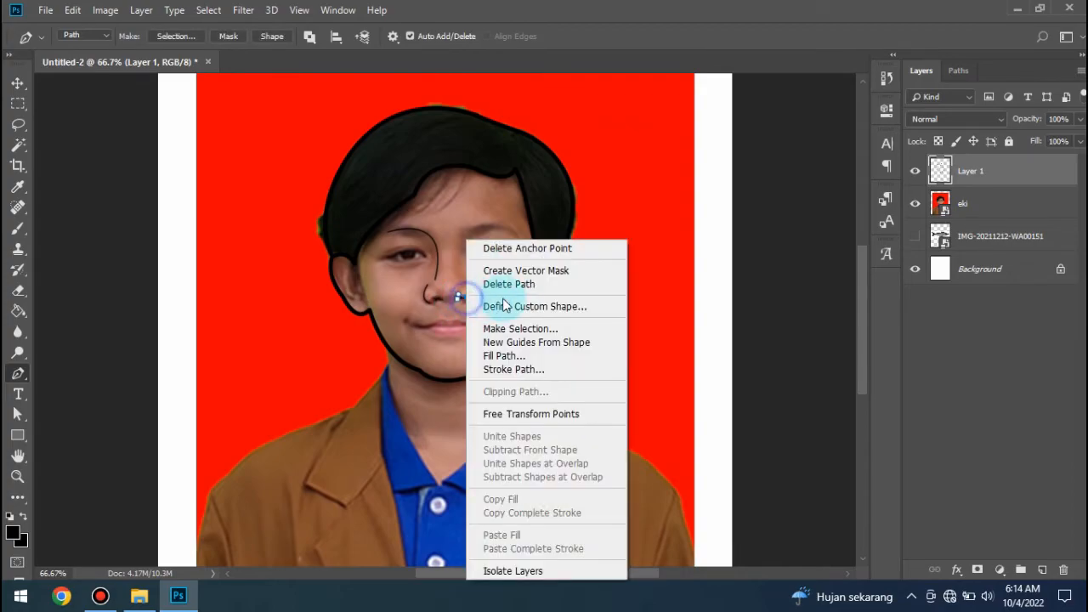
{"action": "left_click", "coordinate": [514, 369]}
{"action": "key", "text": "Return"}
{"action": "key", "text": "Return"}
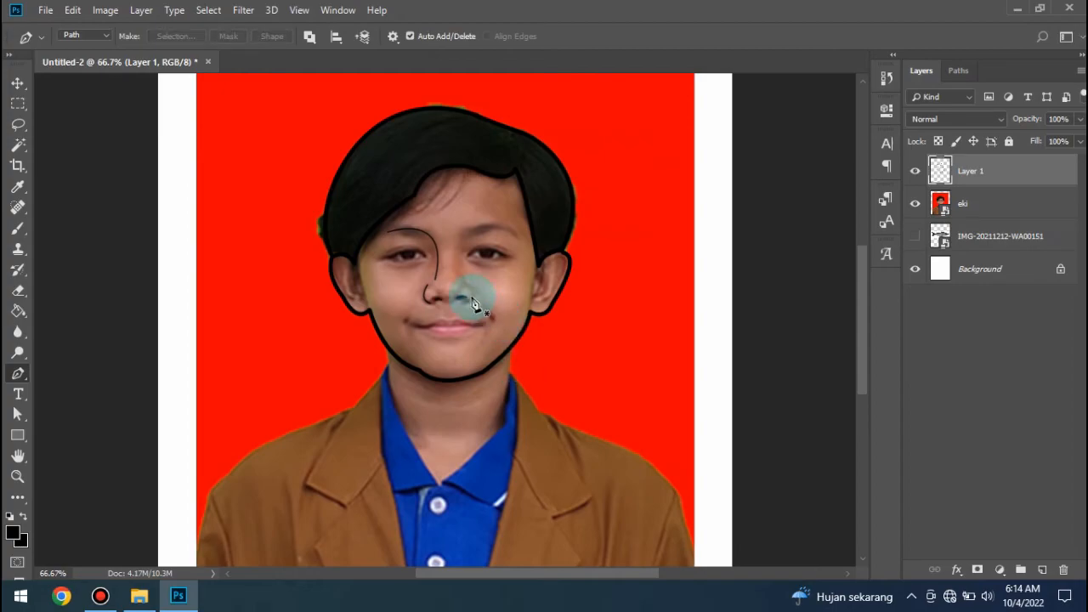
- Trace the outer curve of the right-hand nose wing and stroke it with the Brush
{"action": "left_click", "coordinate": [467, 285]}
{"action": "left_click", "coordinate": [470, 297]}
{"action": "left_click", "coordinate": [460, 307]}
{"action": "right_click", "coordinate": [481, 304]}
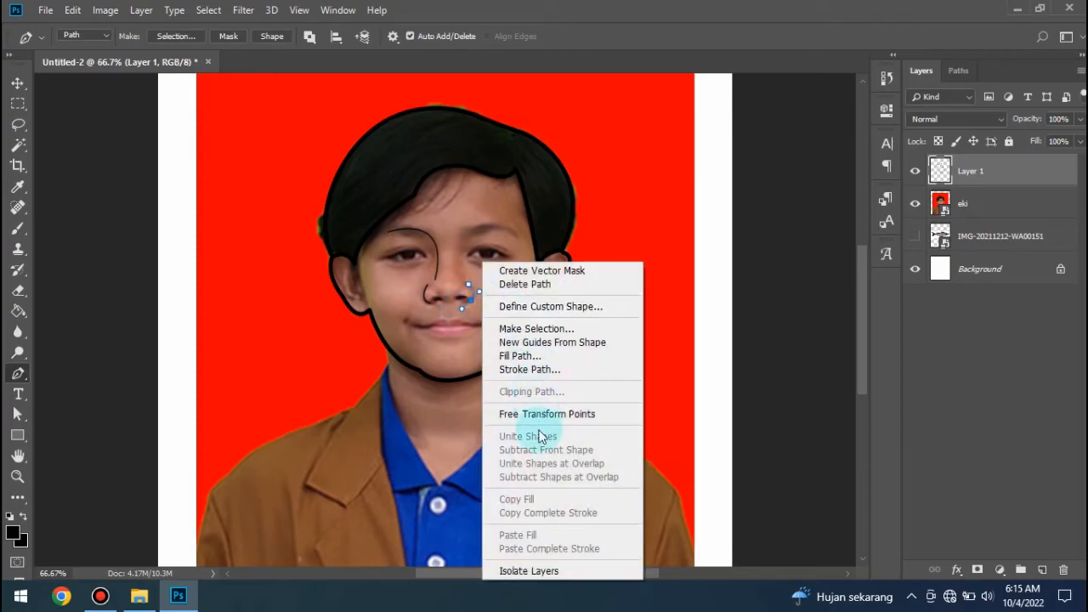
{"action": "left_click", "coordinate": [530, 371]}
{"action": "key", "text": "Return"}
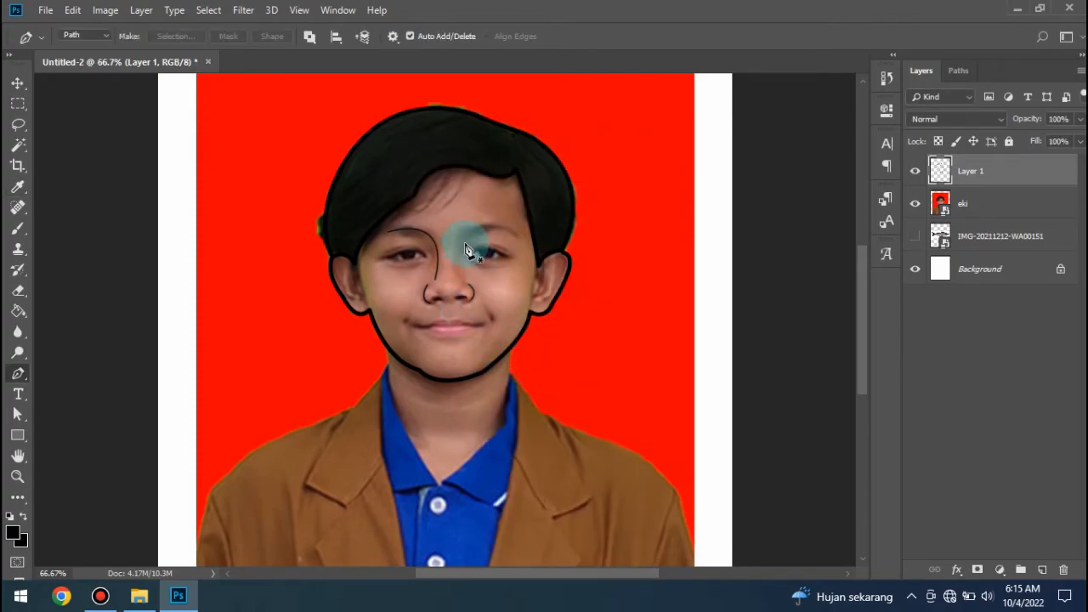
- Trace the right-hand eyebrow as an arched curve and stroke it with the Brush
{"action": "left_click", "coordinate": [461, 237]}
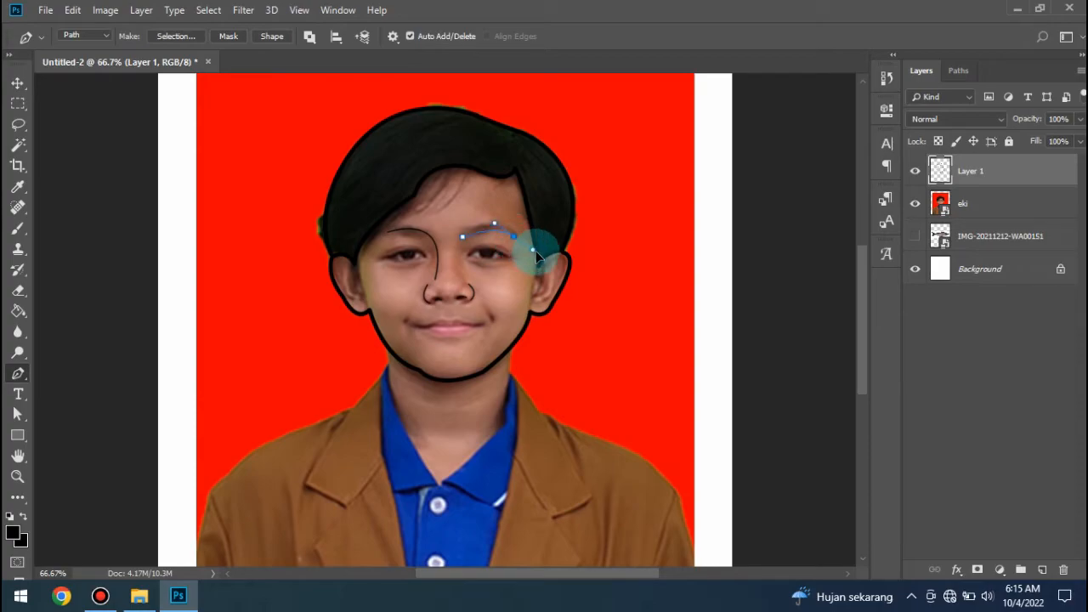
{"action": "left_click", "coordinate": [544, 258]}
{"action": "right_click", "coordinate": [544, 257]}
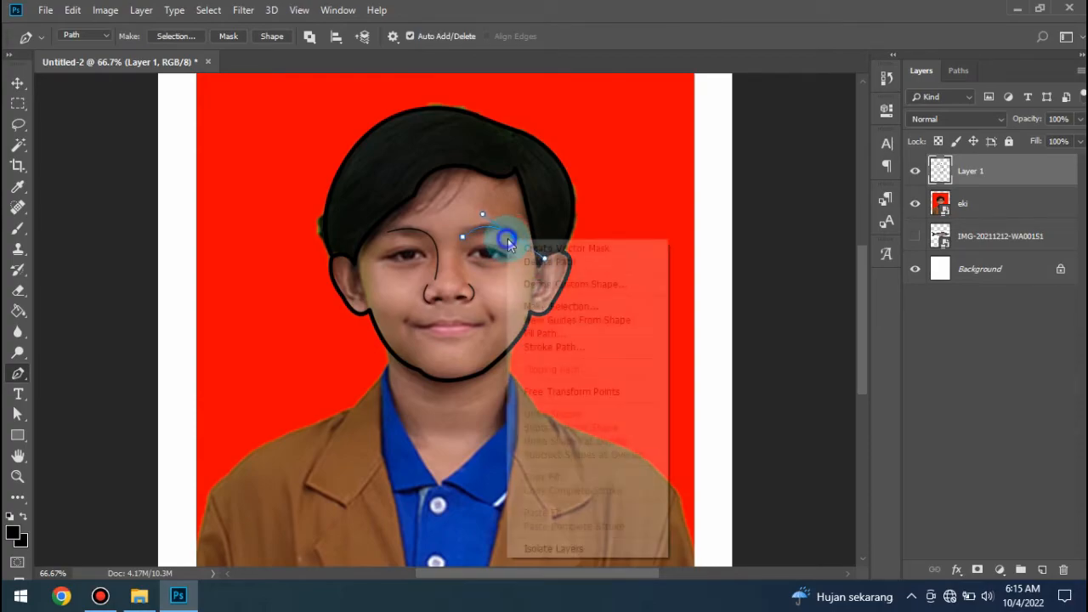
{"action": "left_click", "coordinate": [557, 348]}
{"action": "key", "text": "Return"}
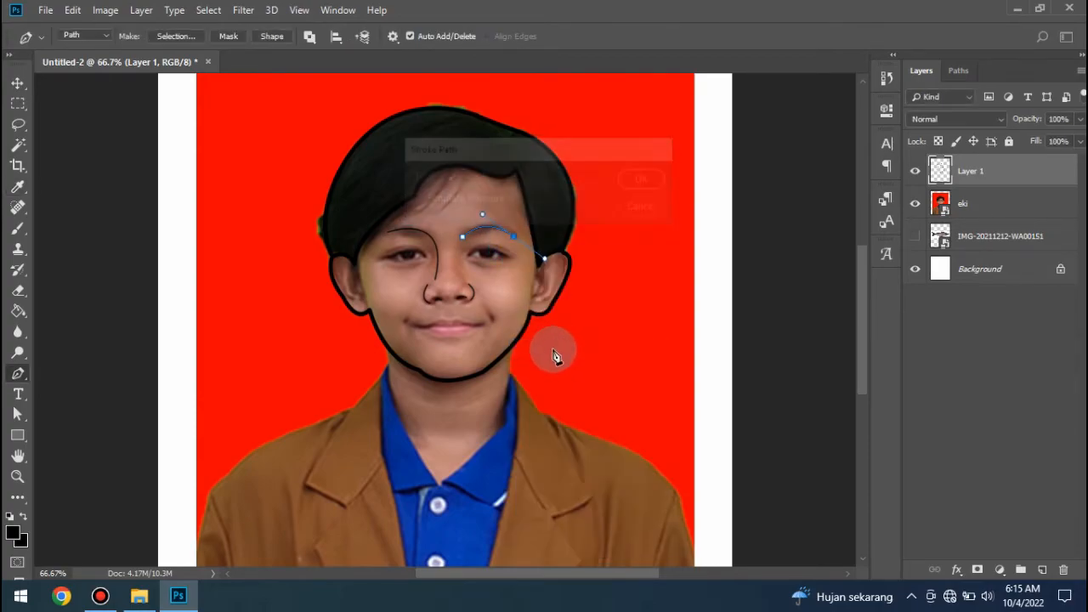
- Trace the upper eyelid of the left-hand eye as a curve and stroke it with the Brush
{"action": "left_click", "coordinate": [385, 259]}
{"action": "left_click_drag", "start_coordinate": [447, 268], "coordinate": [447, 270]}
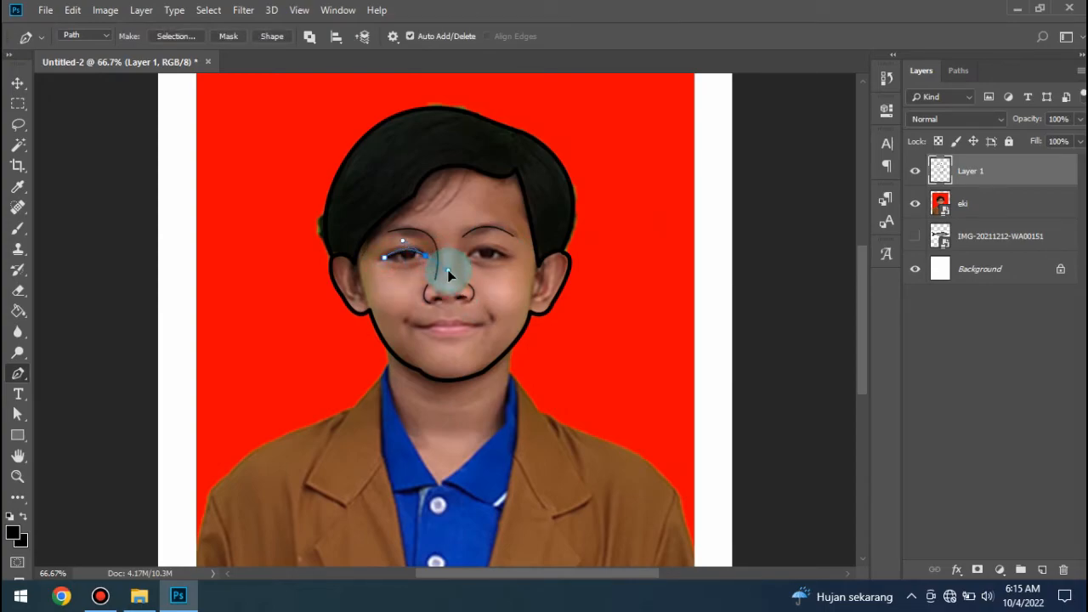
{"action": "right_click", "coordinate": [419, 241]}
{"action": "left_click", "coordinate": [466, 370]}
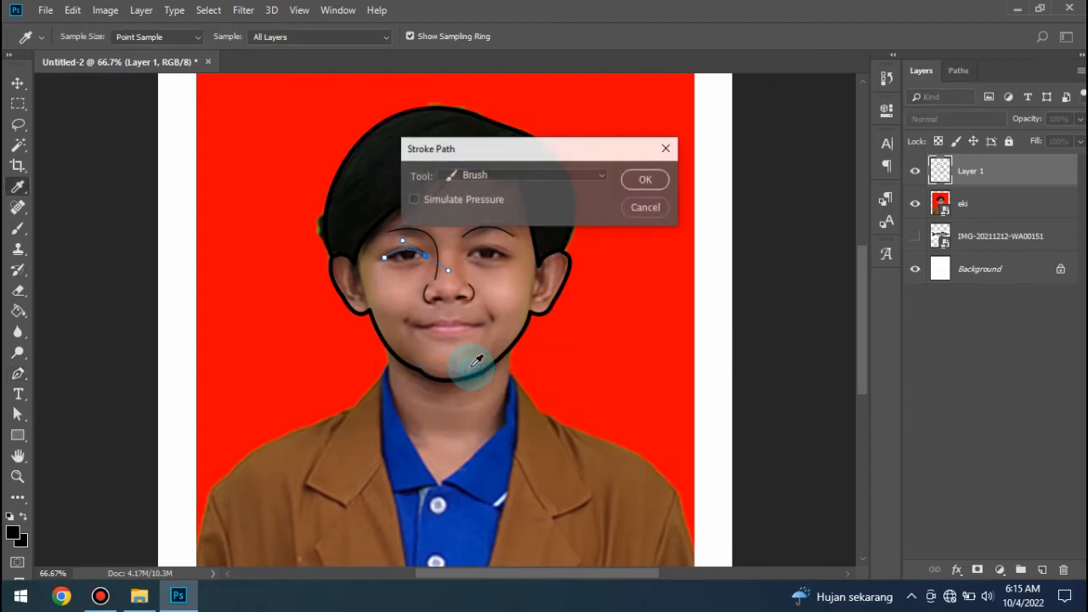
{"action": "key", "text": "Return"}
- Trace the upper eyelid of the right-hand eye as a curve and stroke it with the Brush
{"action": "left_click", "coordinate": [470, 256]}
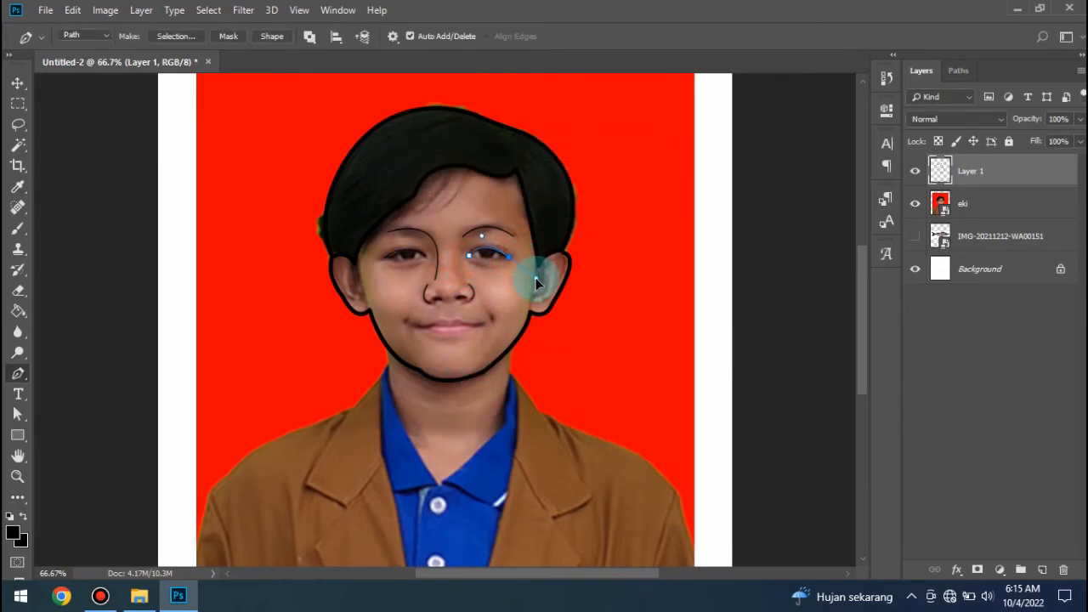
{"action": "right_click", "coordinate": [509, 240]}
{"action": "left_click", "coordinate": [557, 370]}
{"action": "key", "text": "Return"}
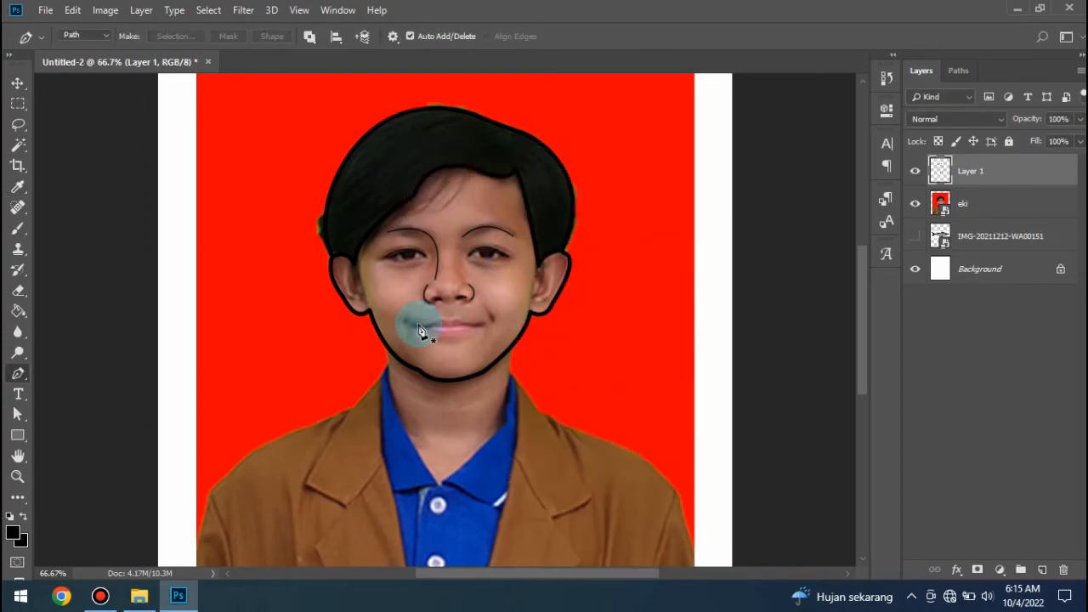
{"action": "left_click", "coordinate": [414, 326]}
{"action": "left_click", "coordinate": [449, 323]}
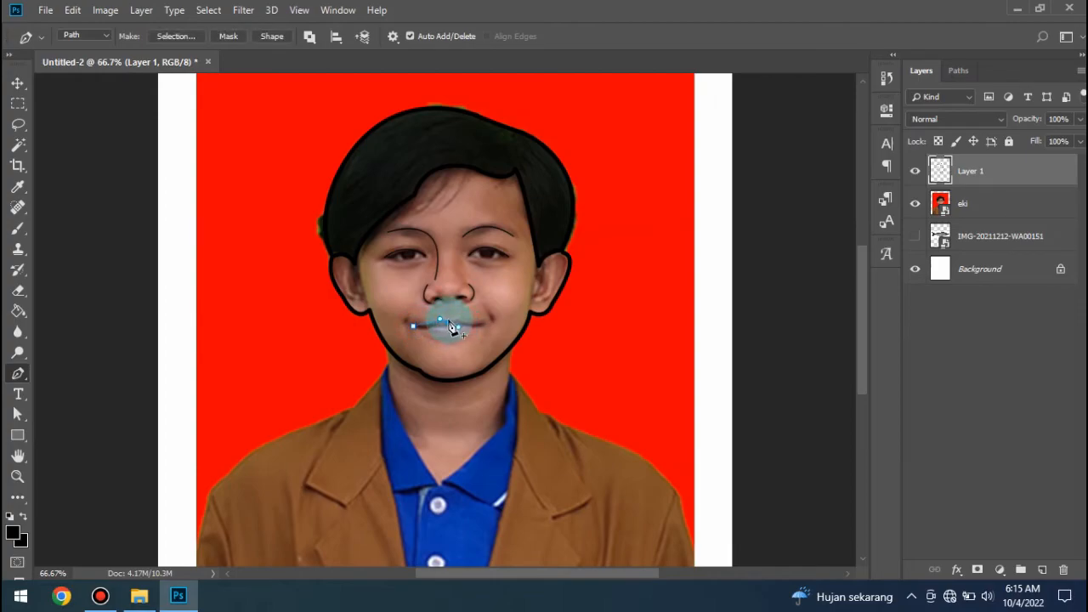
{"action": "key", "text": "ctrl+z"}
{"action": "key", "text": "ctrl+z"}
{"action": "key", "text": "ctrl+z"}
{"action": "key", "text": "Delete"}
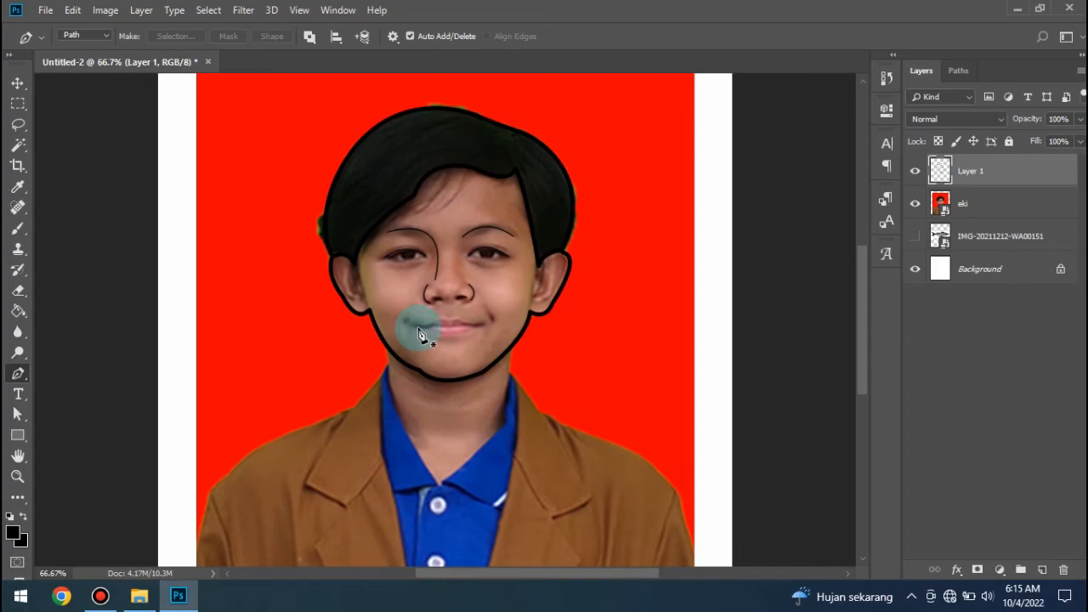
- Trace the mouth as a closed path between both lip corners with a dip in the upper edge, and stroke it with the Brush
{"action": "left_click", "coordinate": [419, 326]}
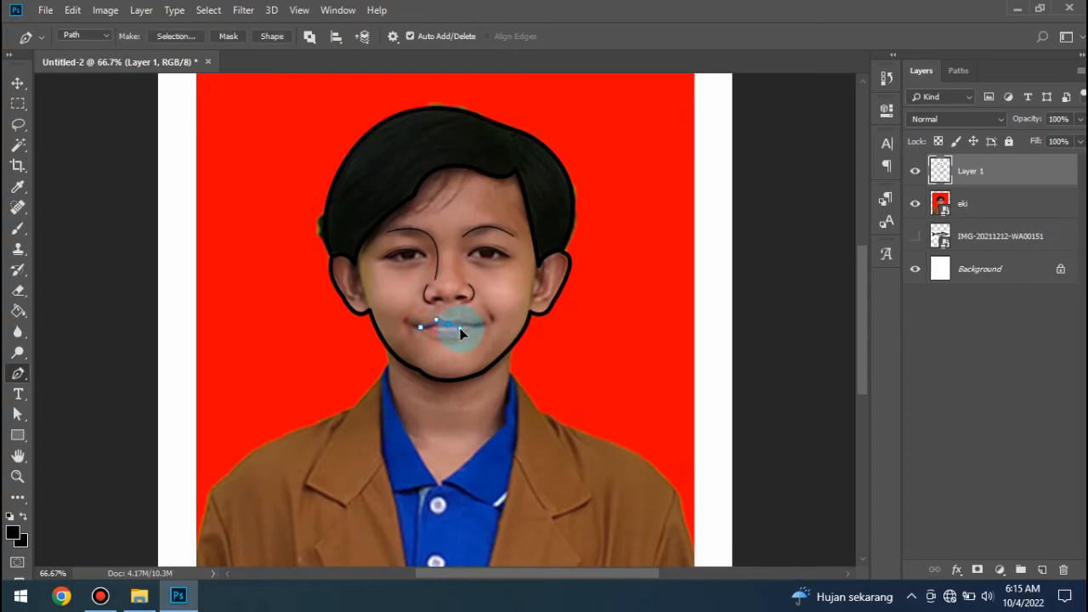
{"action": "left_click", "coordinate": [448, 324], "text": "alt"}
{"action": "left_click_drag", "start_coordinate": [477, 326], "coordinate": [487, 328]}
{"action": "left_click", "coordinate": [478, 328], "text": "alt"}
{"action": "right_click", "coordinate": [421, 325]}
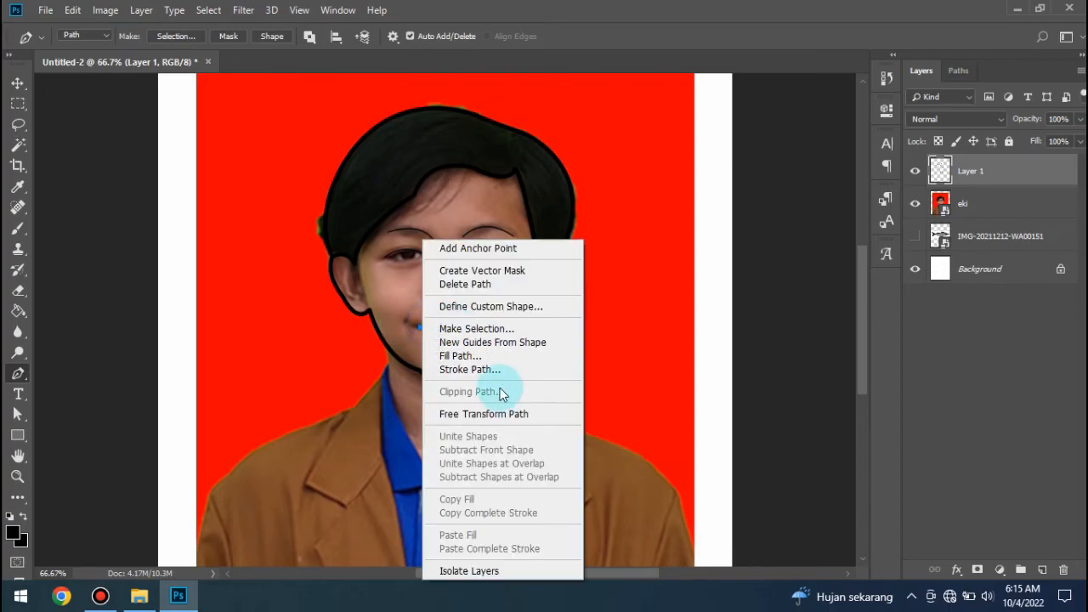
{"action": "left_click", "coordinate": [489, 369]}
{"action": "key", "text": "Return"}
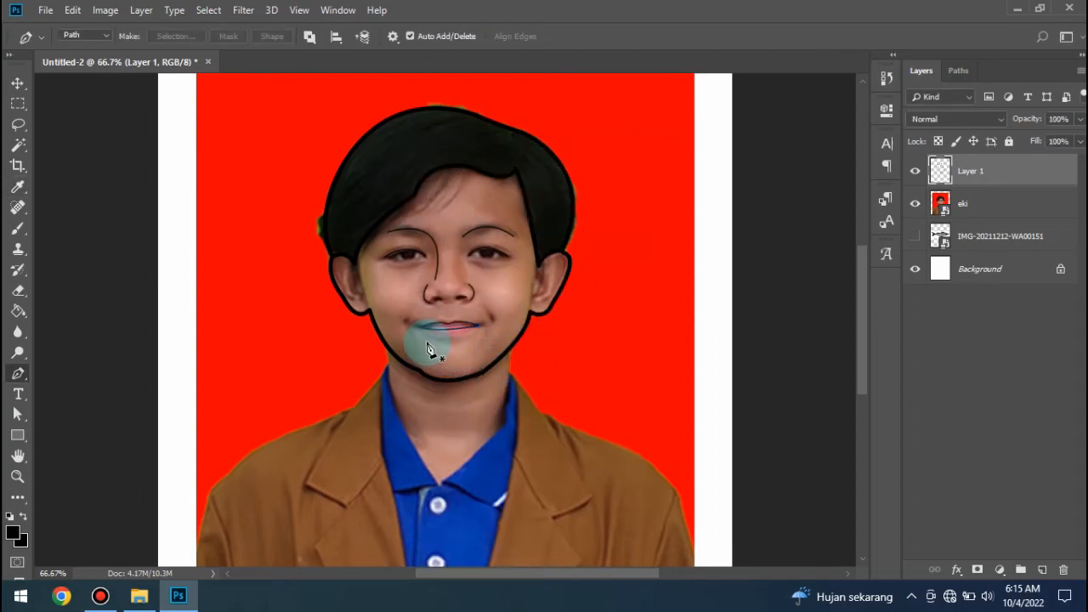
- Trace a shallow curve along the lower edge of the bottom lip and stroke it with the Brush
{"action": "left_click", "coordinate": [429, 333]}
{"action": "left_click_drag", "start_coordinate": [473, 332], "coordinate": [500, 320]}
{"action": "key", "text": "ctrl+z"}
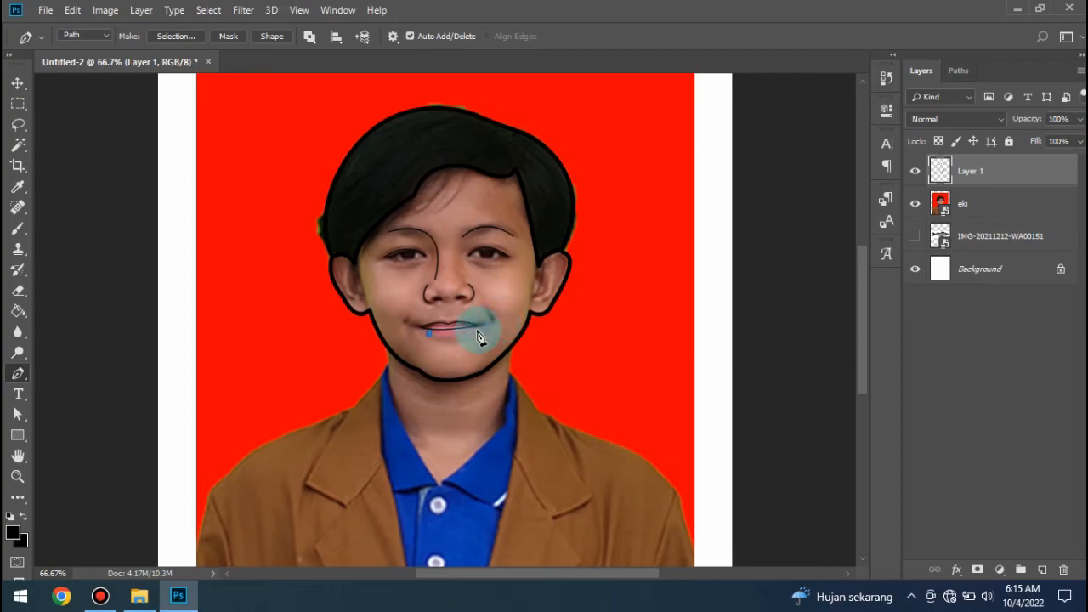
{"action": "left_click", "coordinate": [473, 332]}
{"action": "right_click", "coordinate": [496, 320]}
{"action": "left_click", "coordinate": [519, 367]}
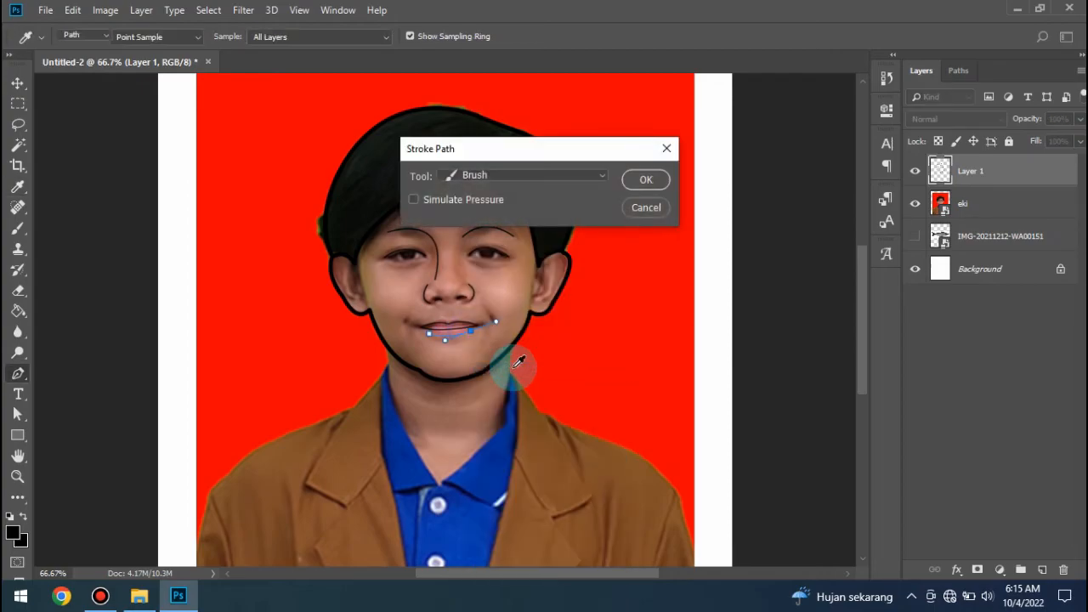
{"action": "key", "text": "Return"}
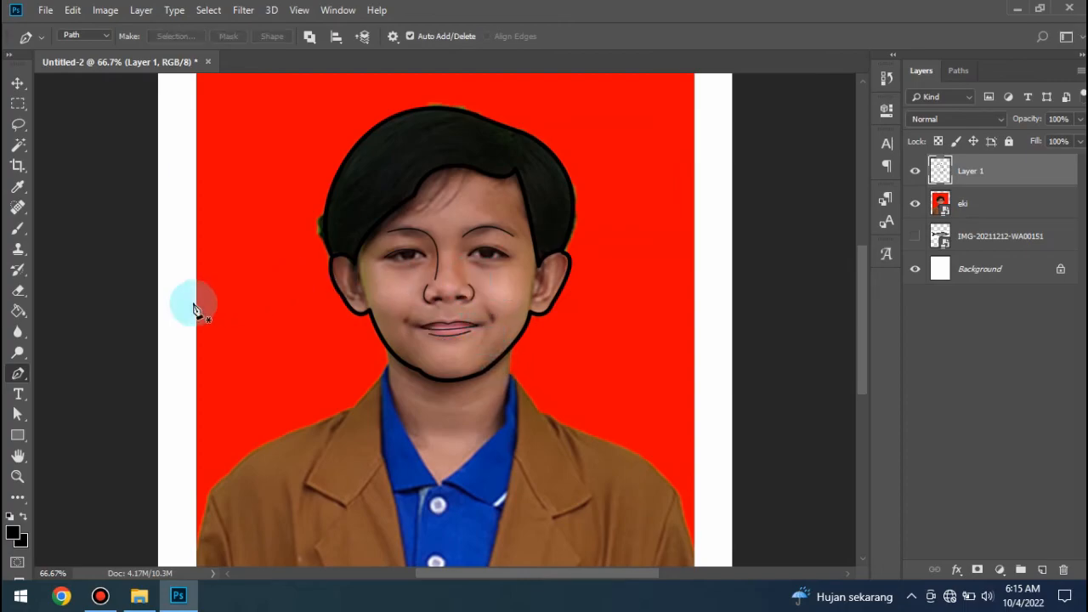
- Draw a black circle of about 20 px with the Ellipse Tool as the left-hand pupil and duplicate it onto the right-hand eye
{"action": "right_click", "coordinate": [21, 437]}
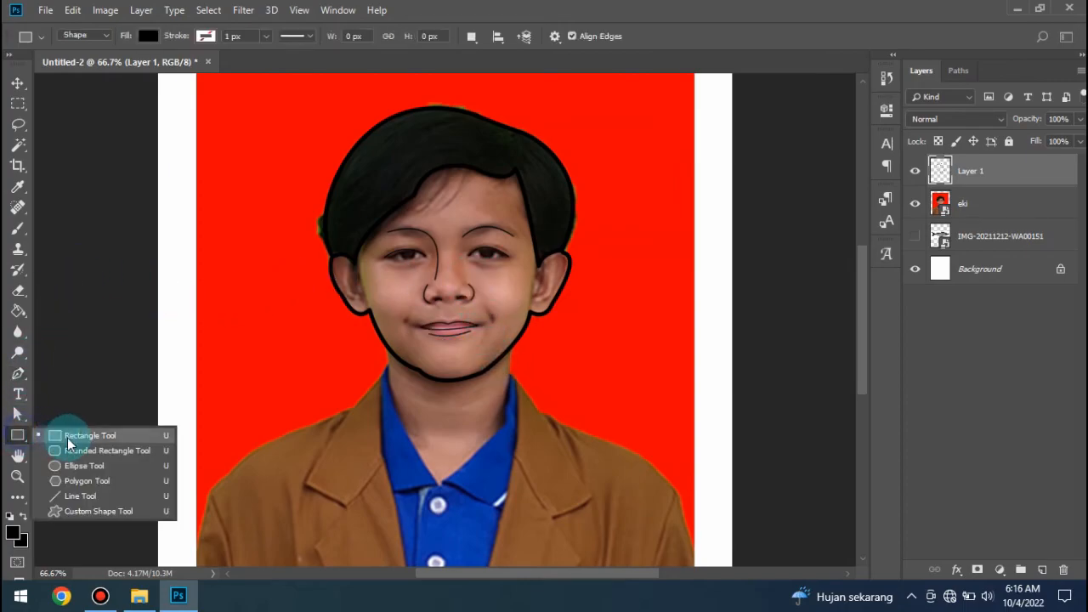
{"action": "left_click", "coordinate": [80, 465]}
{"action": "left_click_drag", "start_coordinate": [405, 252], "coordinate": [420, 263]}
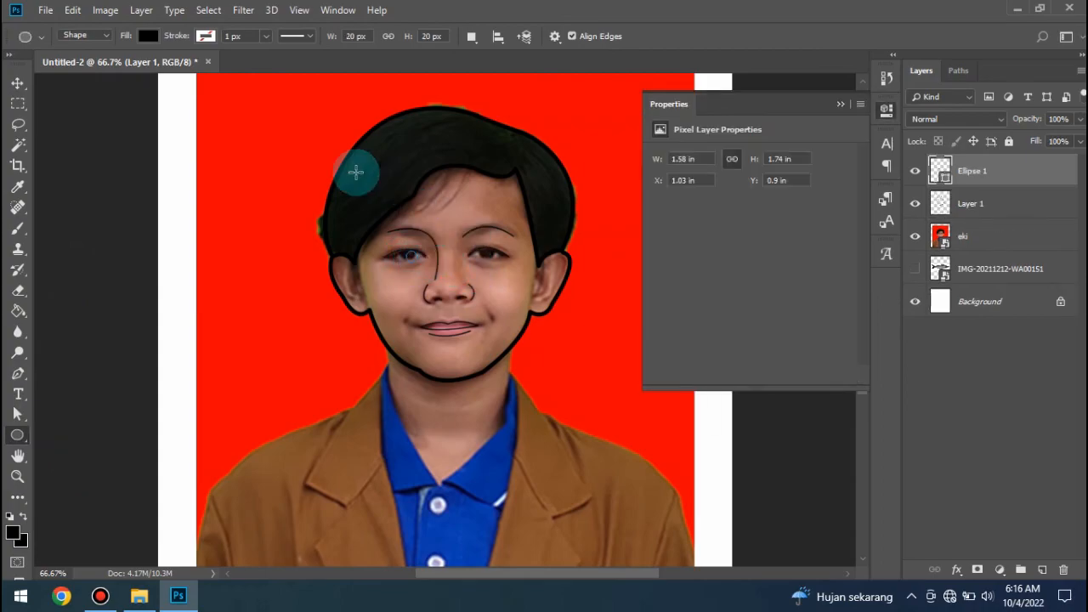
{"action": "left_click", "coordinate": [18, 83]}
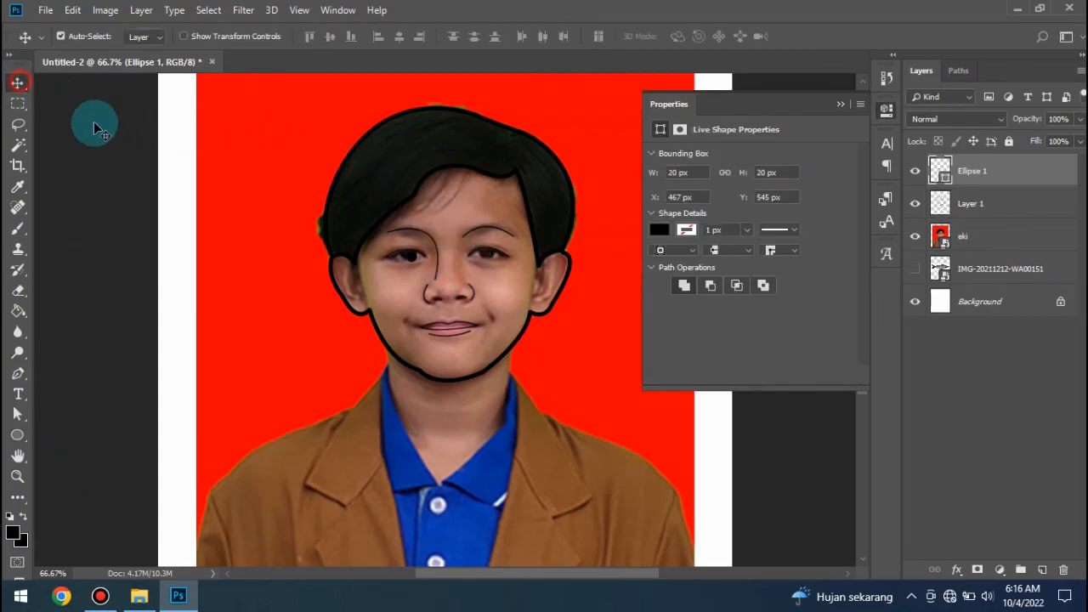
{"action": "left_click_drag", "start_coordinate": [405, 273], "coordinate": [513, 255]}
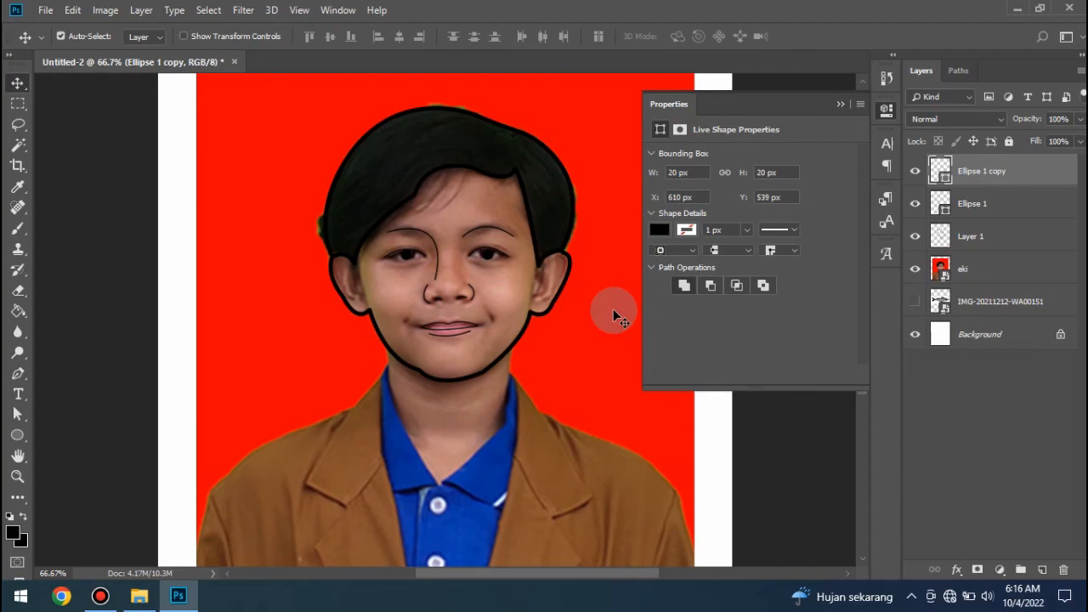
- Hide the eki photo layer to show only the line art, and collapse the shape properties
{"action": "left_click", "coordinate": [935, 276]}
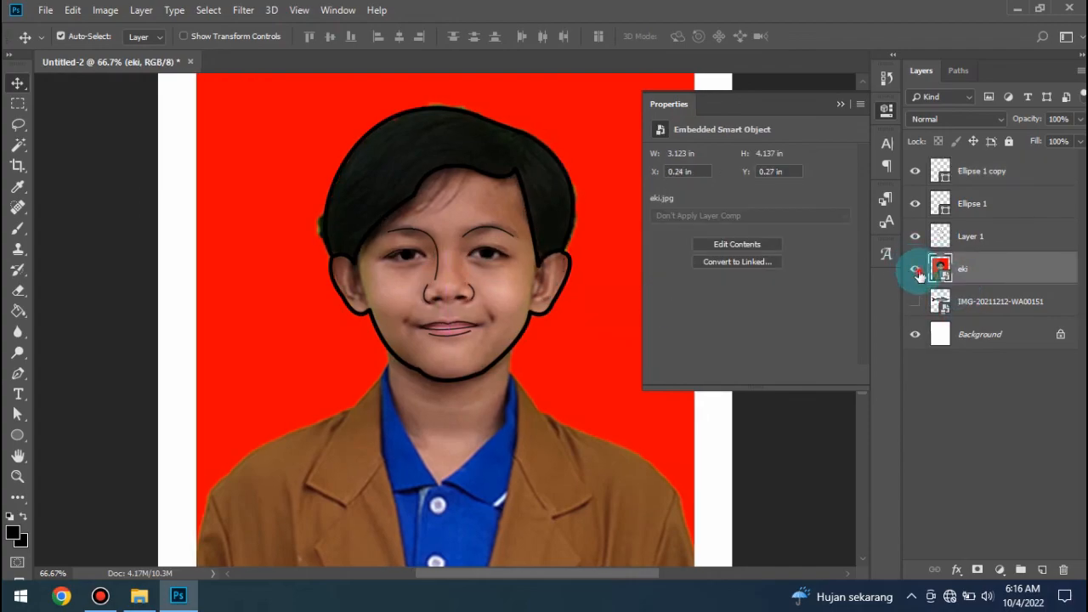
{"action": "left_click", "coordinate": [915, 269]}
{"action": "left_click", "coordinate": [842, 107]}
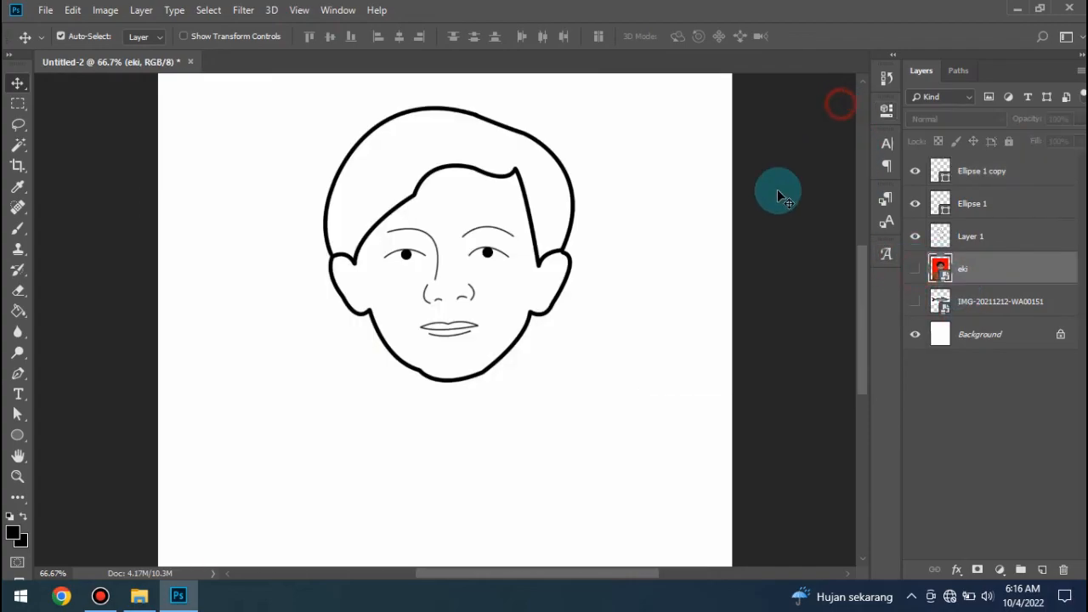
{"action": "key", "text": "ctrl+minus"}
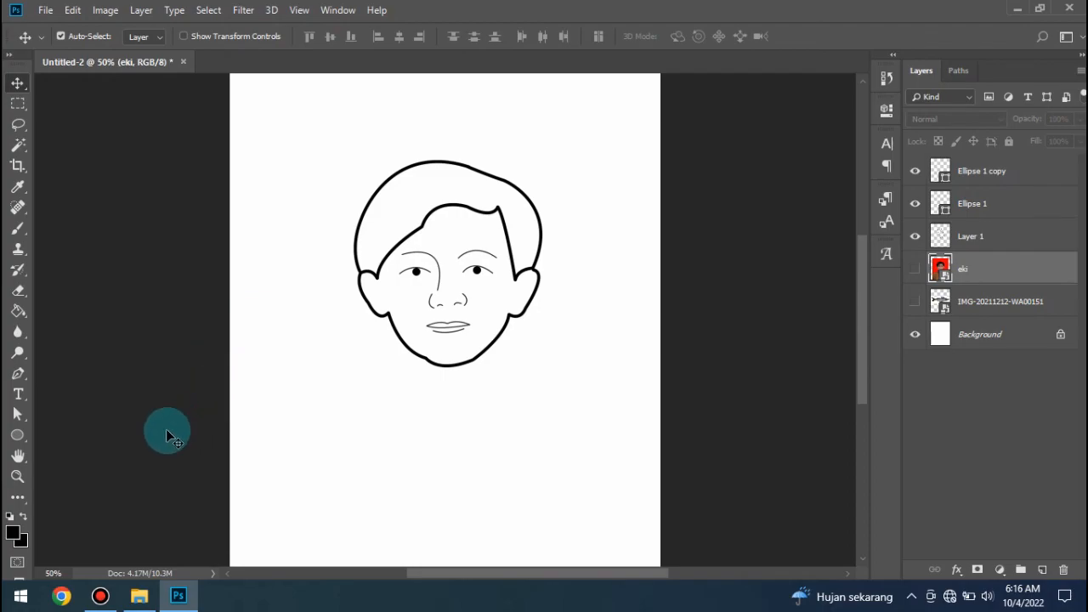
{"action": "left_click", "coordinate": [100, 595]}
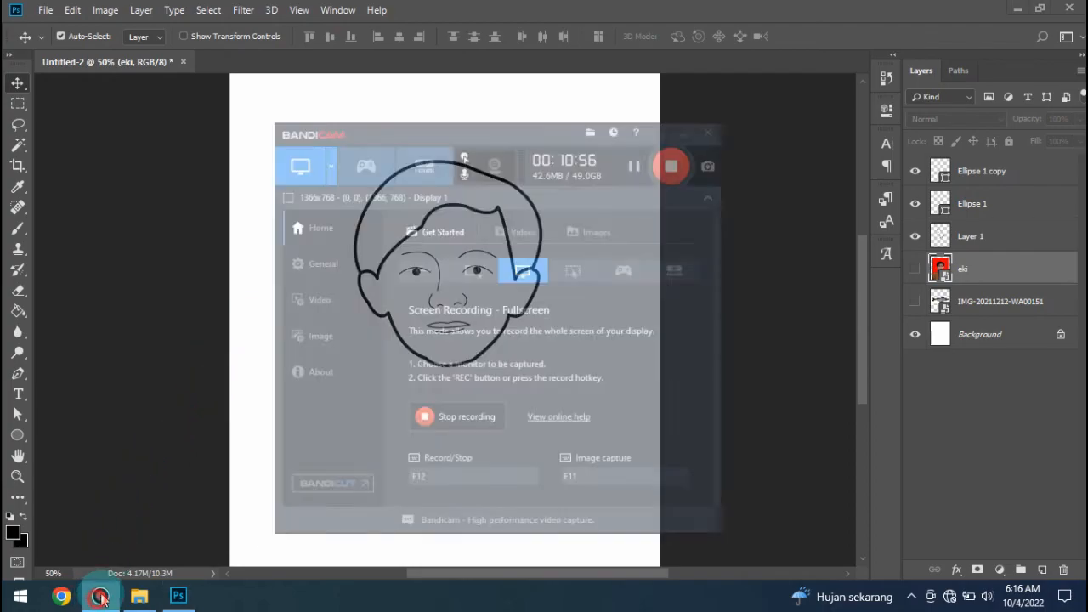